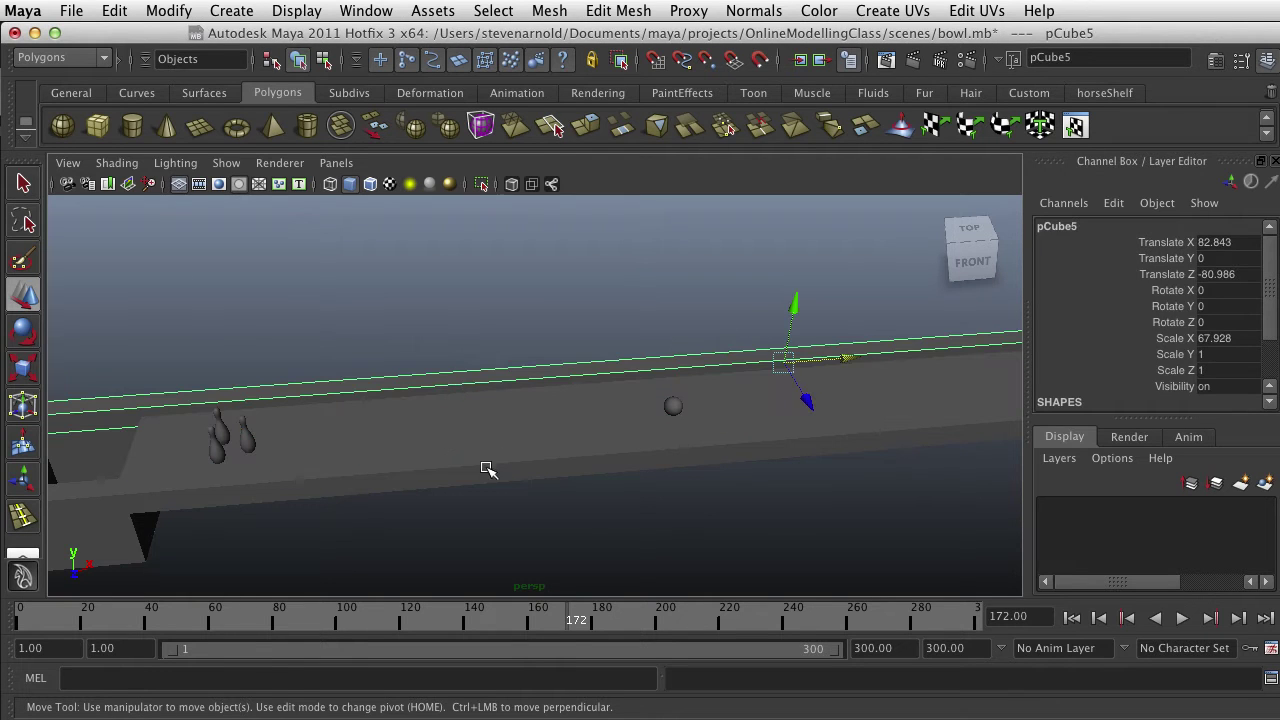
- Inspect the lane scene by selecting the lower rail, wedge block and two bowling pins
left_click(480, 472)
left_click(136, 538)
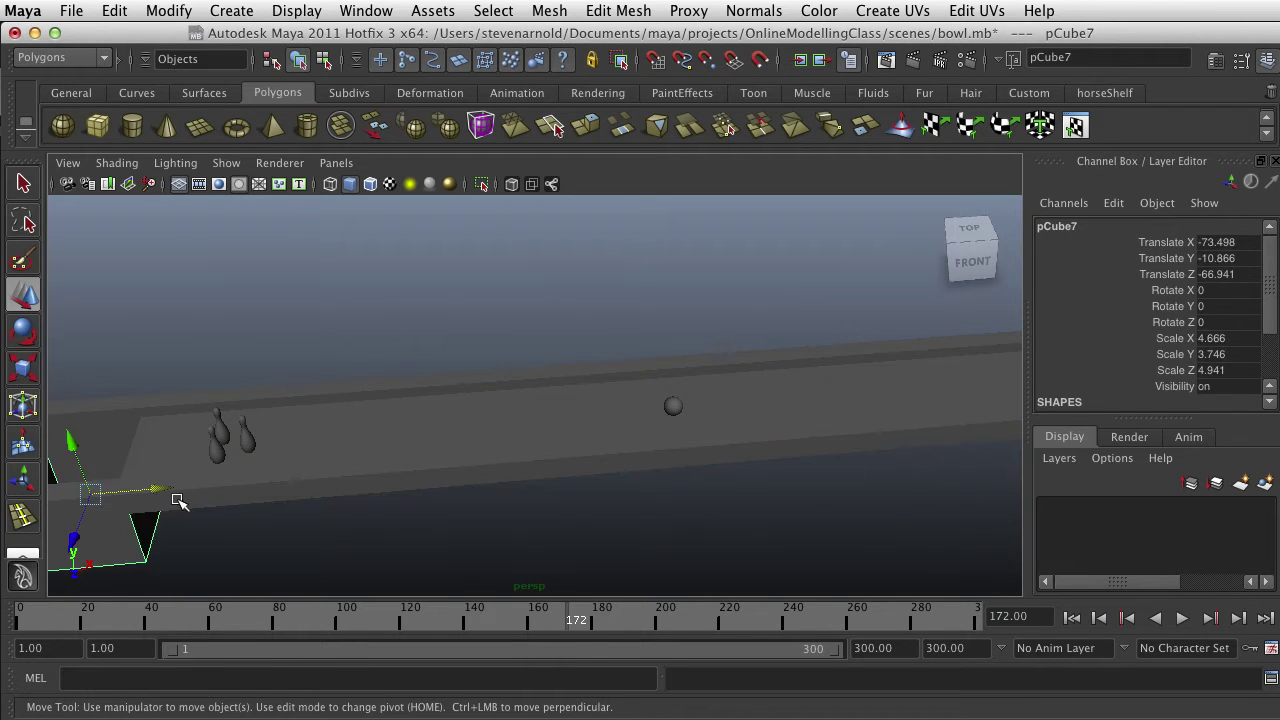
scroll(178, 500, "down", 2)
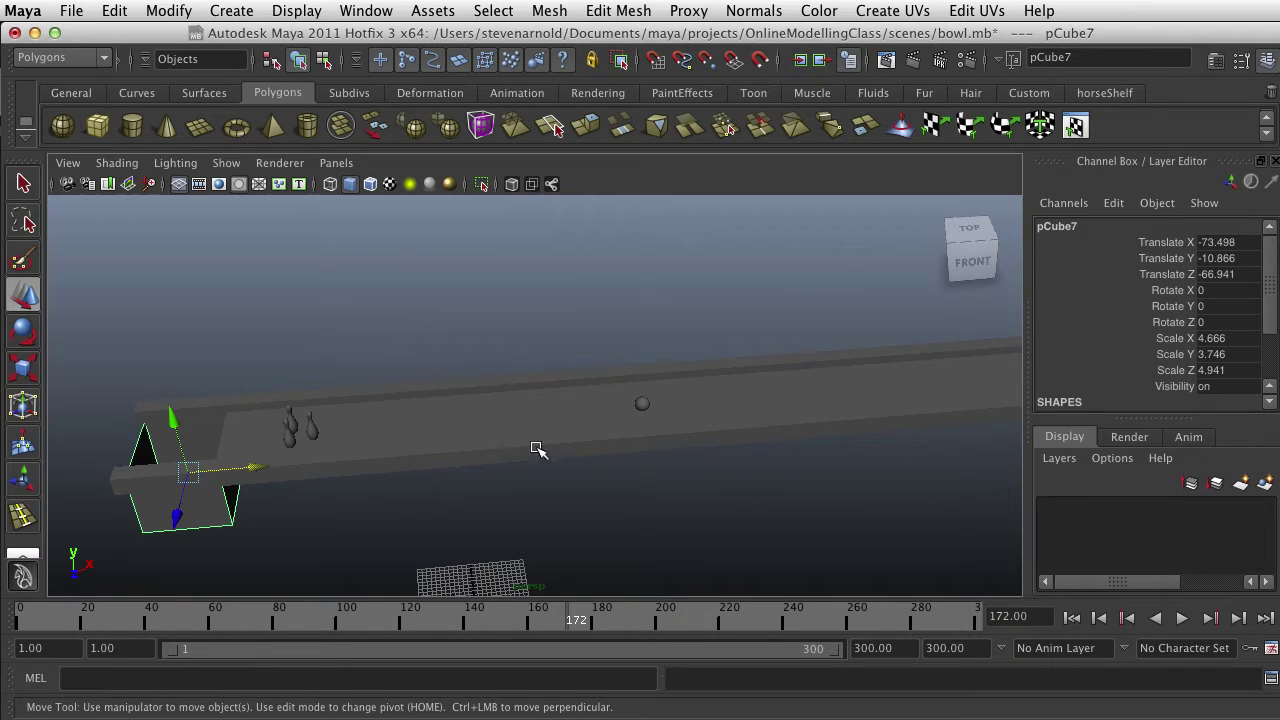
left_click(290, 428)
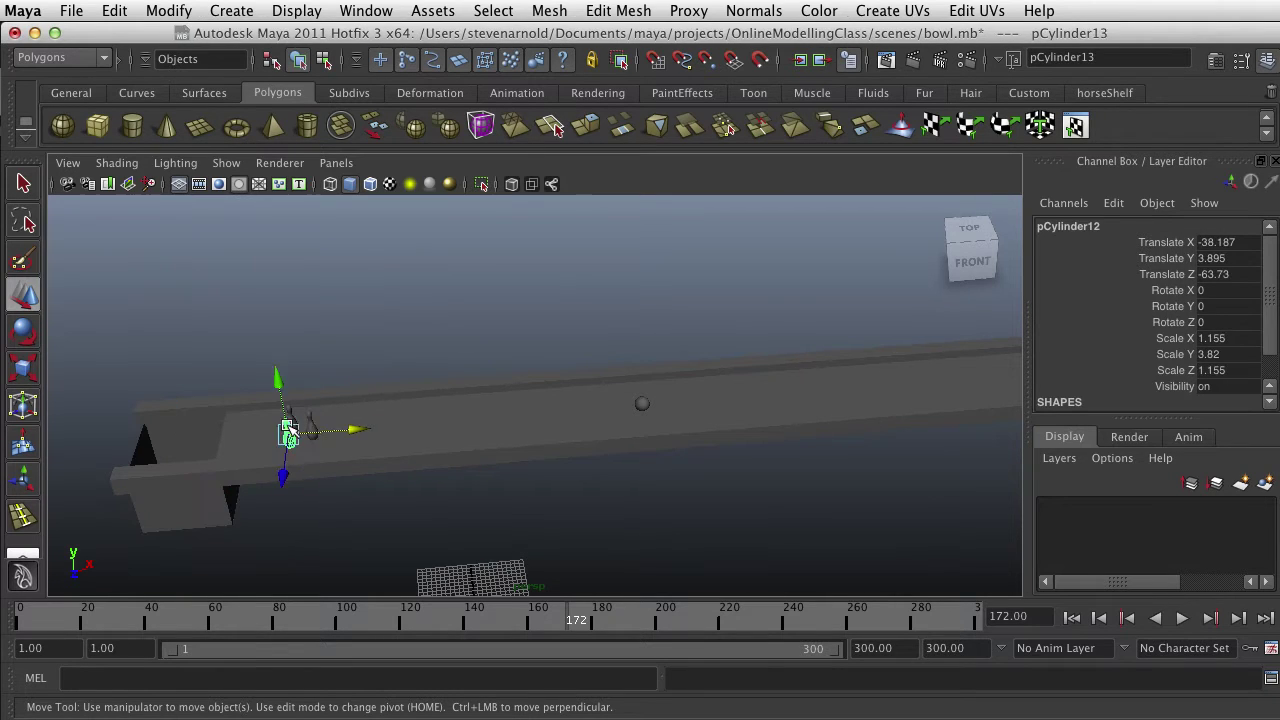
left_click(293, 416)
scroll(357, 417, "up", 3)
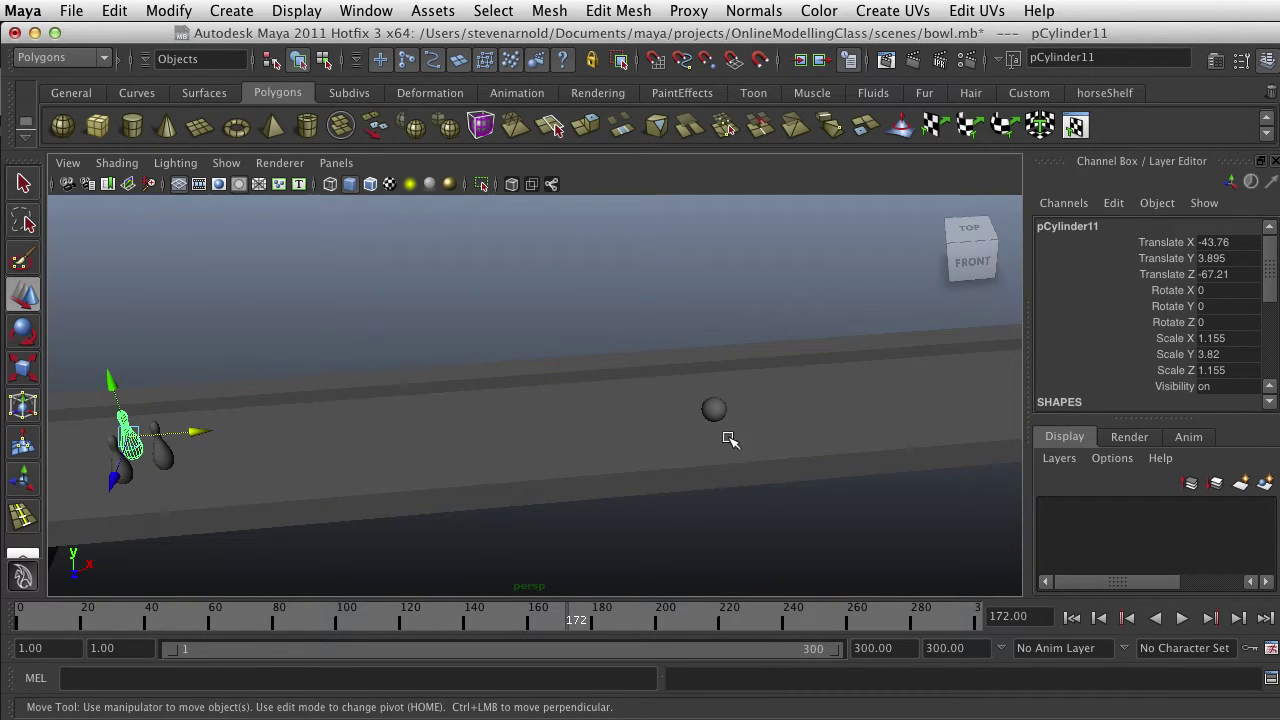
- Orbit and zoom to the ball, select pSphere1, and bring up the menu-set list
left_click_drag(651, 446, 520, 471, "alt")
scroll(592, 441, "up", 2)
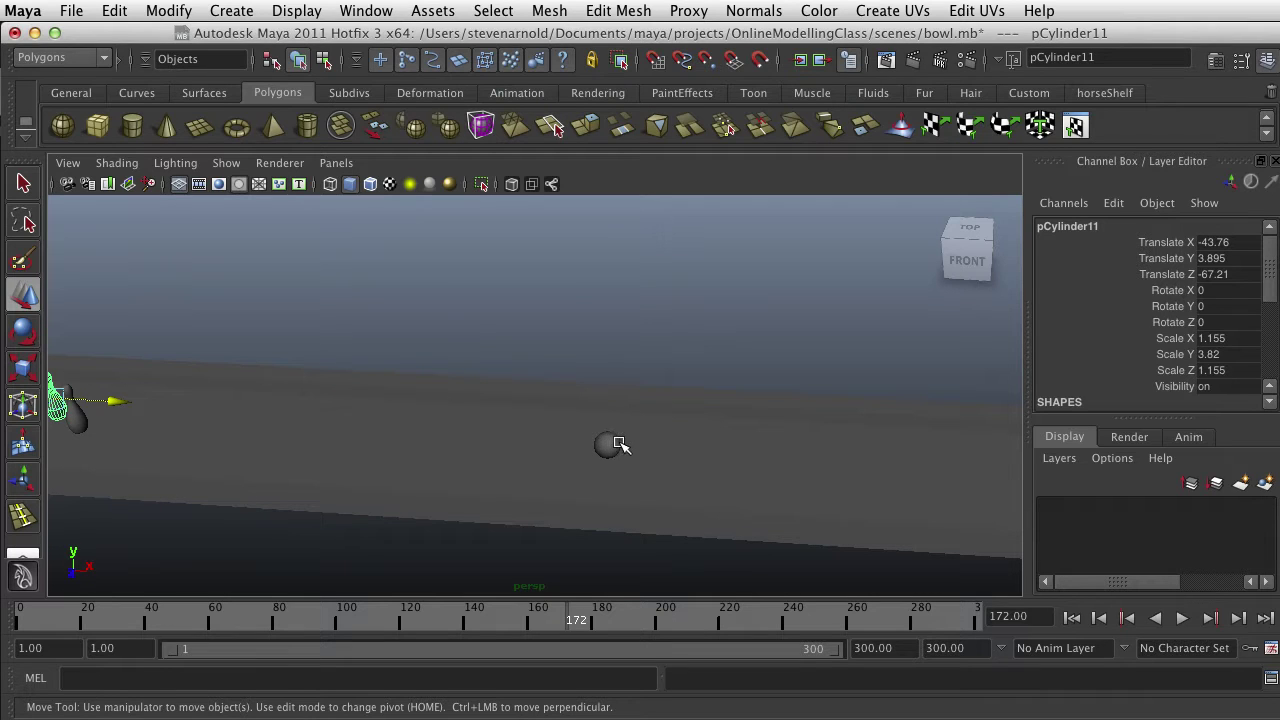
left_click(609, 444)
left_click(85, 60)
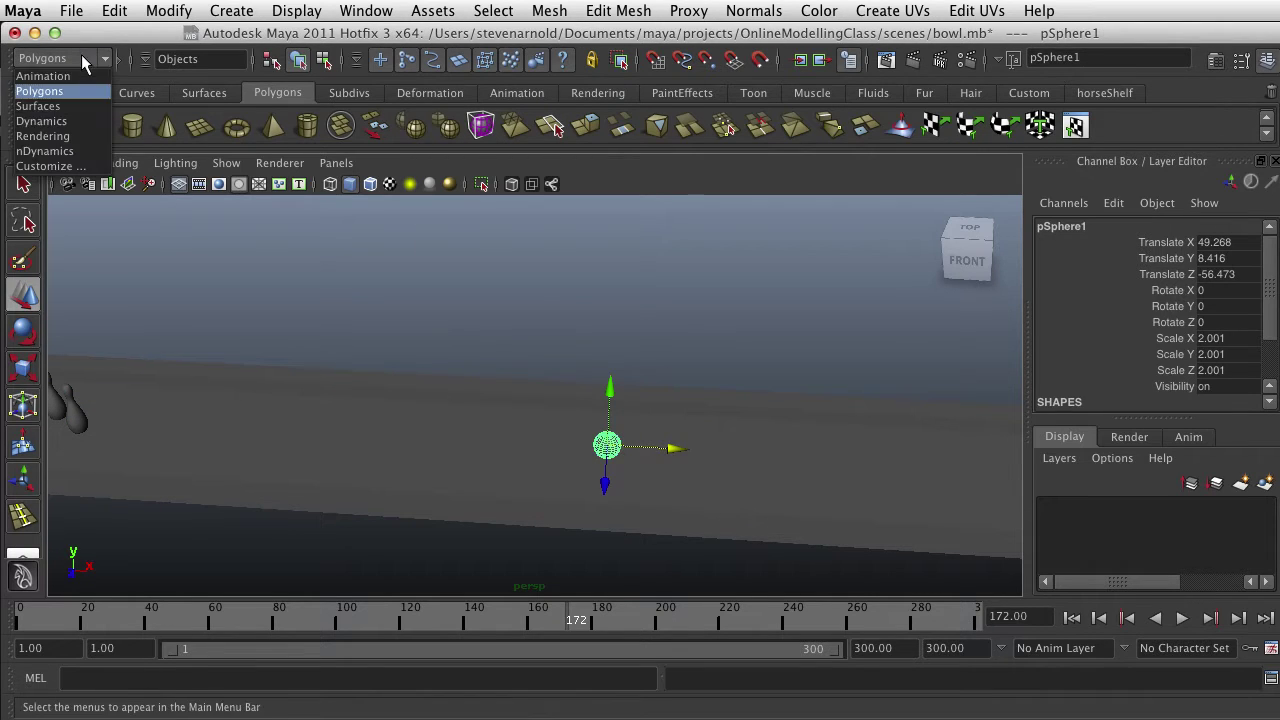
- Switch to the Dynamics menu set and tear off Soft/Rigid Bodies as a floating window
left_click(55, 121)
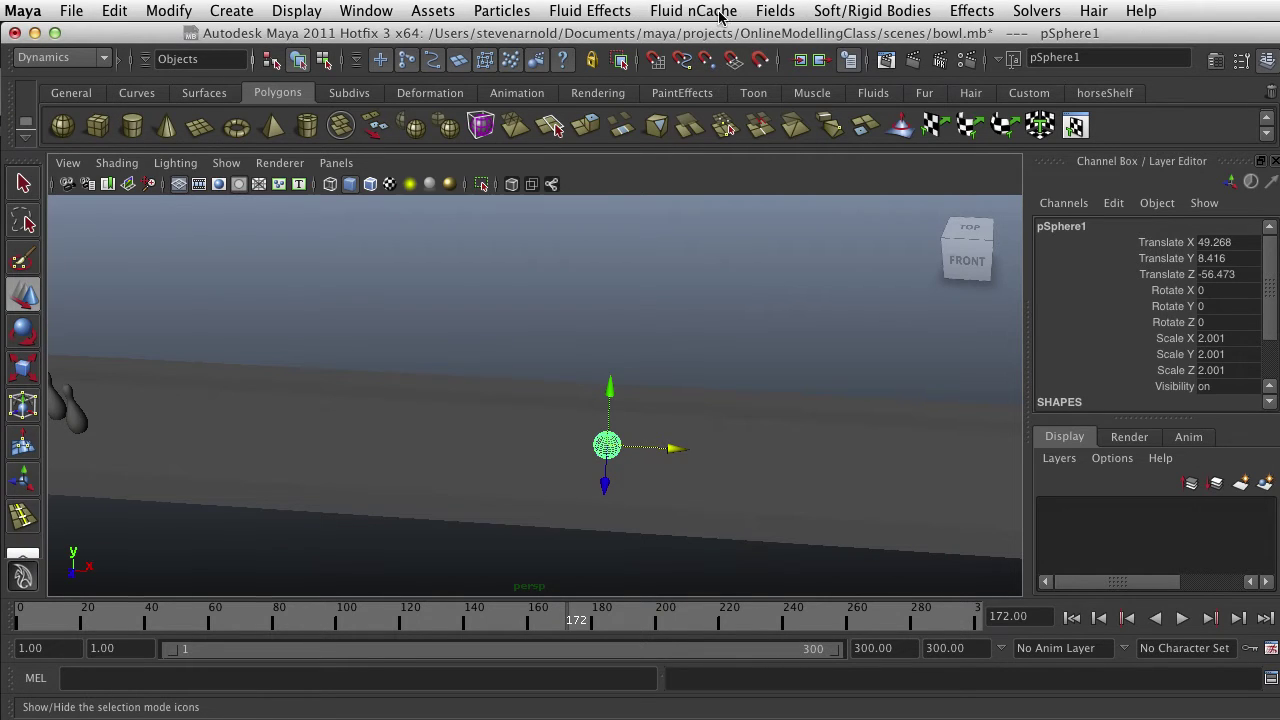
left_click(854, 11)
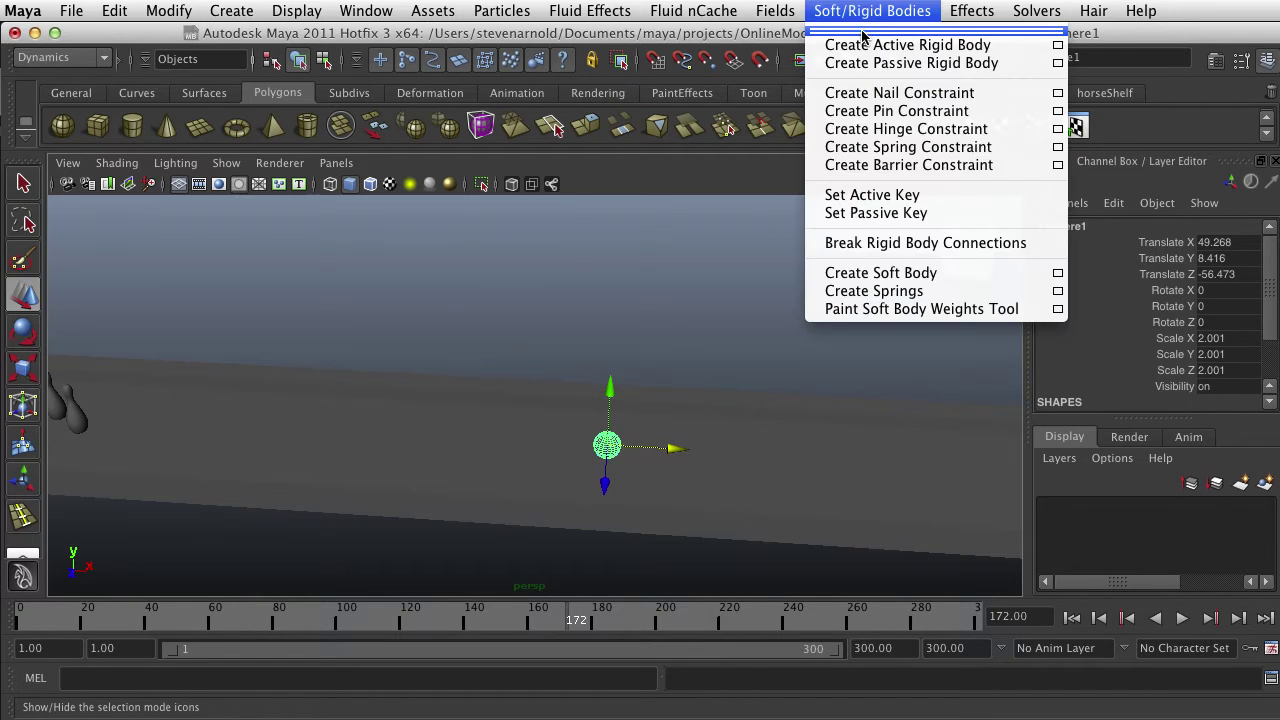
left_click(866, 32)
left_click_drag(929, 30, 835, 214)
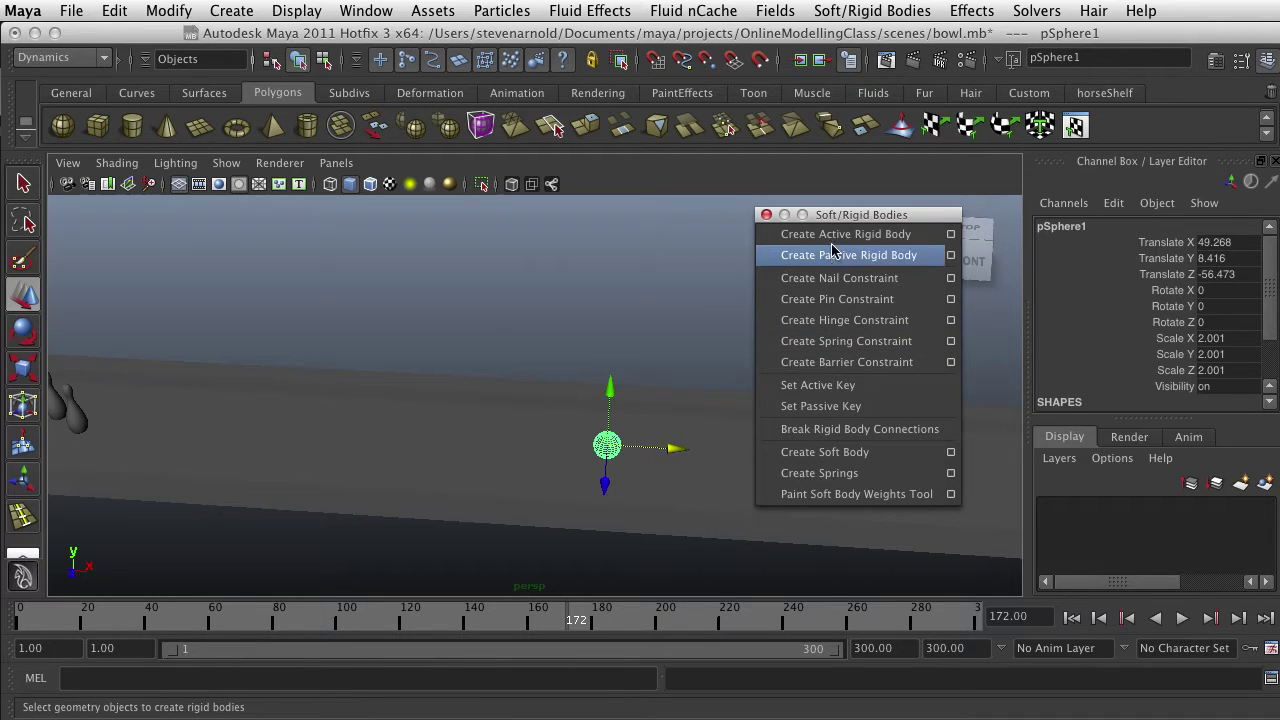
left_click(953, 238)
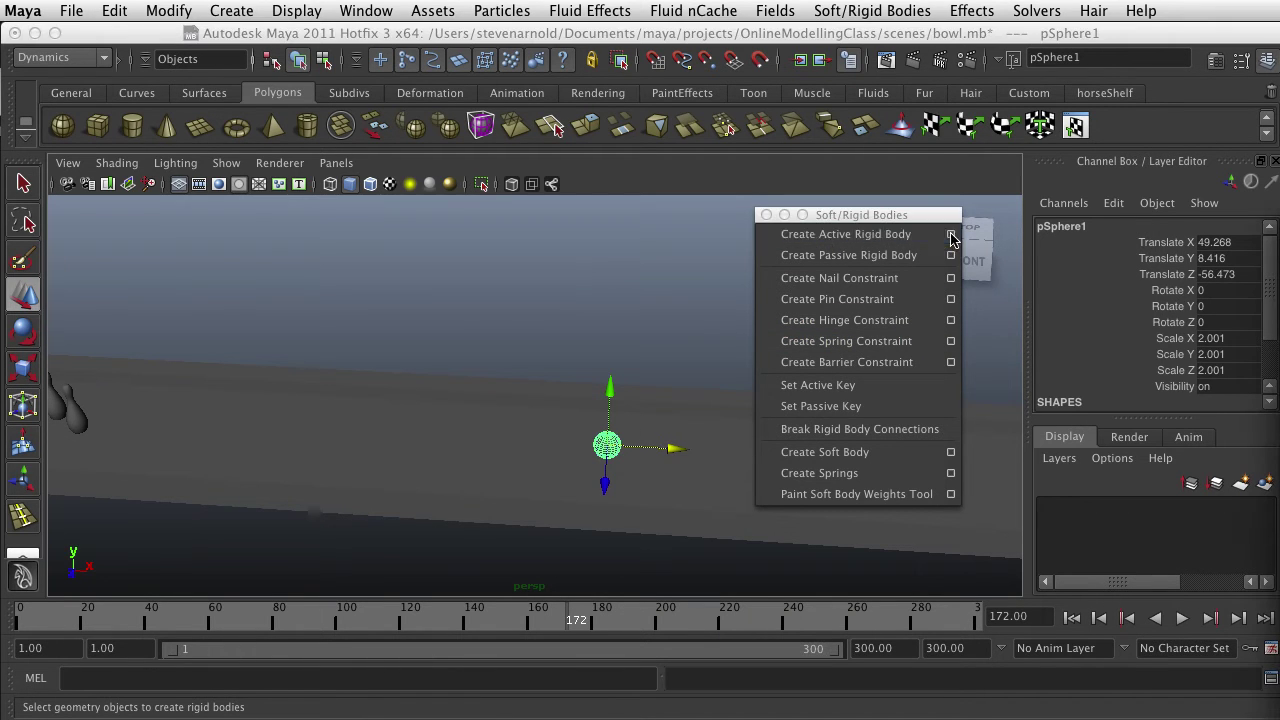
- Reset the Create Active Rigid Body options to defaults and set Mass to 5
left_click(951, 234)
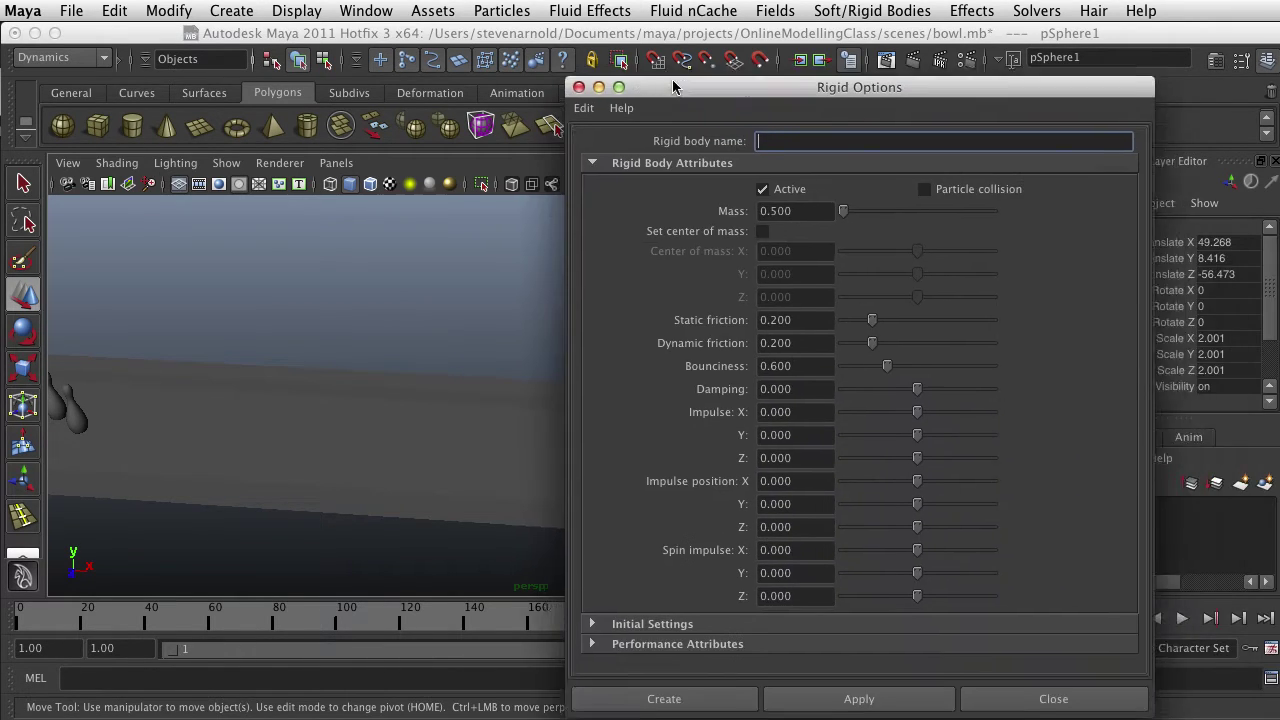
left_click_drag(666, 83, 817, 34)
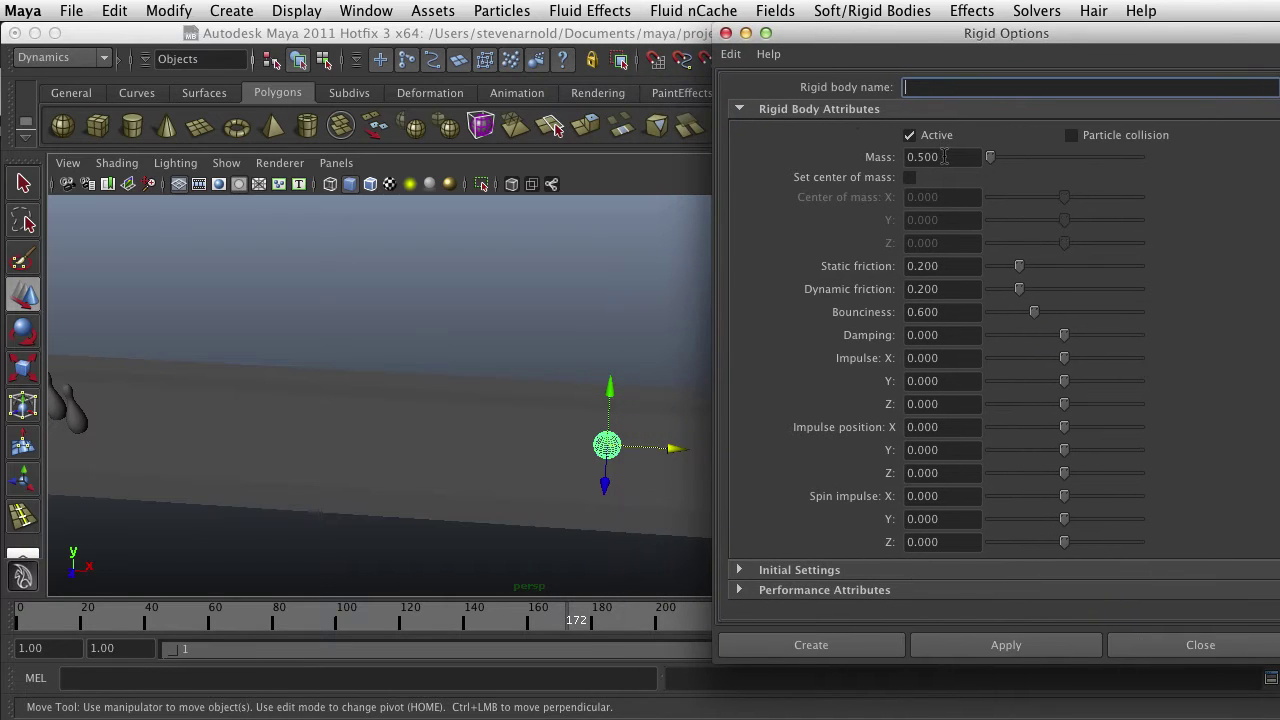
left_click(944, 157)
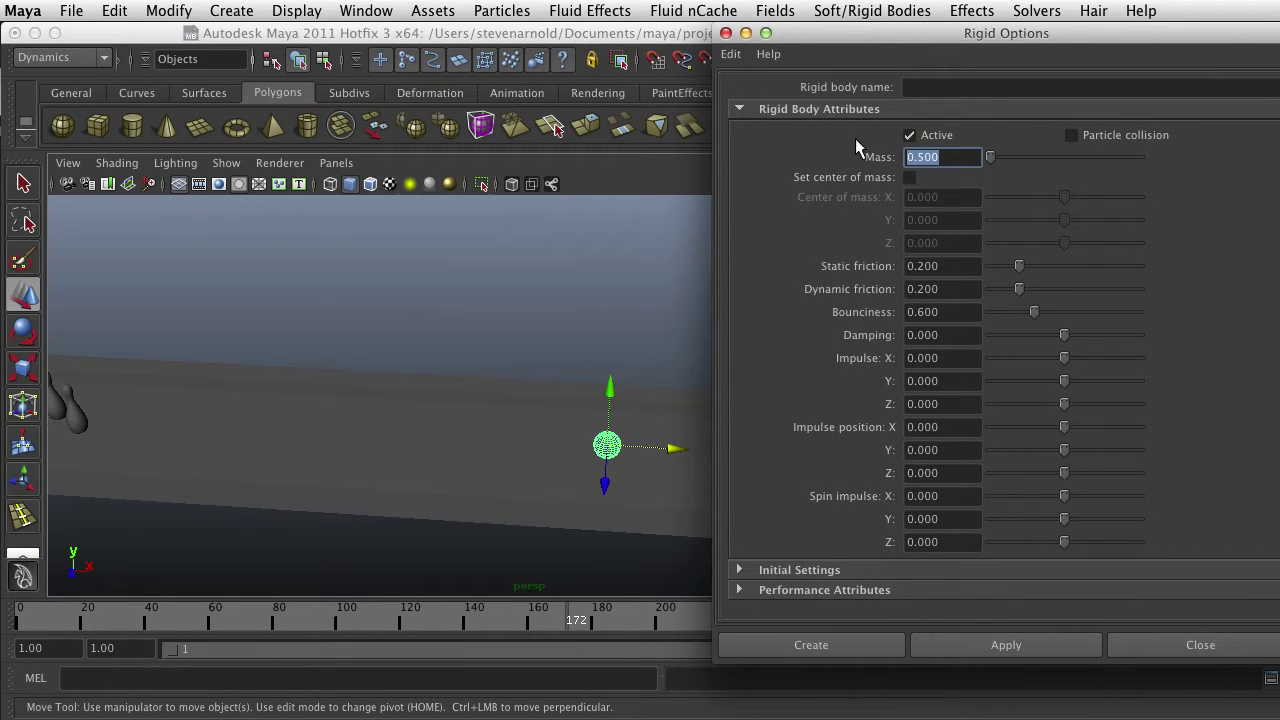
left_click(731, 54)
left_click(760, 94)
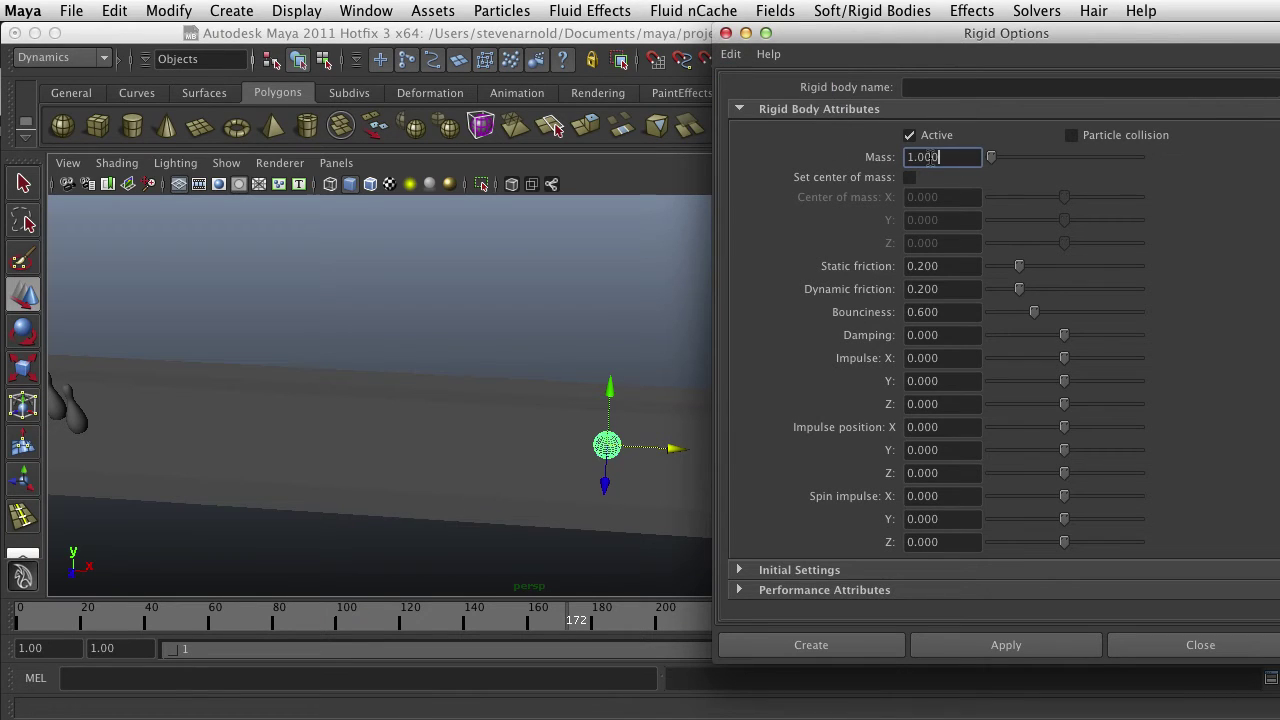
double_click(929, 157)
type("5")
- Create the ball as an active rigid body, then test-play and rewind to frame 1
left_click(856, 644)
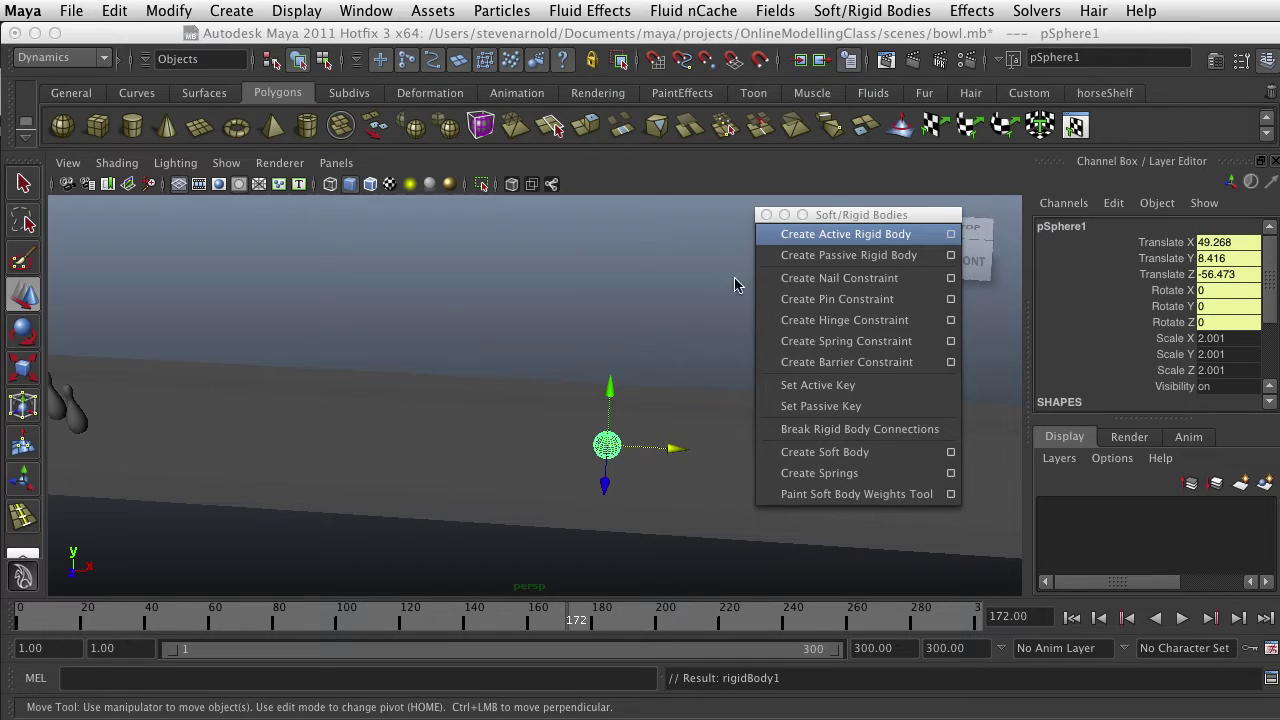
left_click(1072, 619)
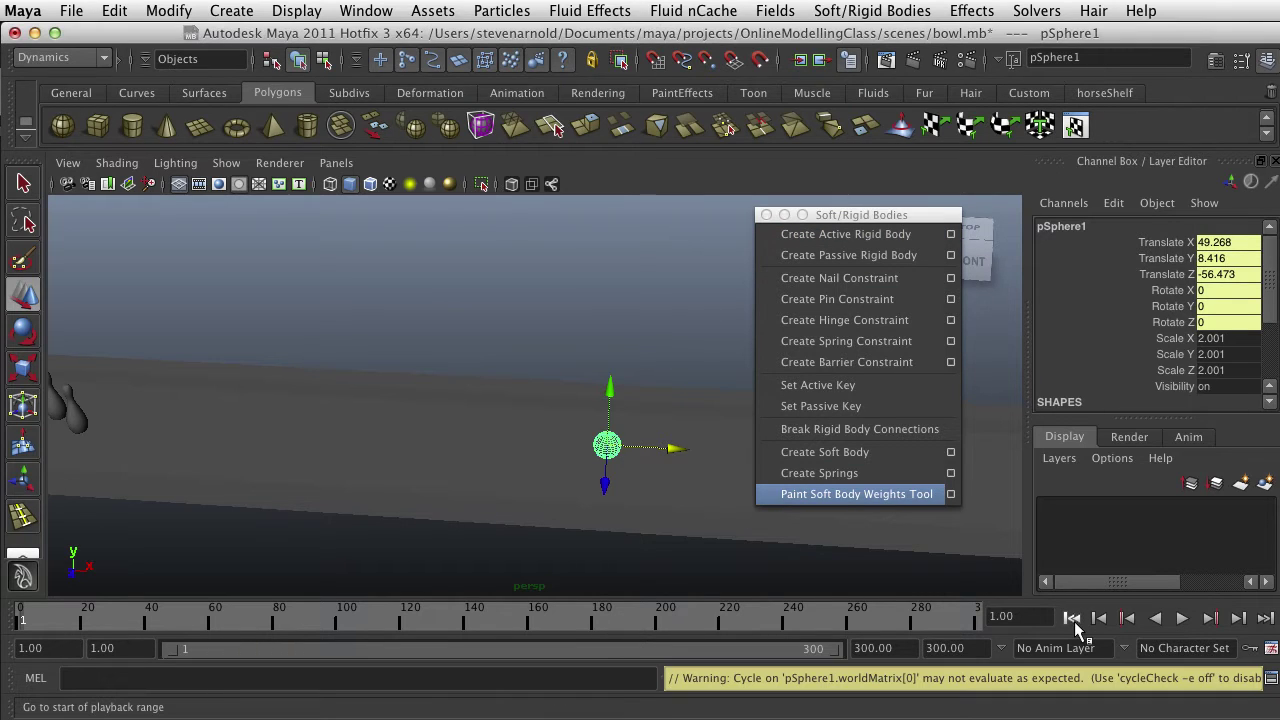
left_click(1182, 619)
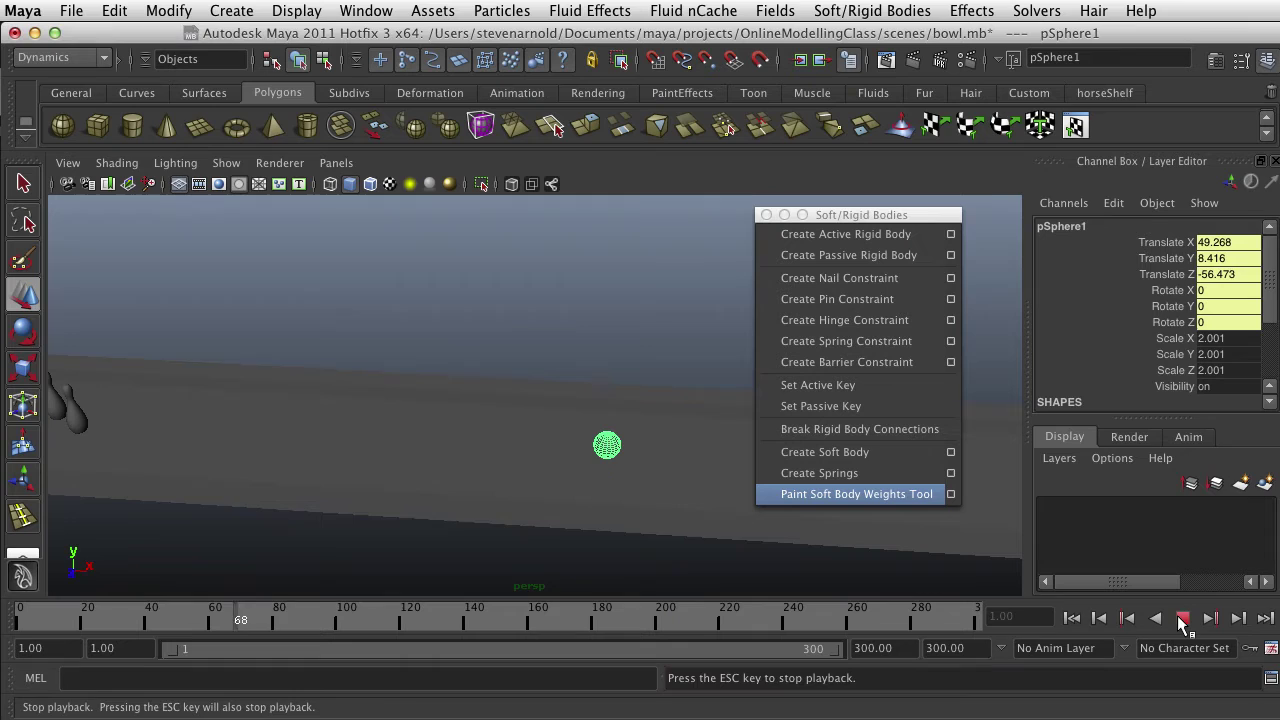
left_click(1182, 619)
left_click(1072, 619)
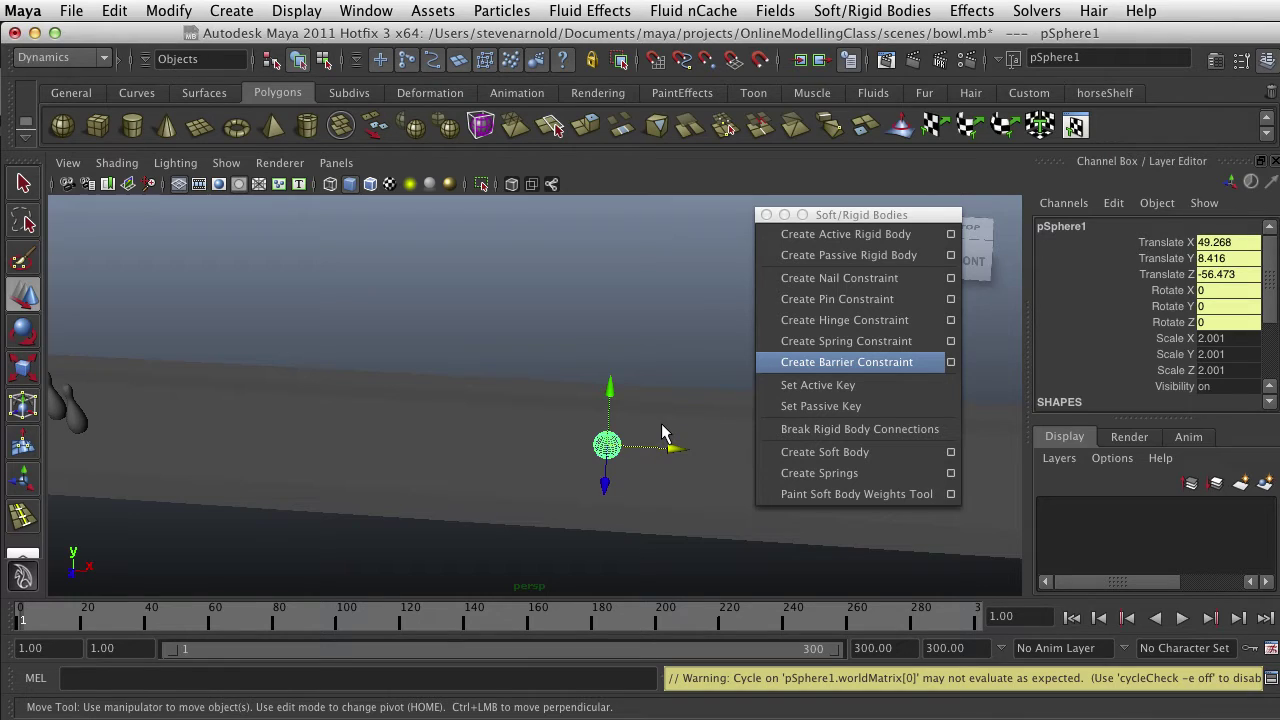
- Dismiss the timeline shortcut menu and move the floating rigid-body window aside
right_click(129, 613)
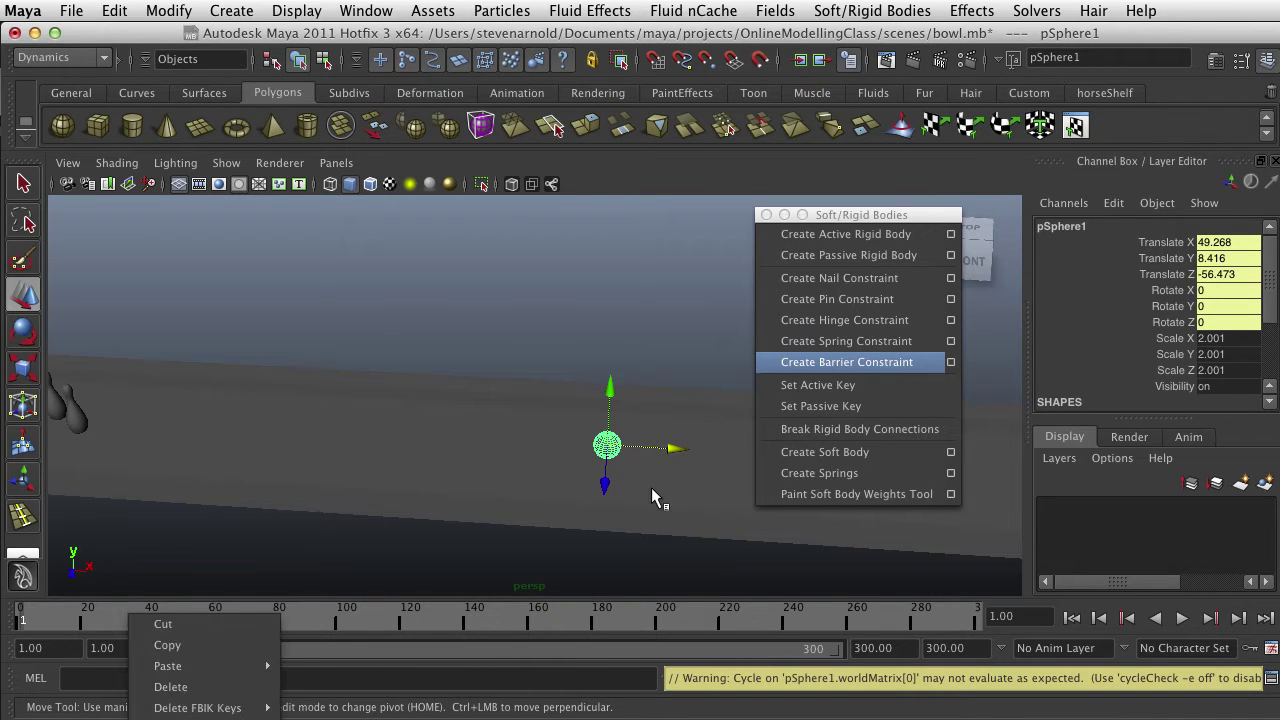
left_click(309, 618)
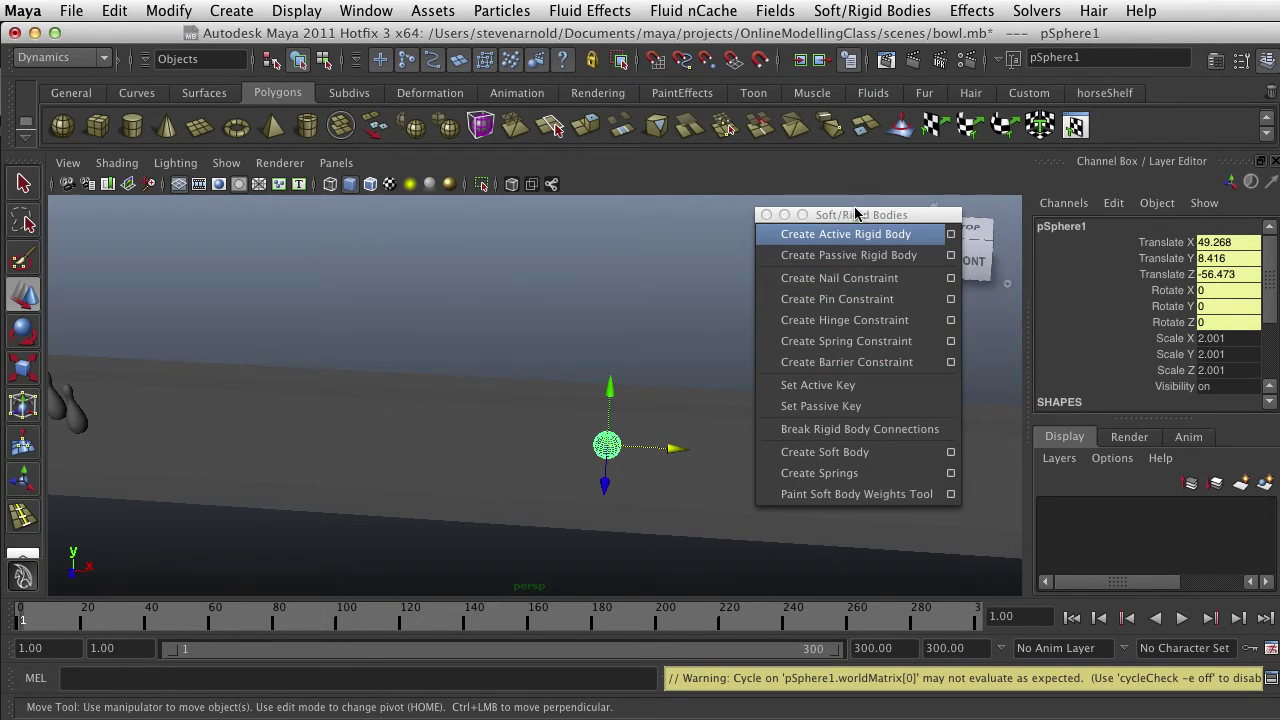
left_click_drag(856, 213, 1276, 344)
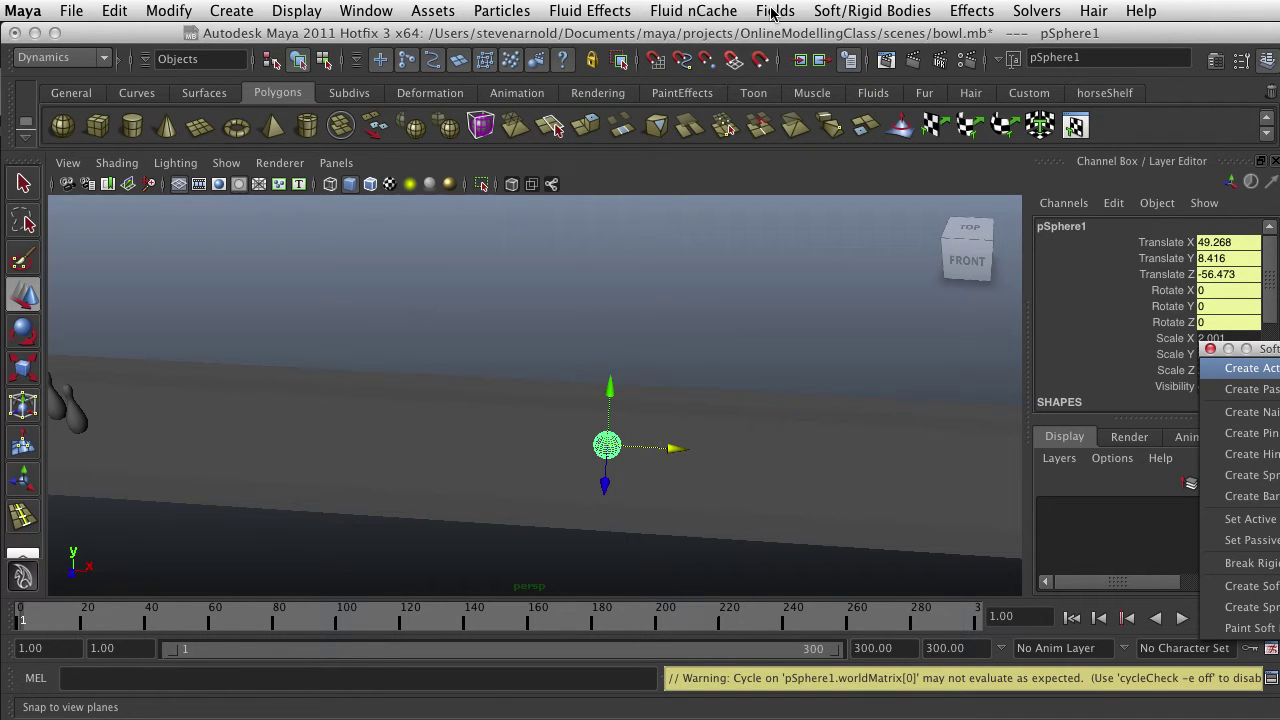
- Select the bowling pins and make them active rigid bodies with Mass 0.5
left_click_drag(646, 211, 177, 425, "alt")
key("w")
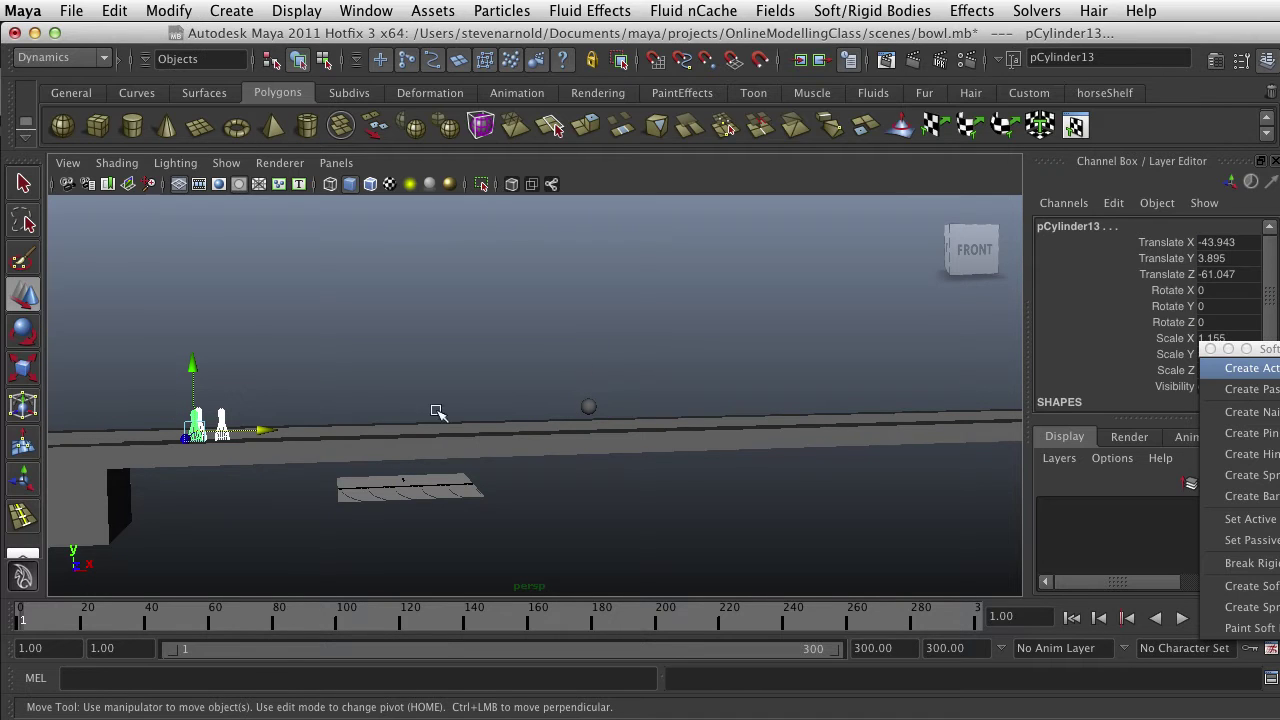
left_click_drag(1270, 348, 769, 263)
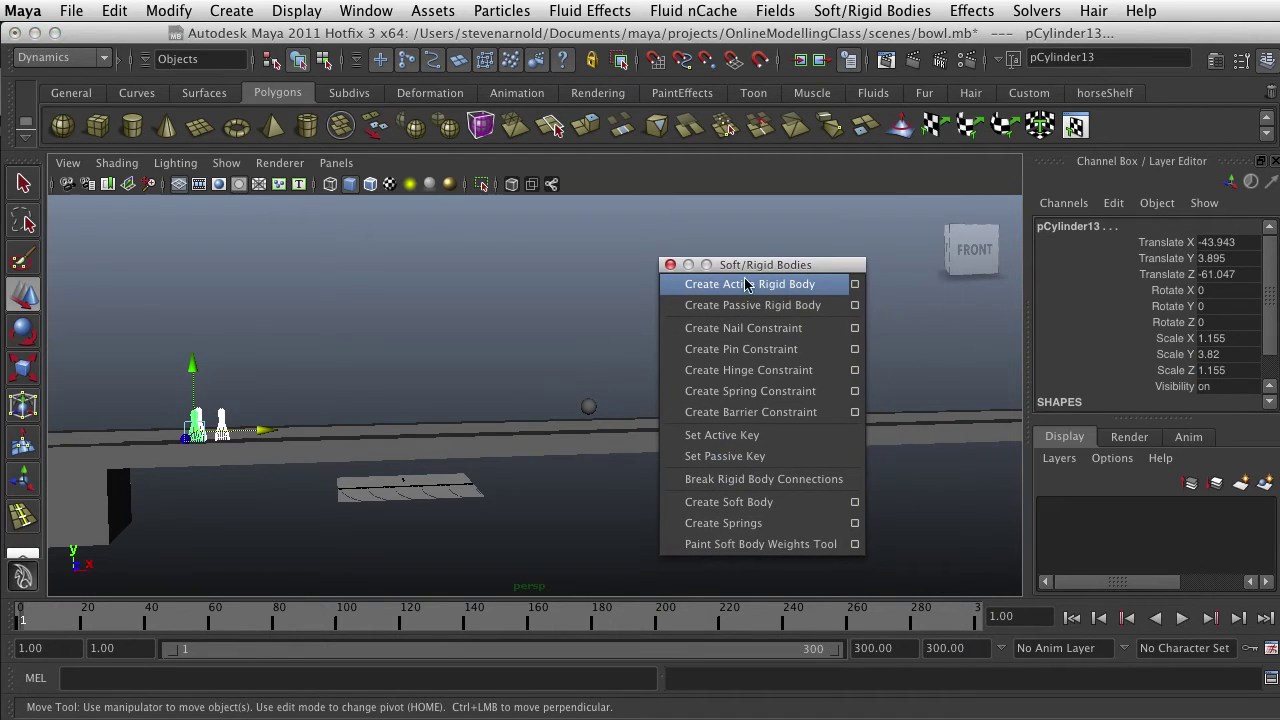
left_click(855, 285)
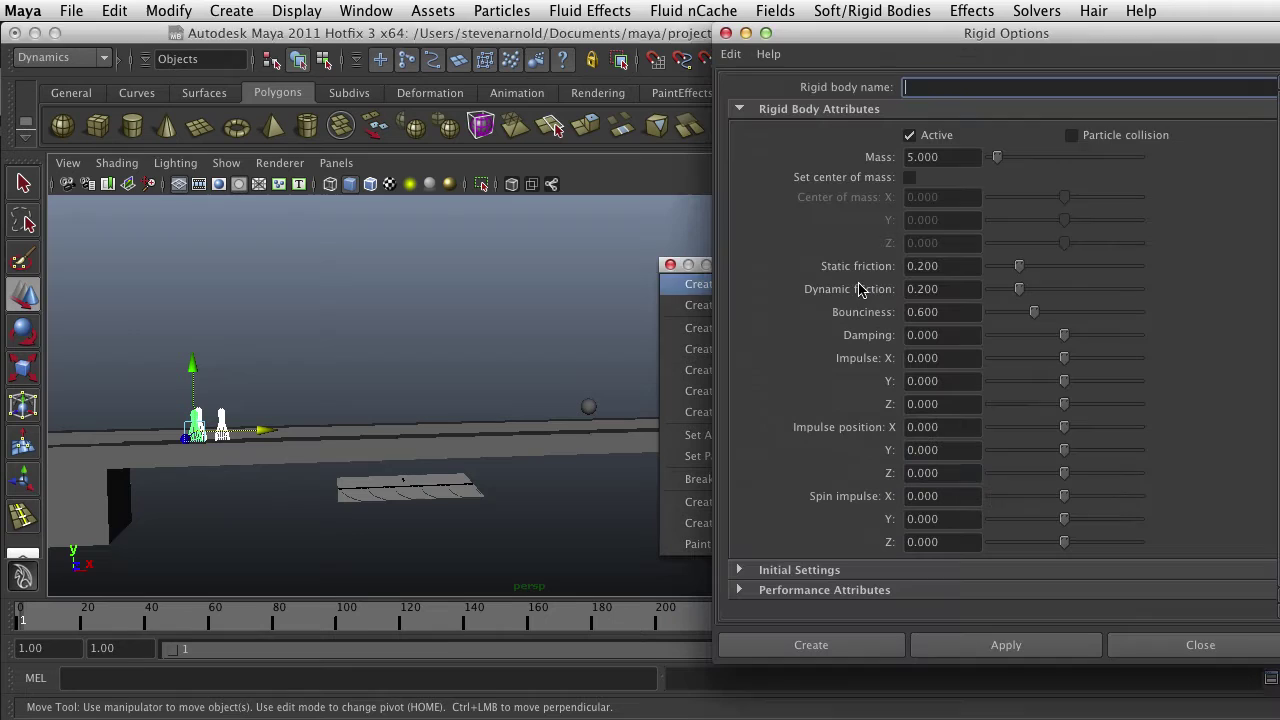
double_click(962, 157)
type(".5")
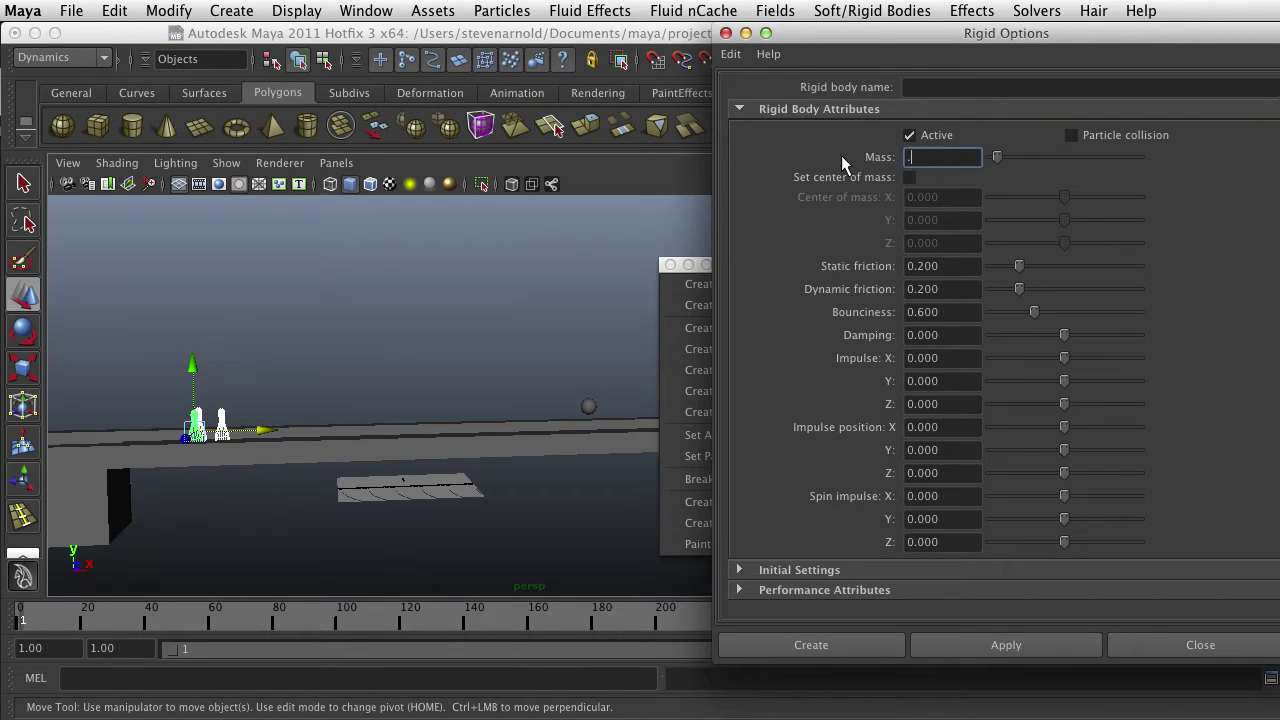
left_click(872, 643)
left_click(831, 643)
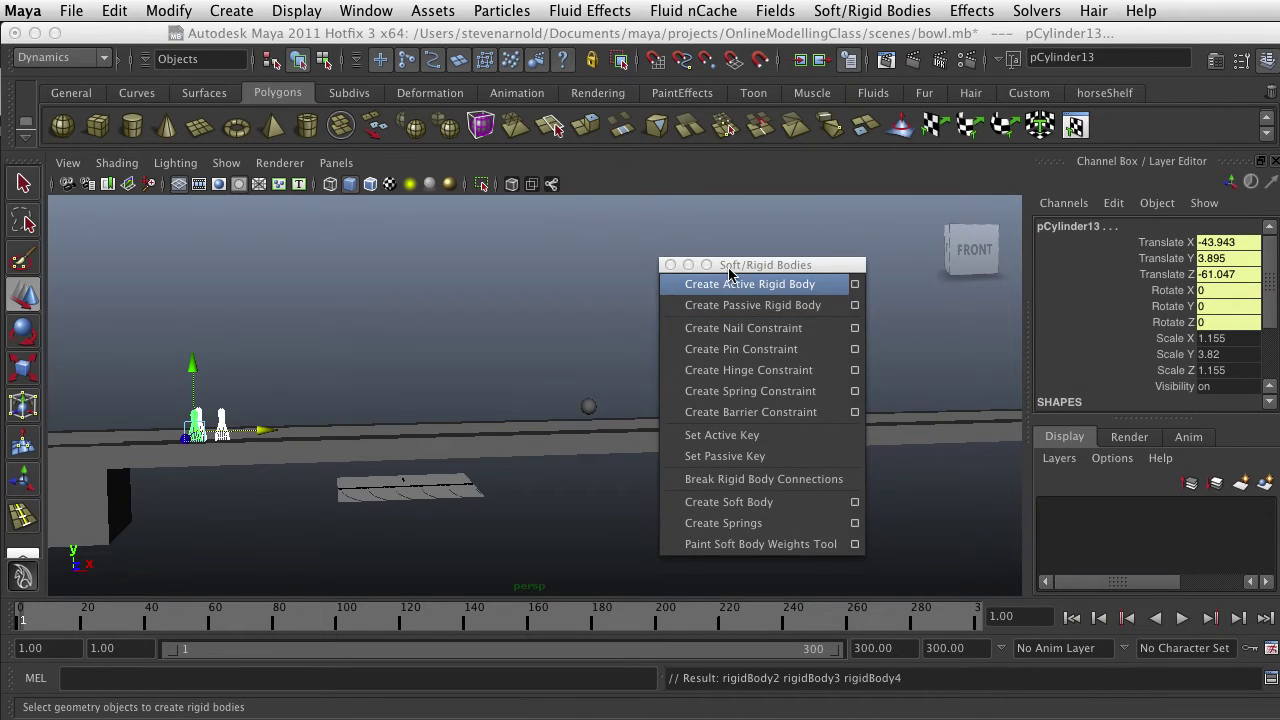
- Move the floating rigid-body window out of the way and orbit to look down the lane
left_click_drag(729, 268, 993, 442)
left_click_drag(666, 500, 694, 546, "alt")
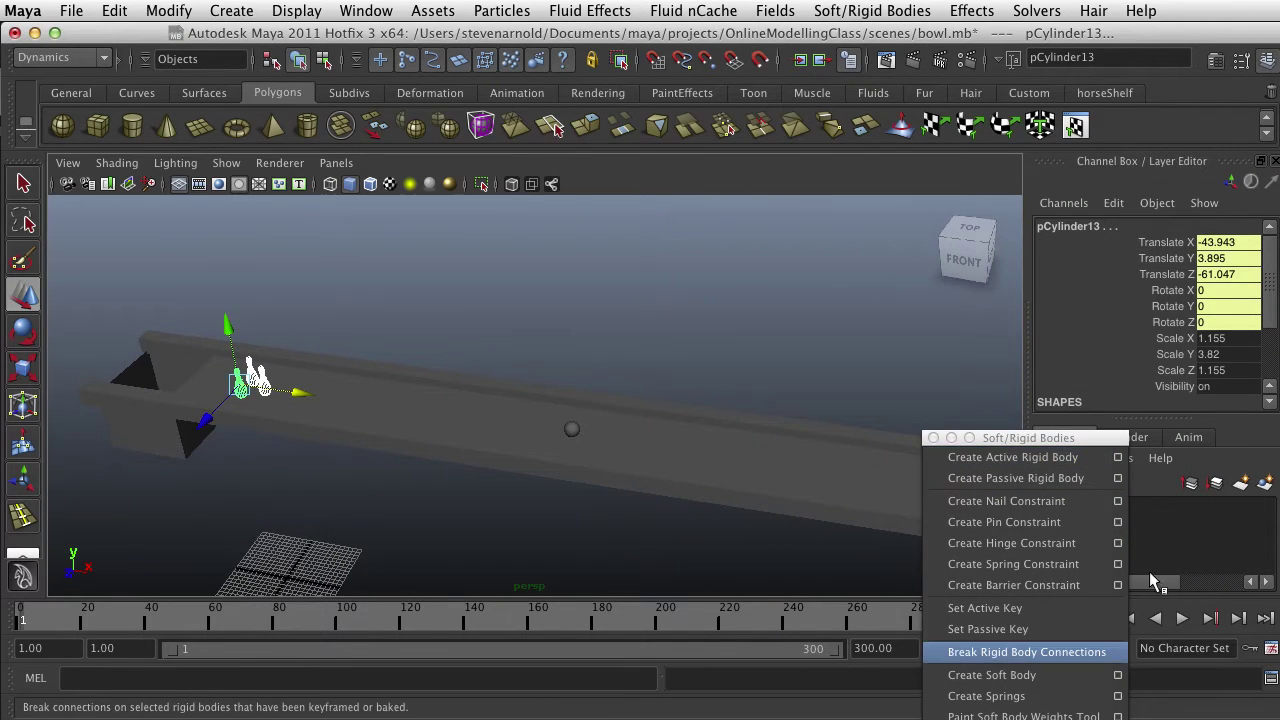
left_click_drag(1040, 437, 886, 513)
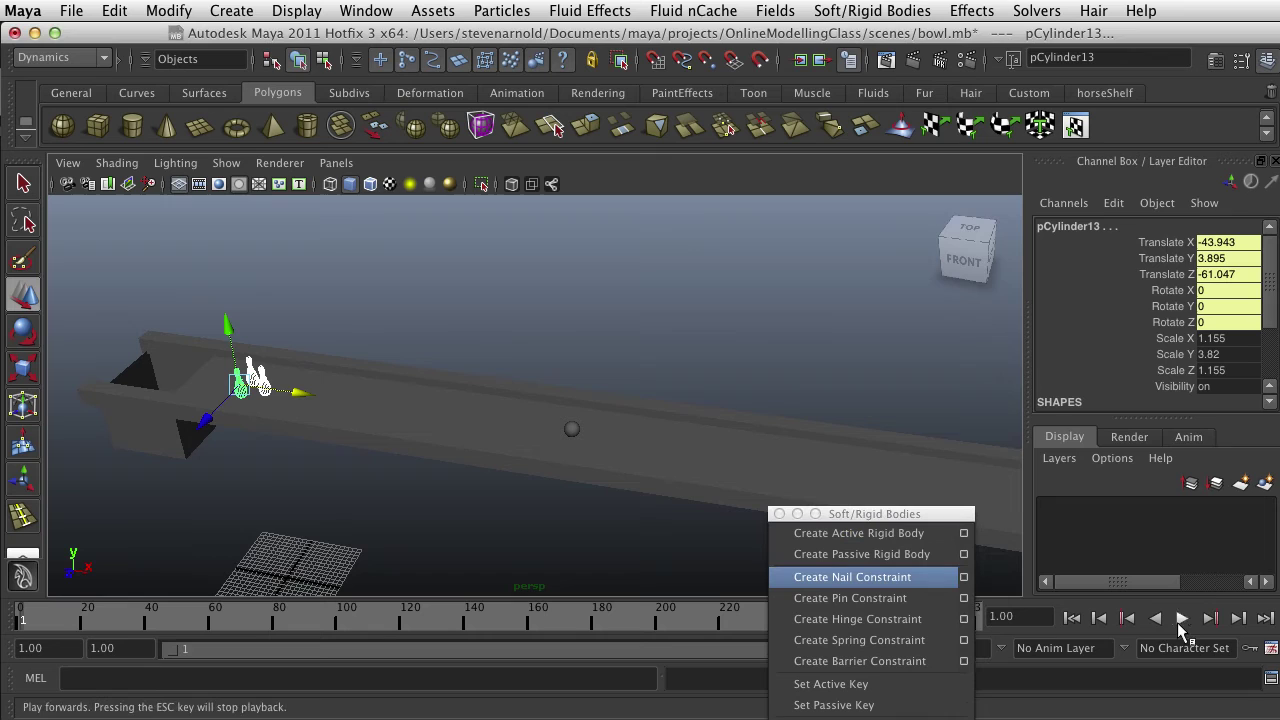
- Test-play the pins, rewind to frame 1, and select the ball from a side view
left_click(1181, 618)
left_click(1181, 618)
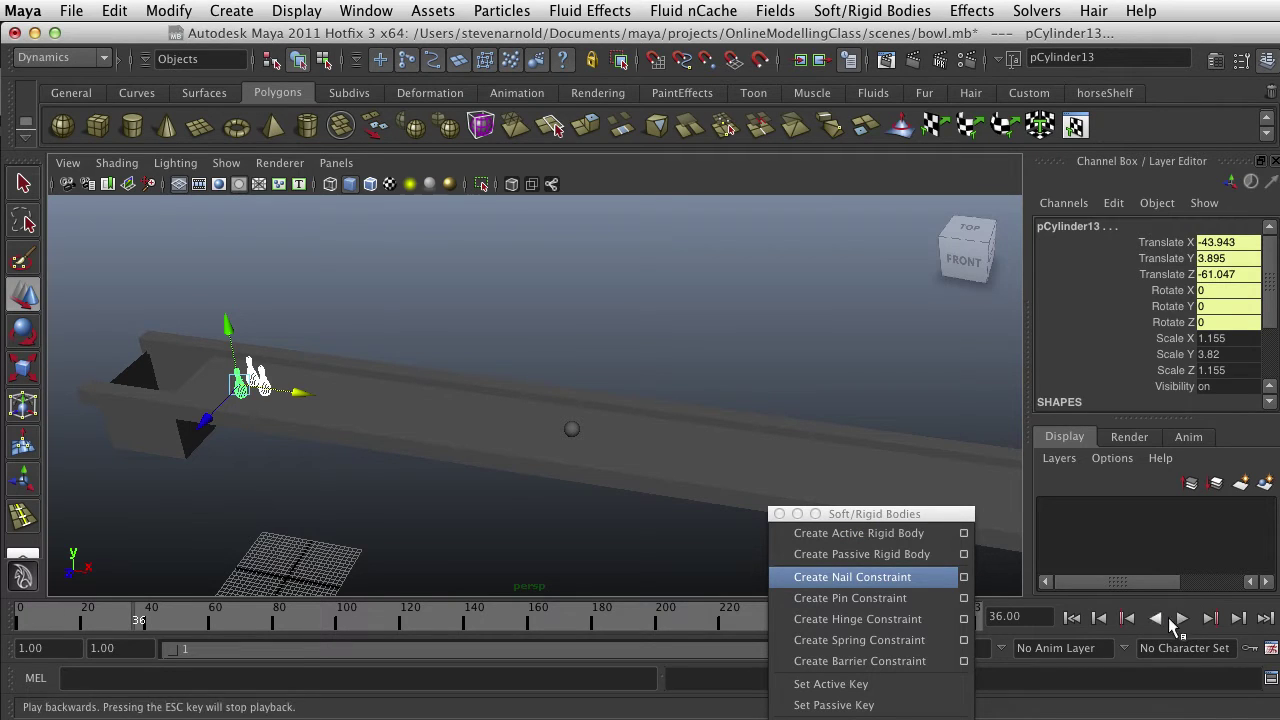
left_click(1072, 620)
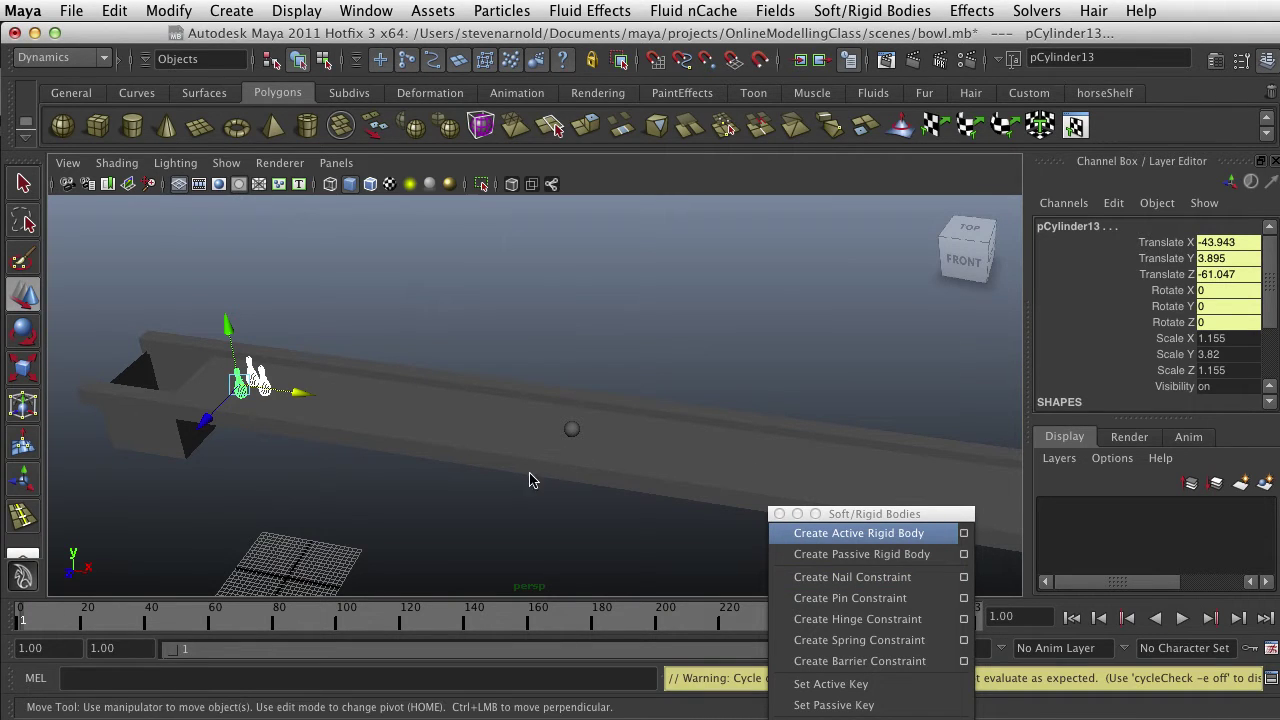
left_click_drag(530, 480, 577, 443, "alt")
left_click(585, 416)
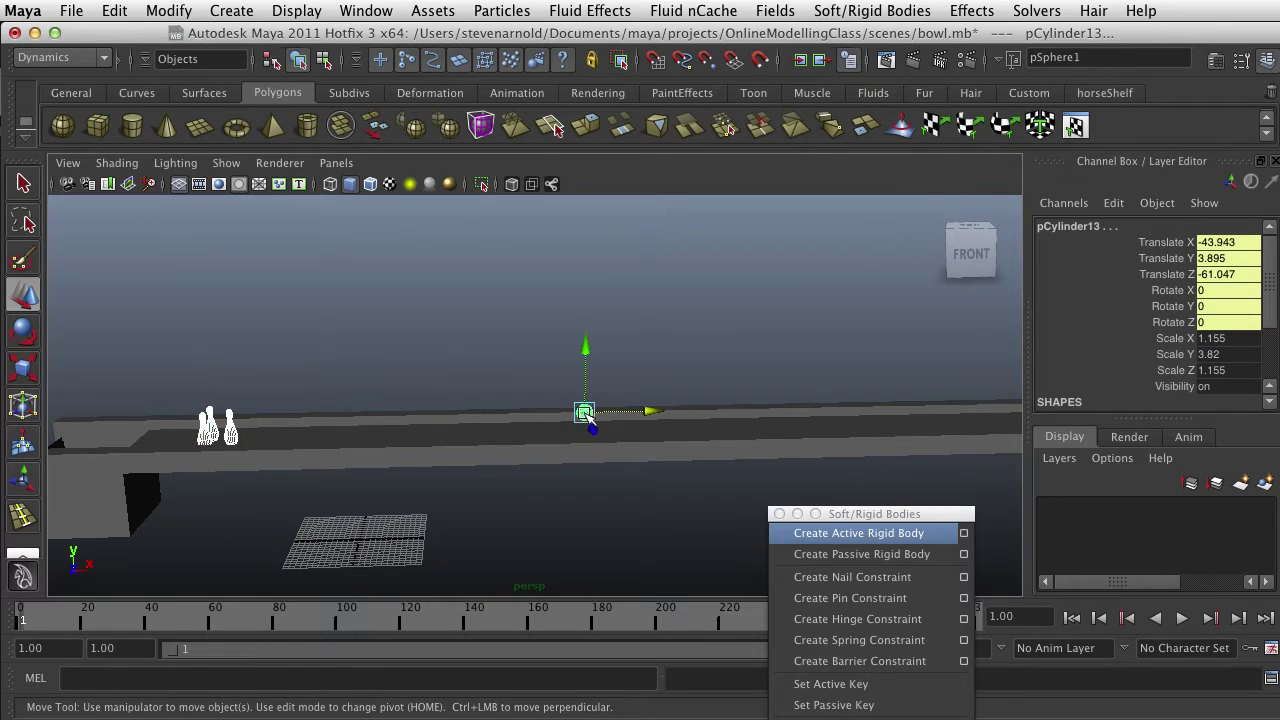
- Add a default gravity field of magnitude 9.8 to the ball and close Gravity Options
left_click(790, 12)
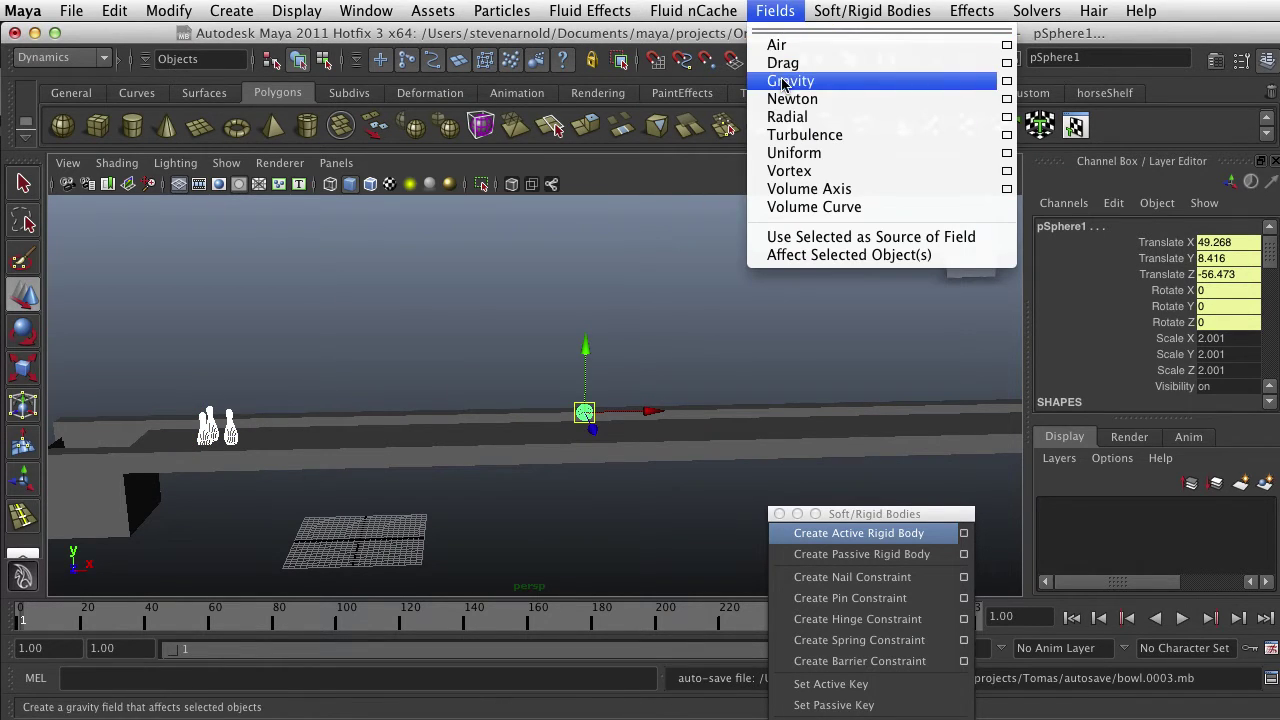
left_click(1006, 81)
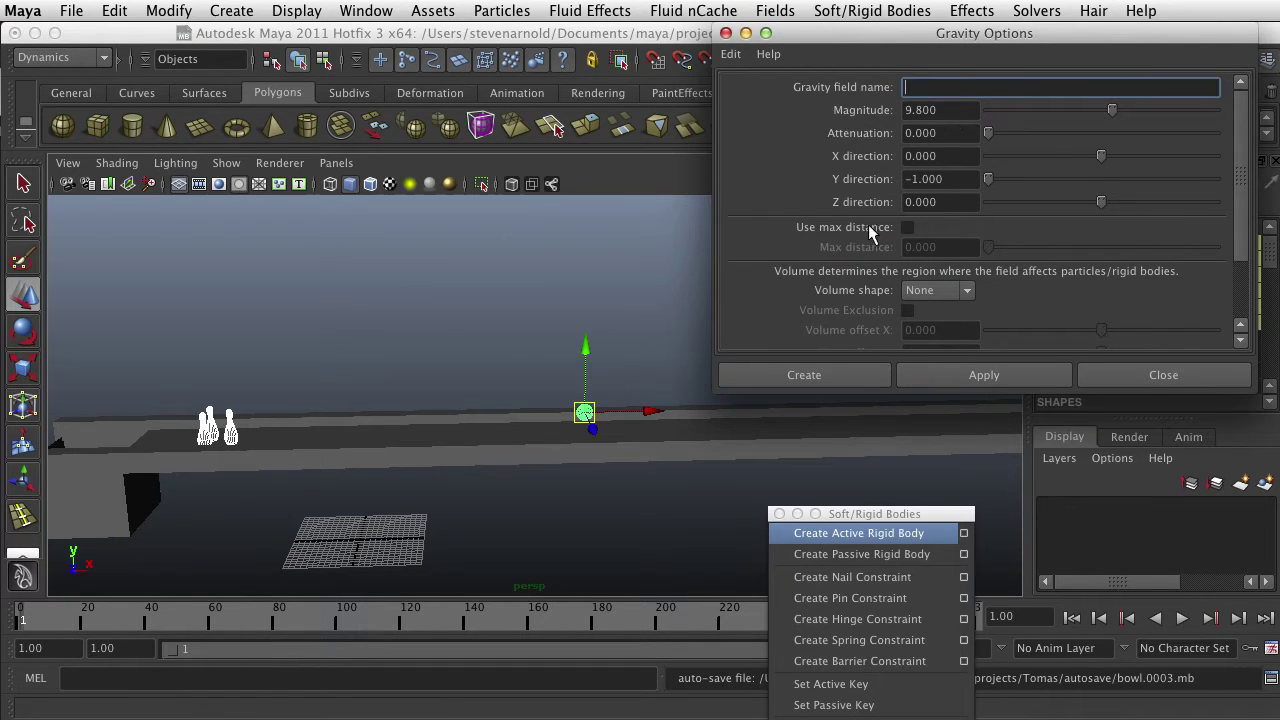
left_click(731, 55)
left_click(760, 96)
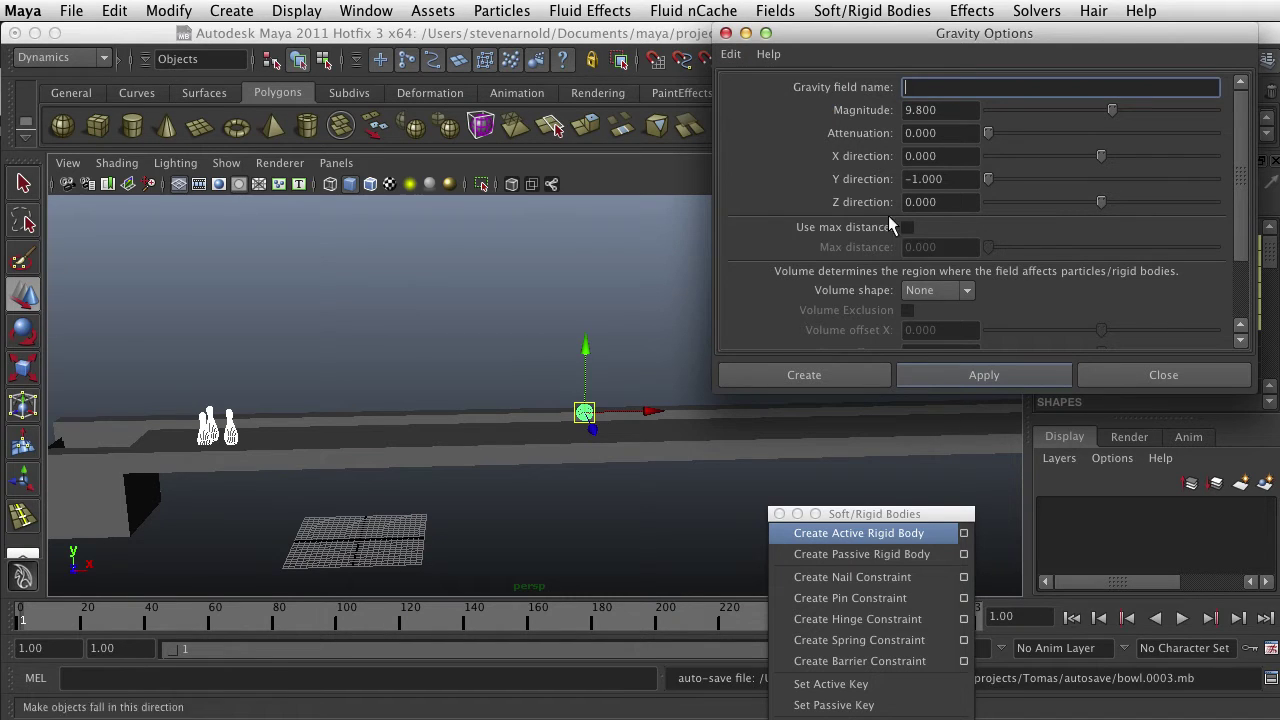
left_click(941, 378)
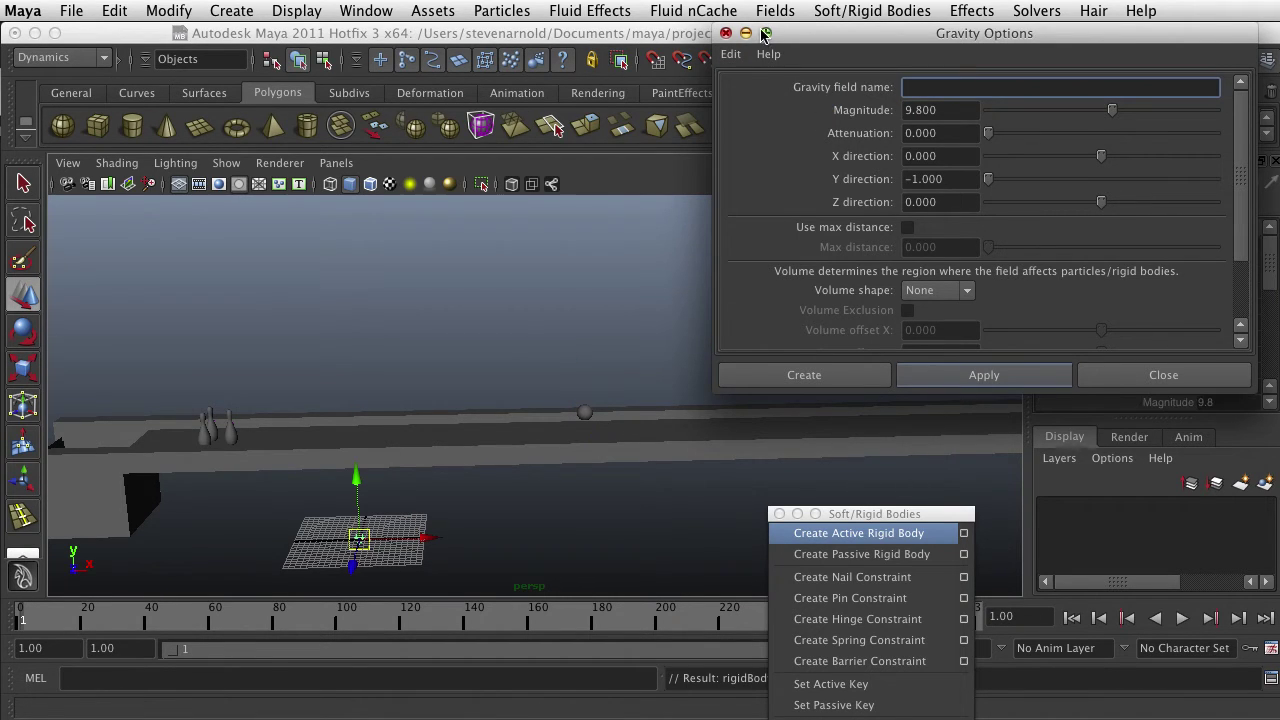
left_click(726, 33)
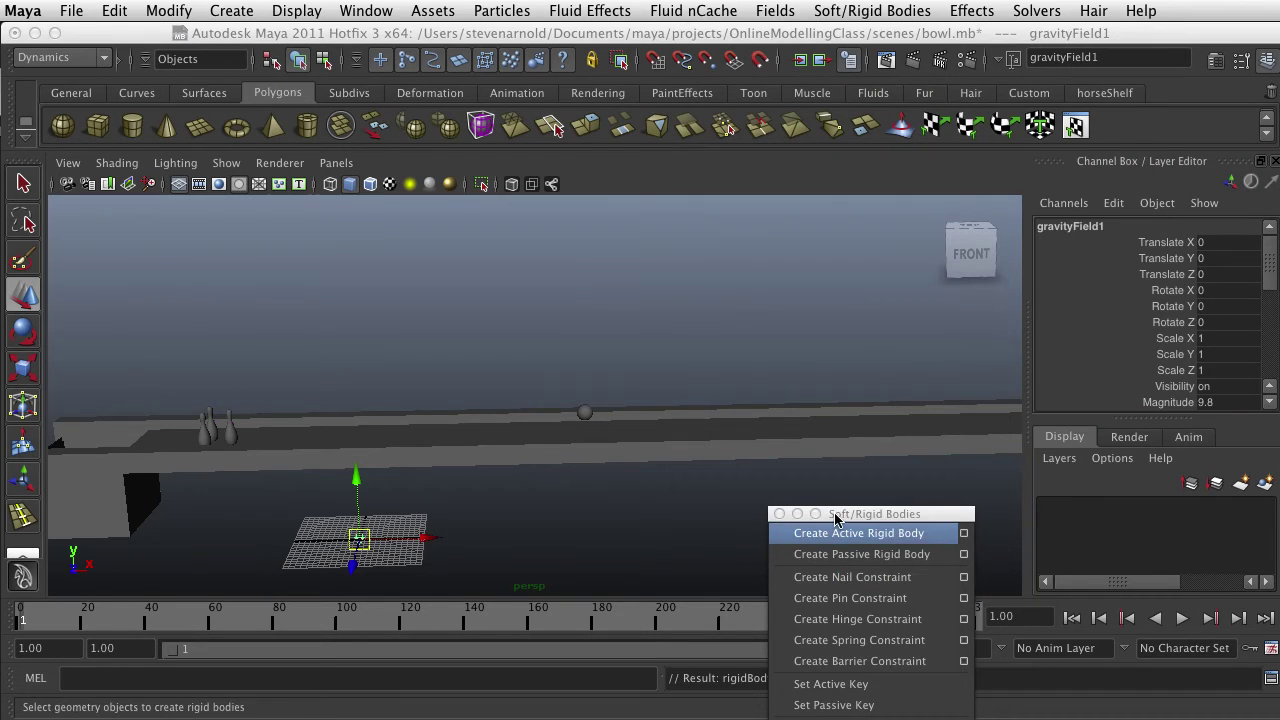
- Close the floating rigid-body window, then play, stop and rewind the simulation
left_click(779, 513)
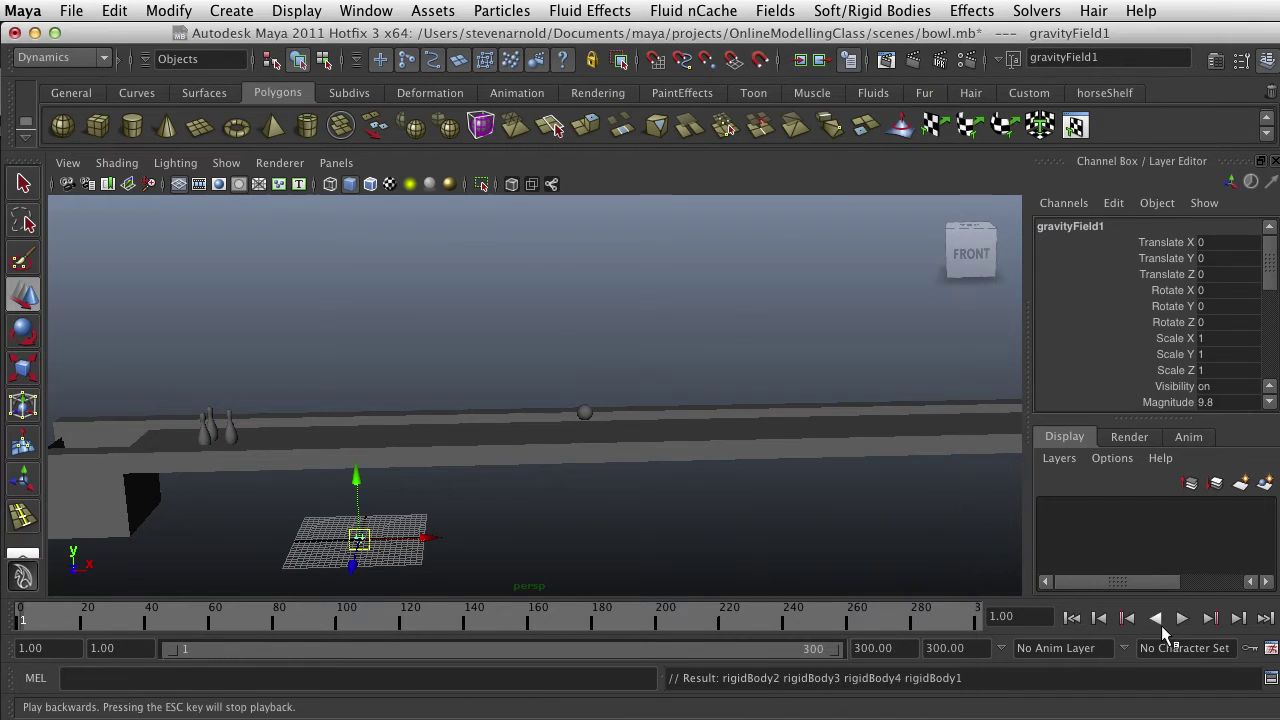
left_click(1181, 619)
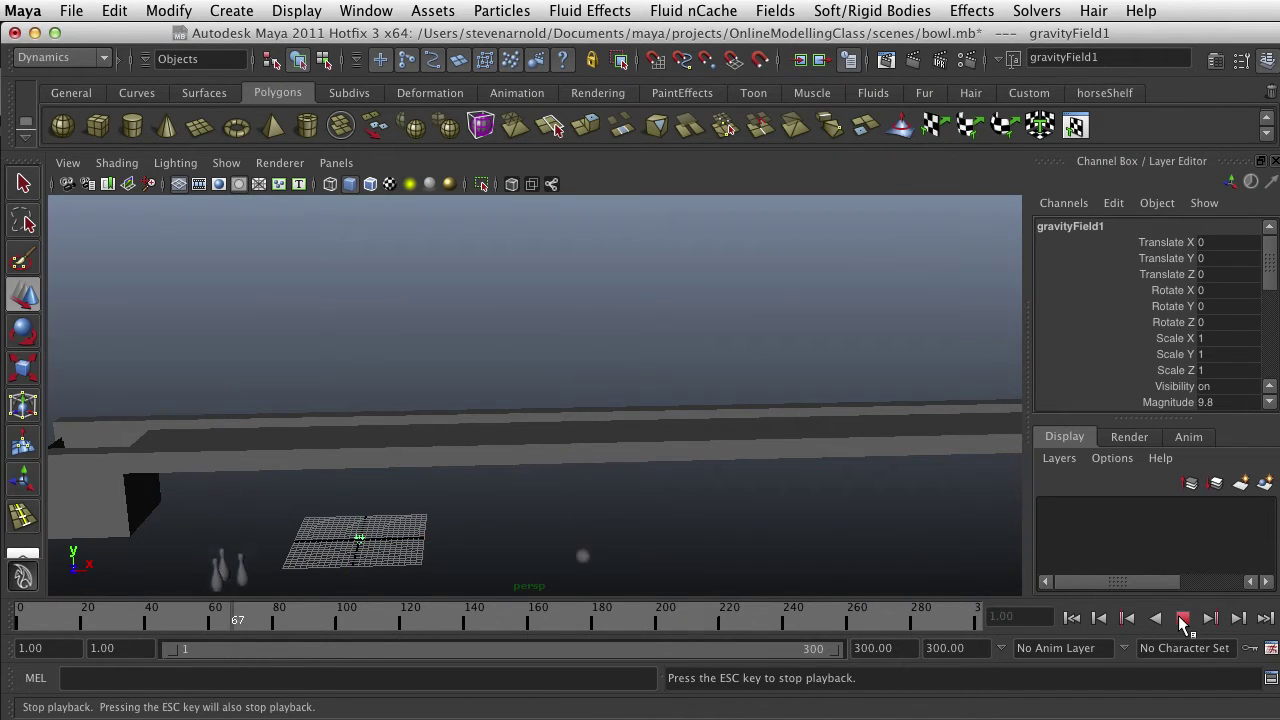
left_click(1181, 619)
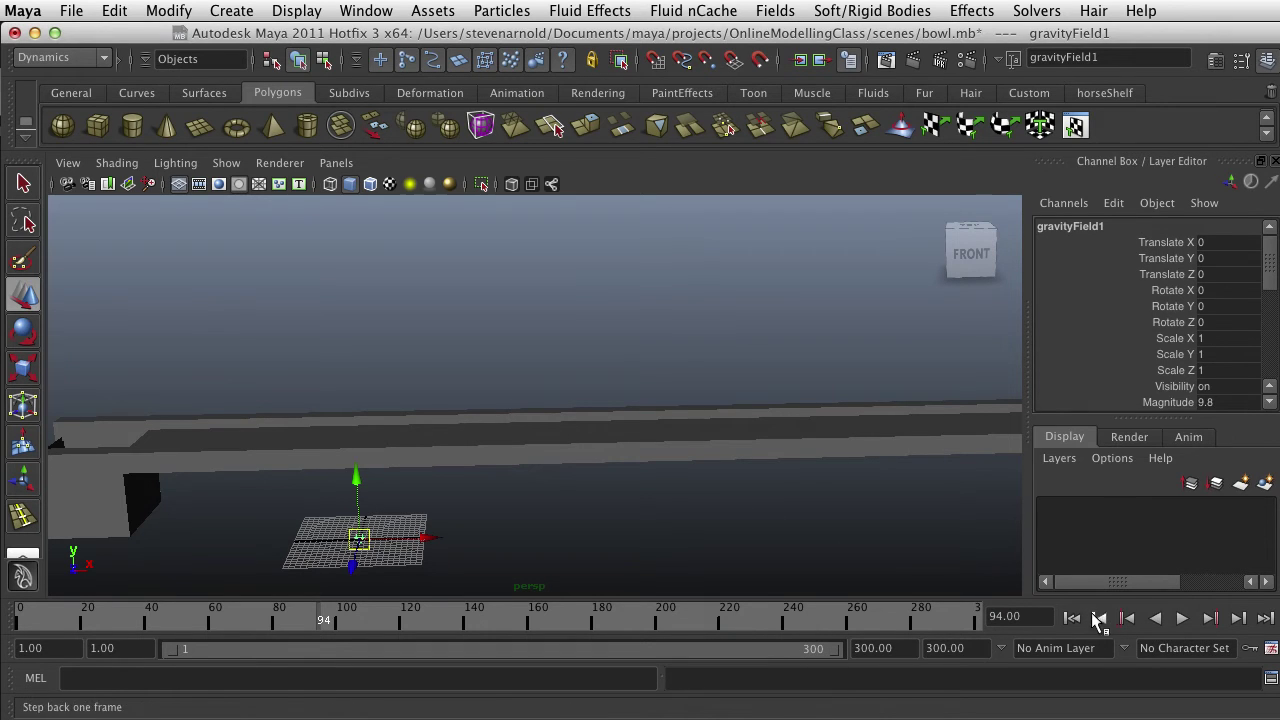
left_click(1071, 618)
- Orbit to a new angle and replay the ball hitting the pins, rewinding to frame 1
left_click_drag(688, 447, 837, 440, "alt")
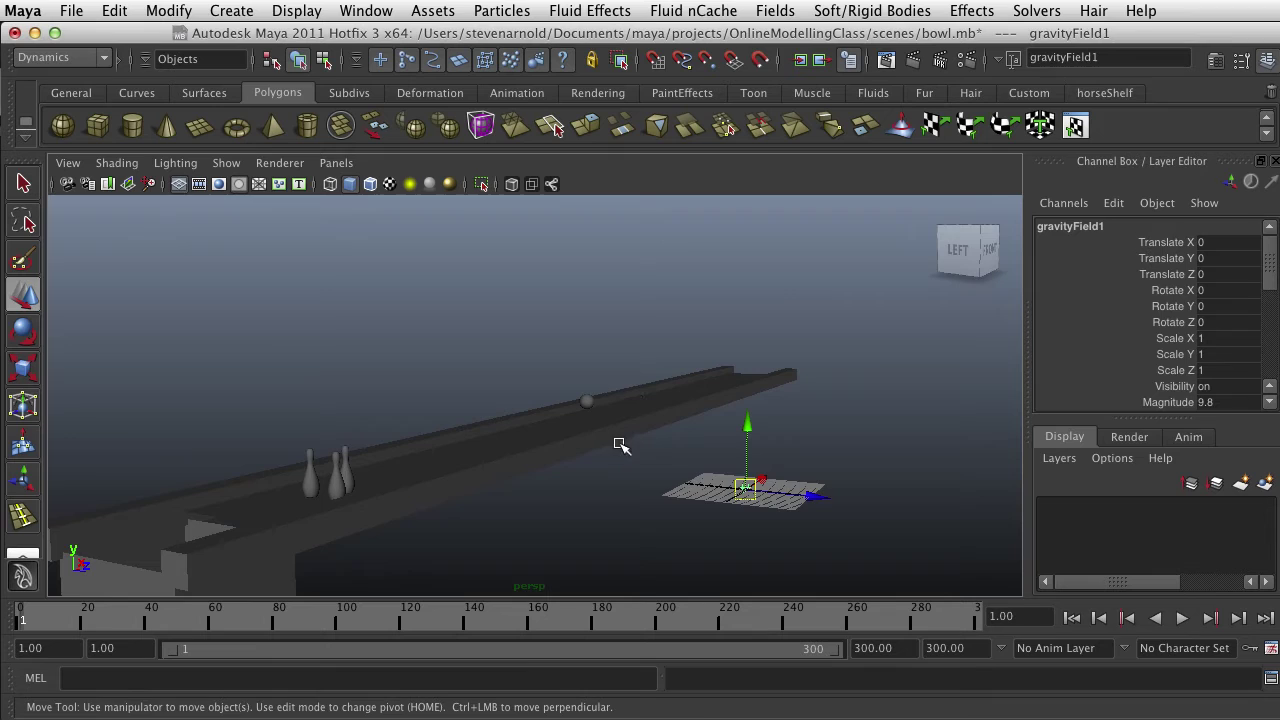
left_click_drag(640, 490, 534, 517, "alt")
mouse_move(288, 460)
left_mouse_down("alt")
mouse_move(266, 460)
mouse_move(311, 451)
left_mouse_up("alt")
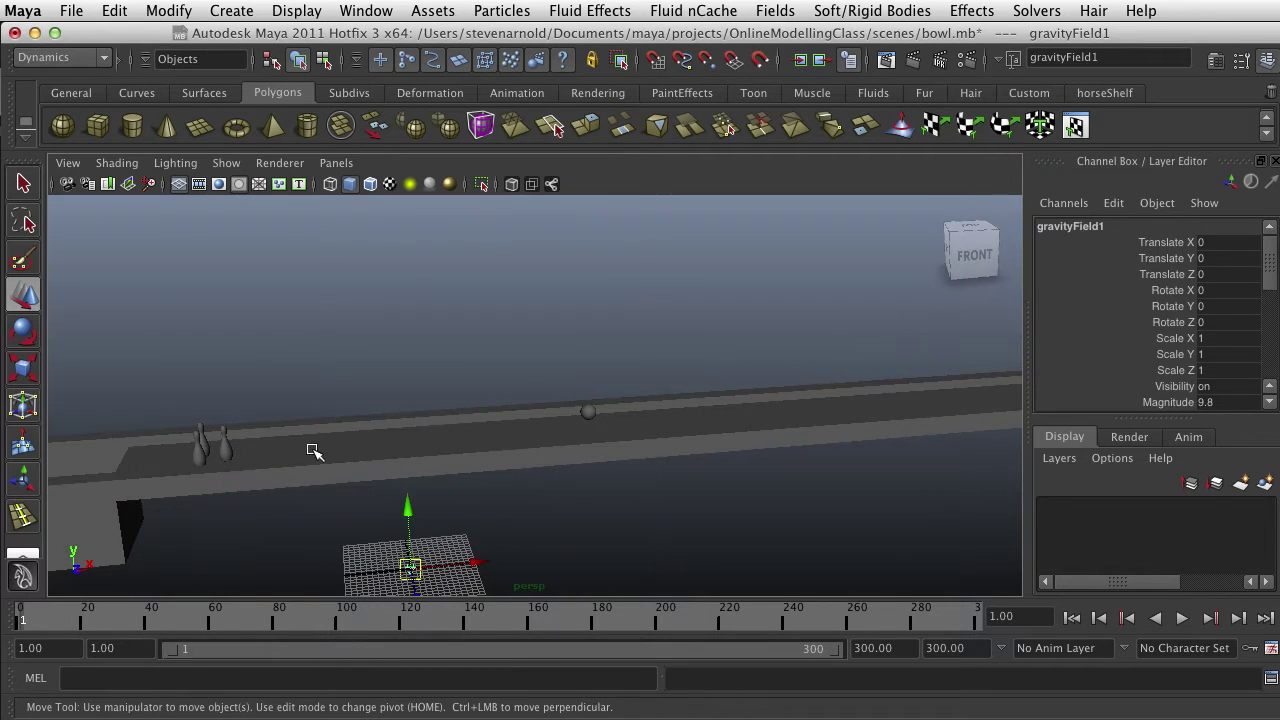
left_click(1181, 619)
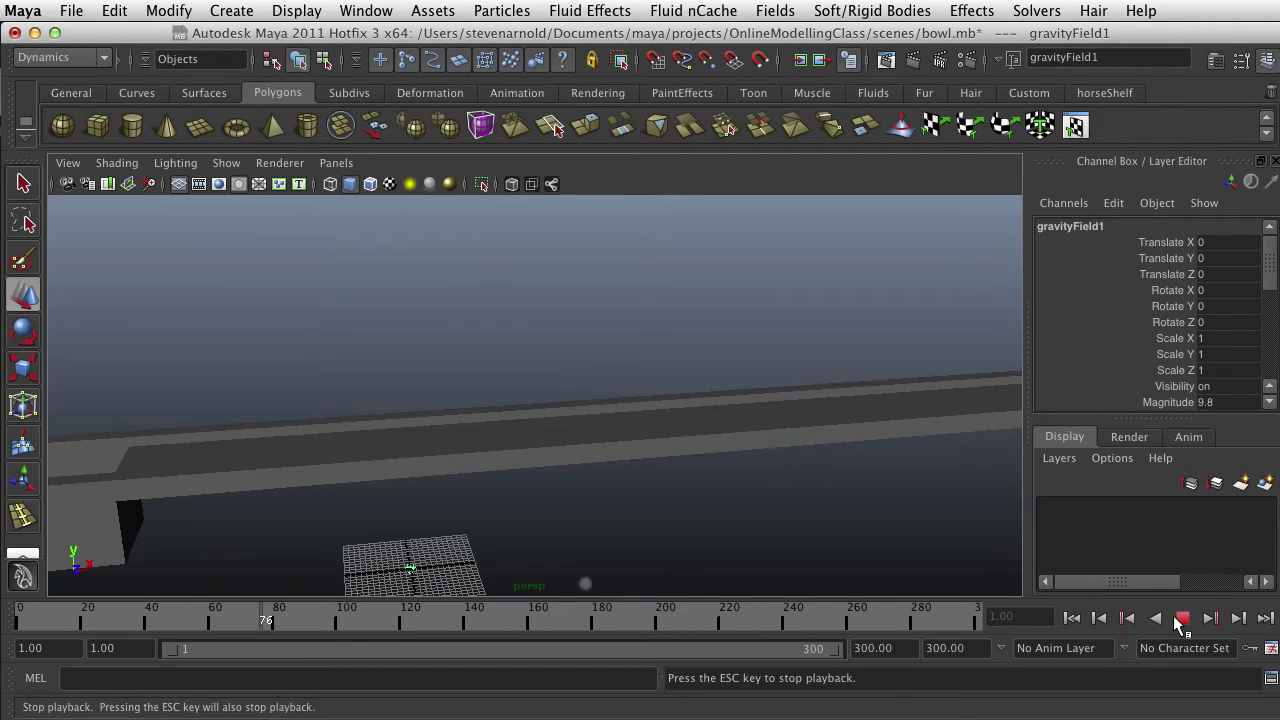
left_click(1181, 619)
left_click(1071, 618)
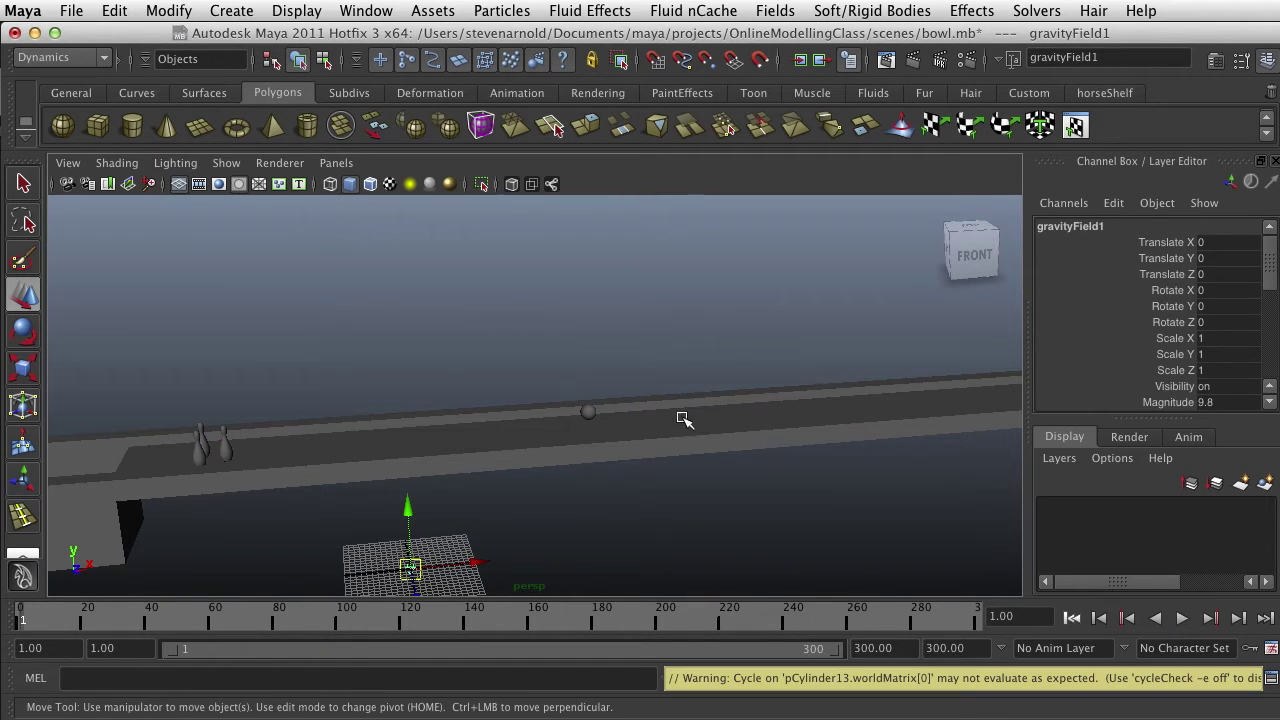
- Select the lane surface plane pPlane2 in the viewport
left_click(686, 420)
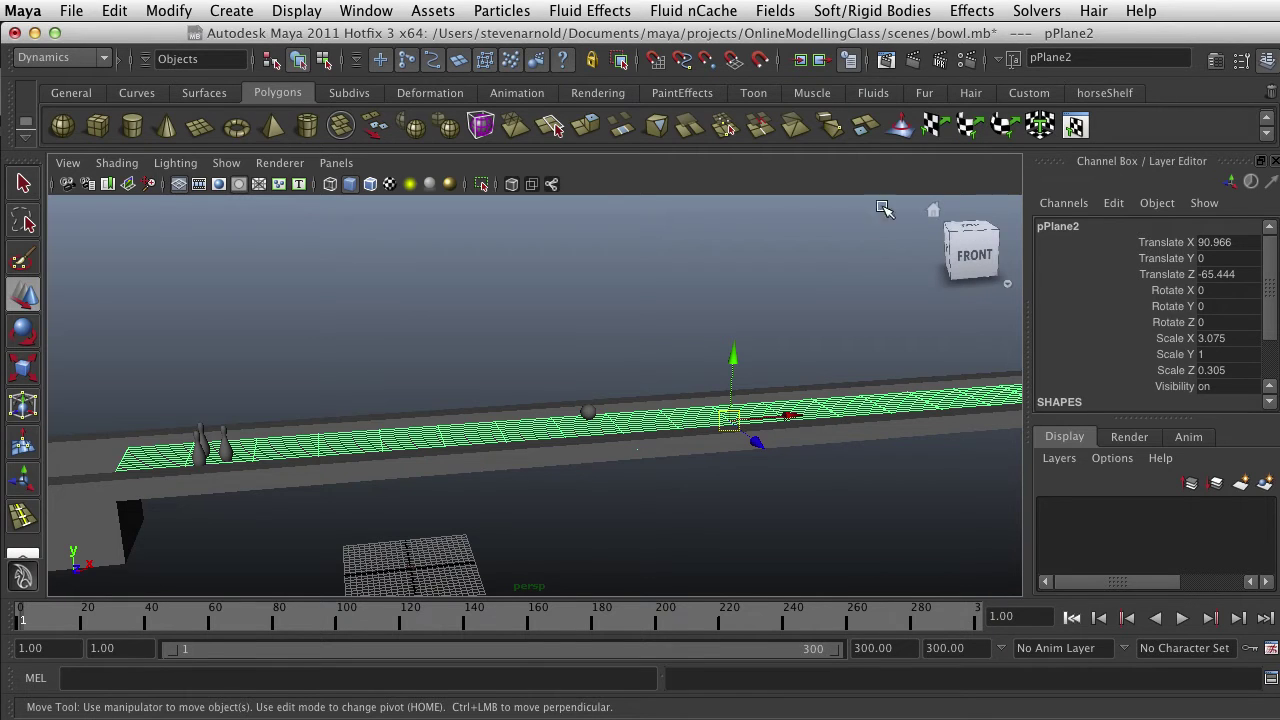
- Tear off the Soft/Rigid Bodies menu into a floating window and reselect the lane plane
left_click(838, 12)
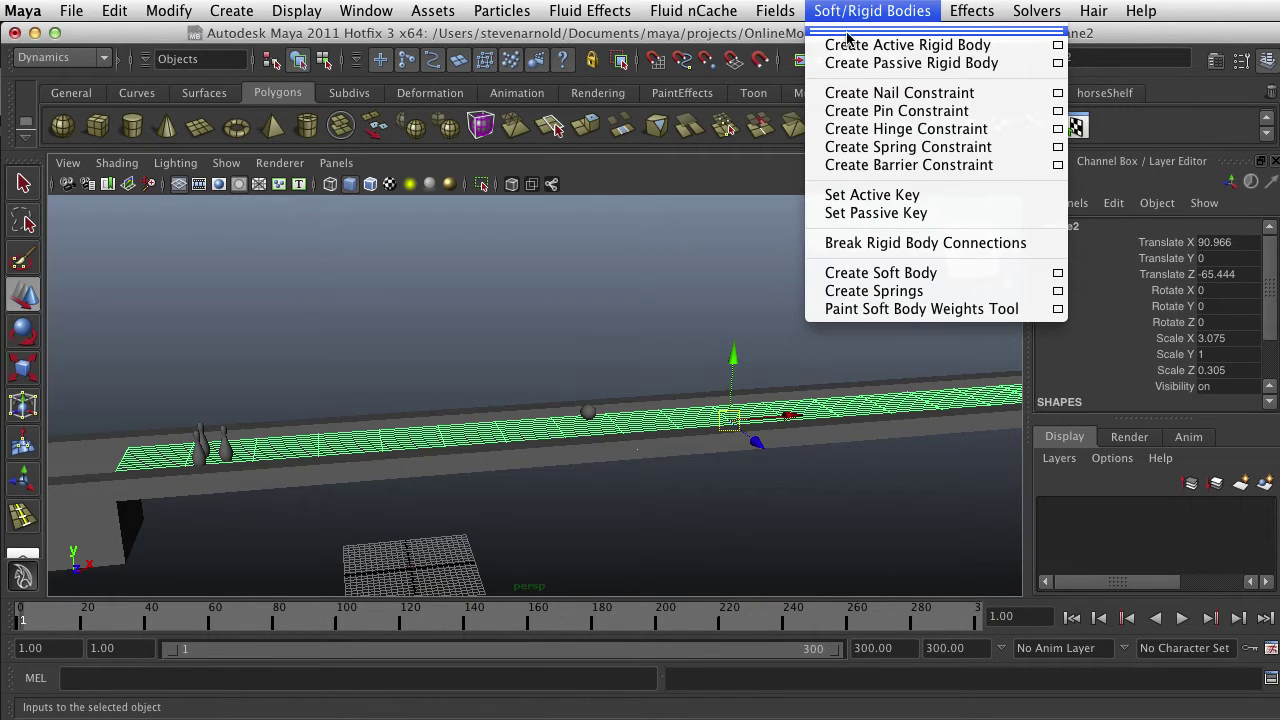
left_click(846, 32)
left_click_drag(900, 40, 1009, 172)
left_click(620, 486)
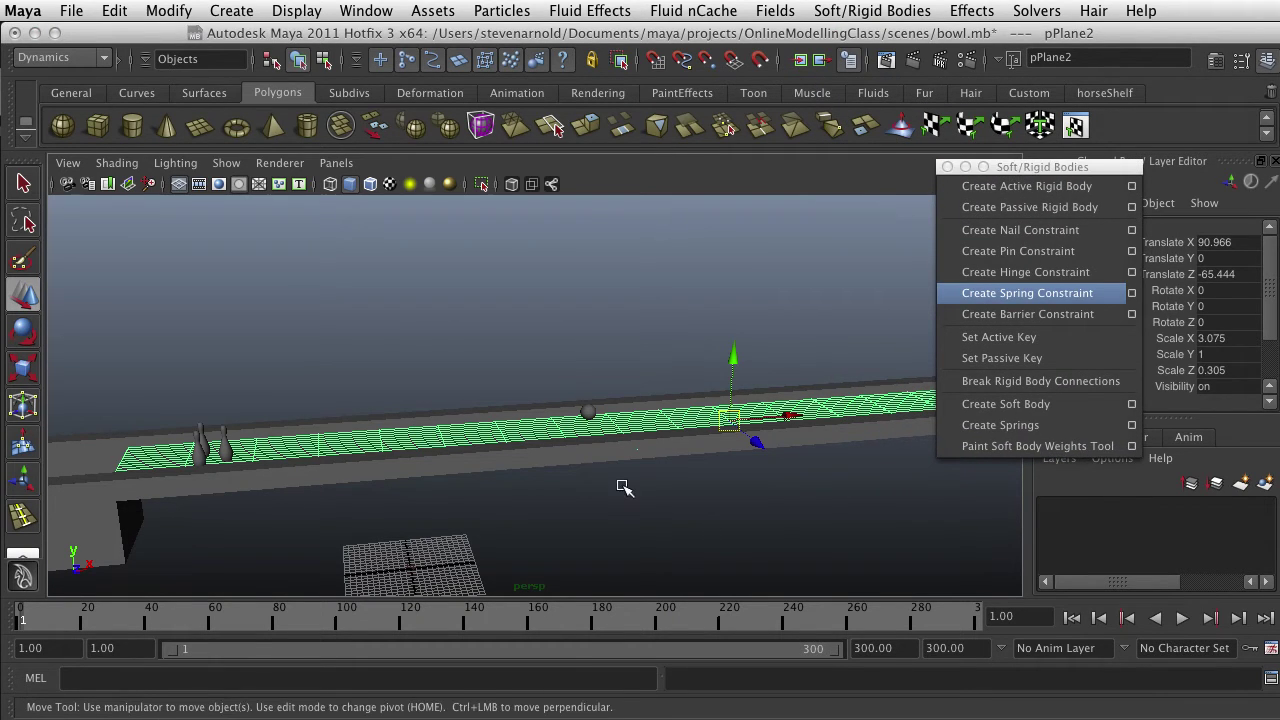
left_click(520, 430)
- Make pPlane2, pCube5, pCube6 and pCube7 passive rigid bodies
left_click(501, 453)
left_click(490, 432, "shift")
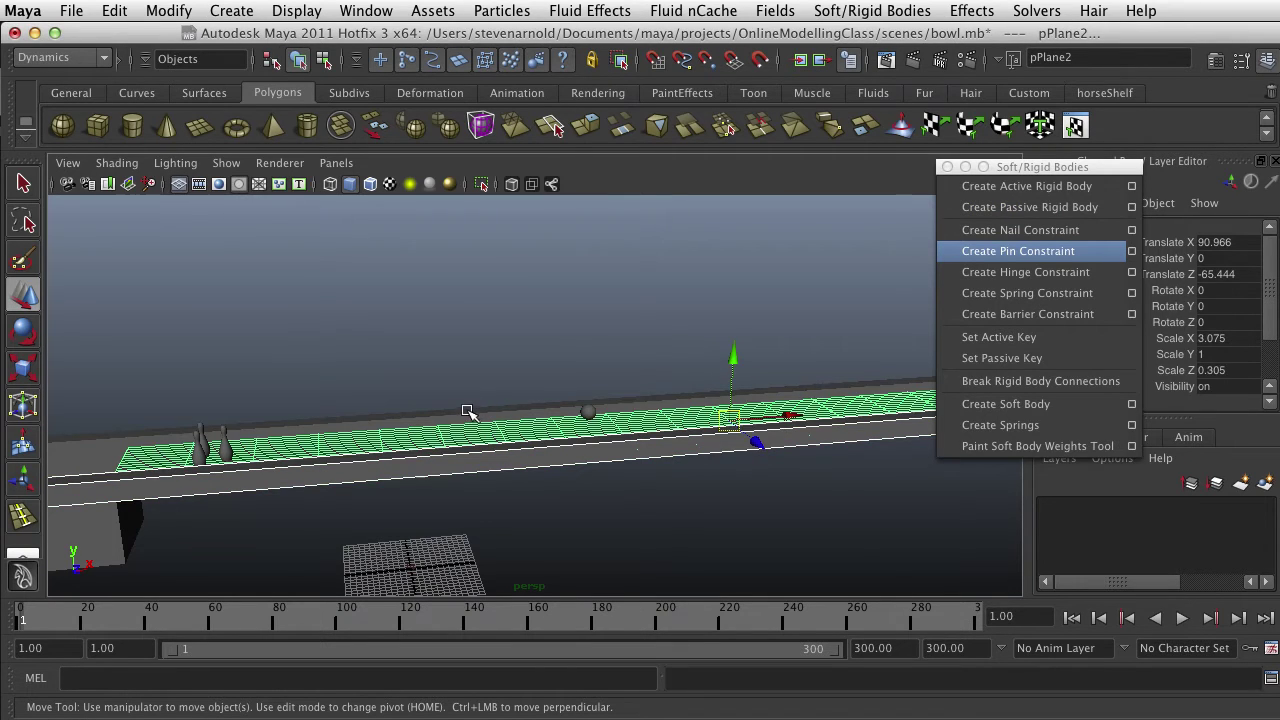
left_click(372, 480)
left_click(112, 530)
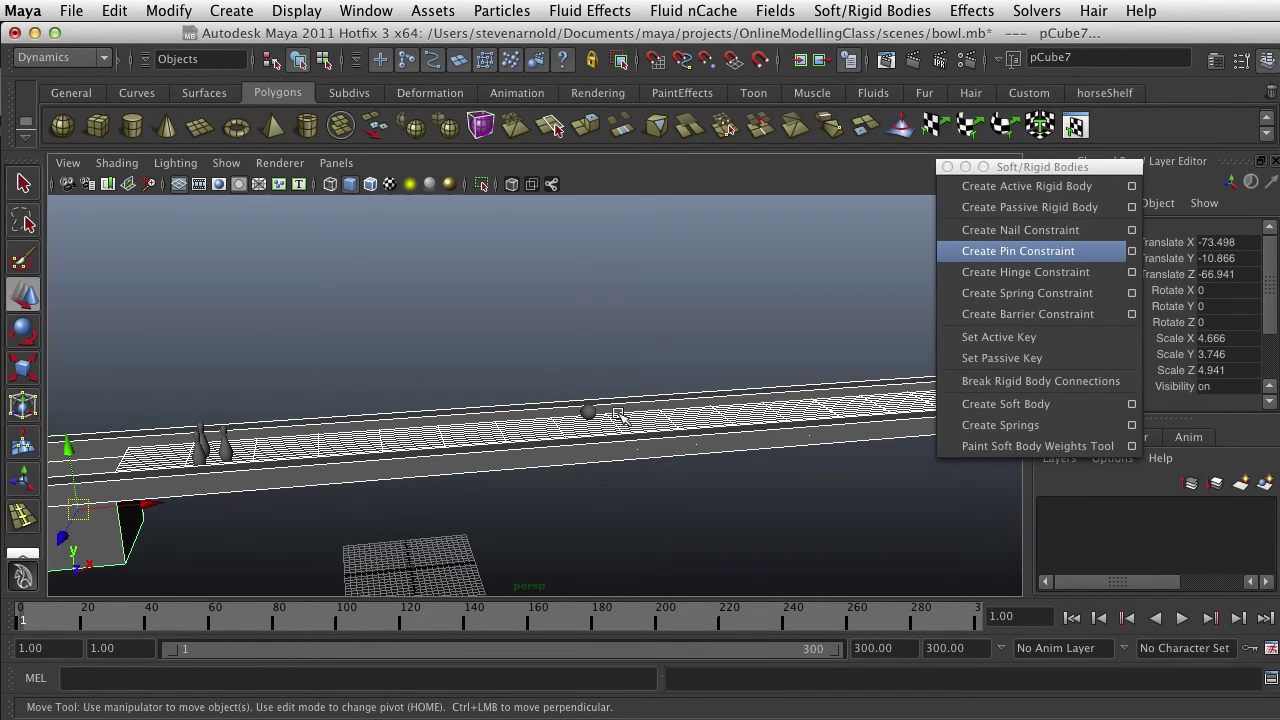
left_click(1052, 212)
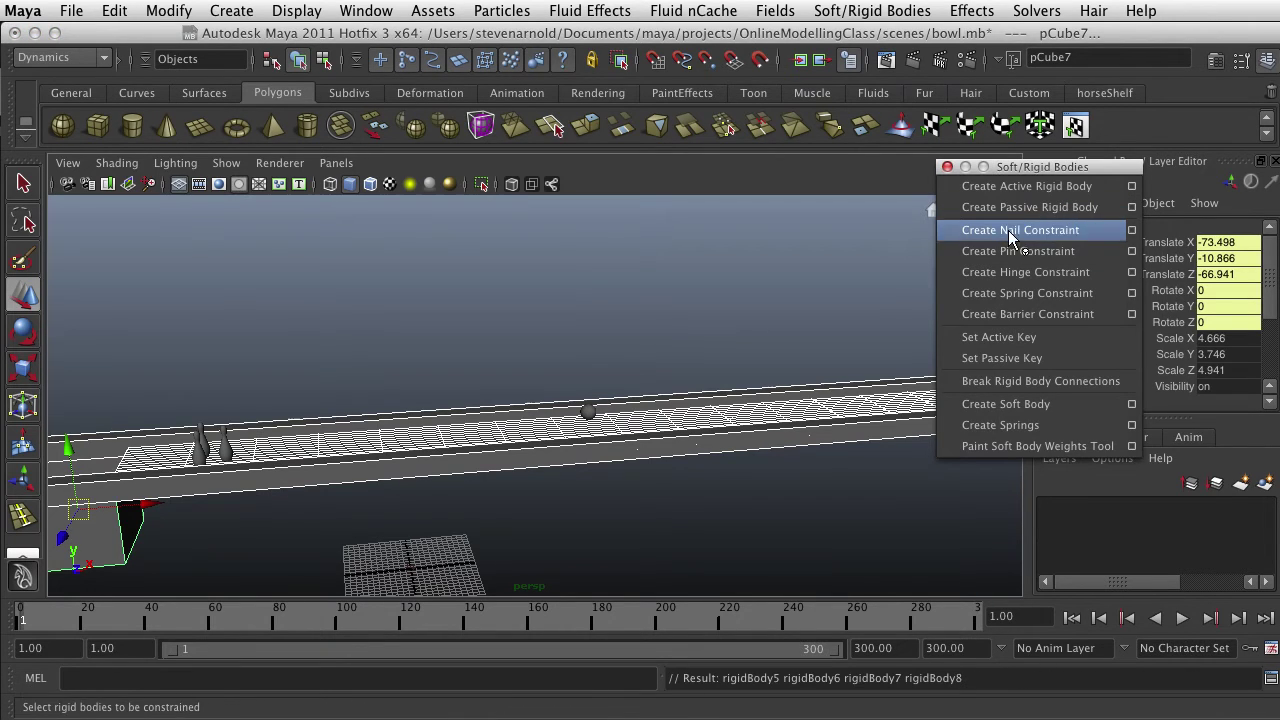
- Select the ball alone and raise it to Translate Y 27.812
left_click(773, 320)
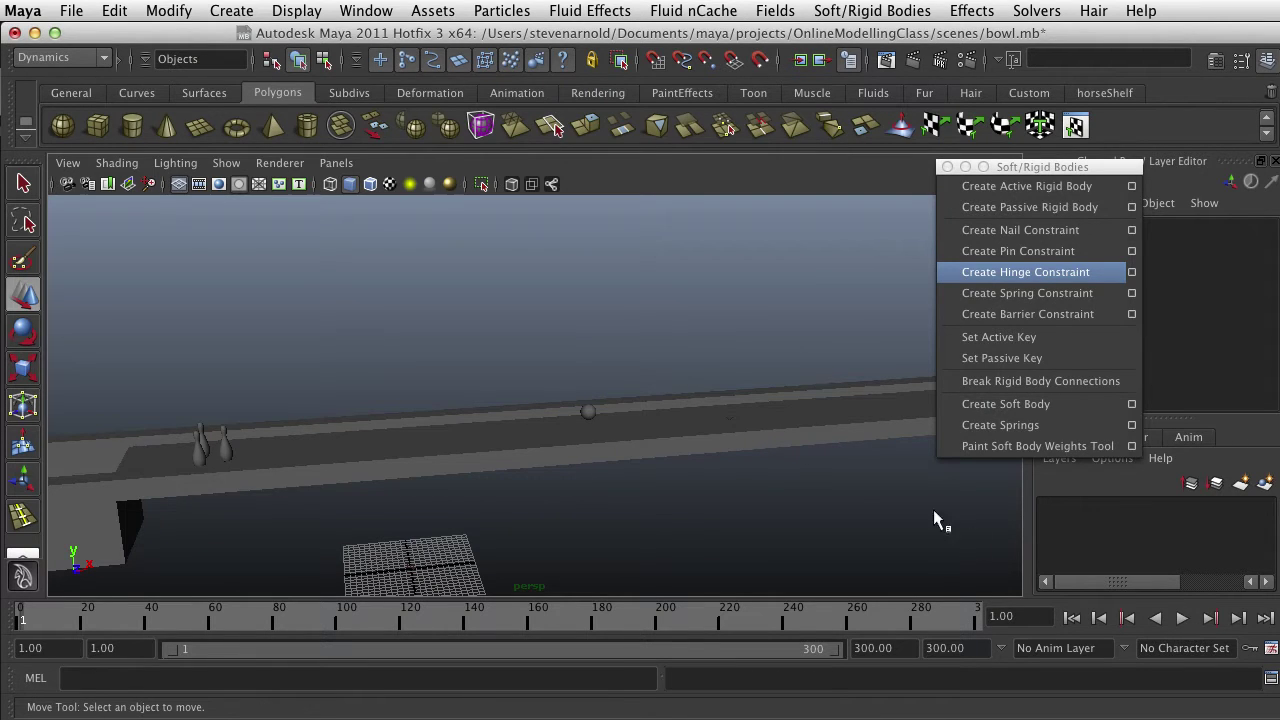
left_click(589, 411)
left_click_drag(591, 345, 591, 270)
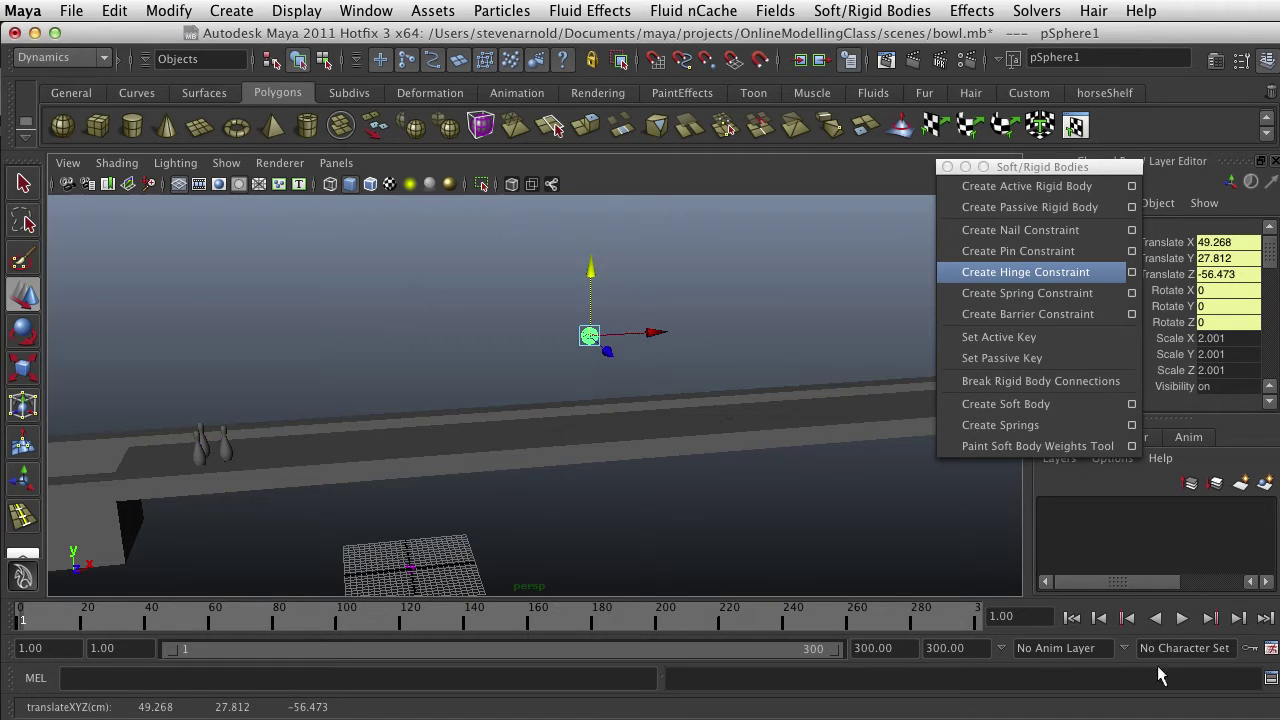
- Play, rewind and replay to frame 188, watching the ball drop onto the lane
left_click(1182, 618)
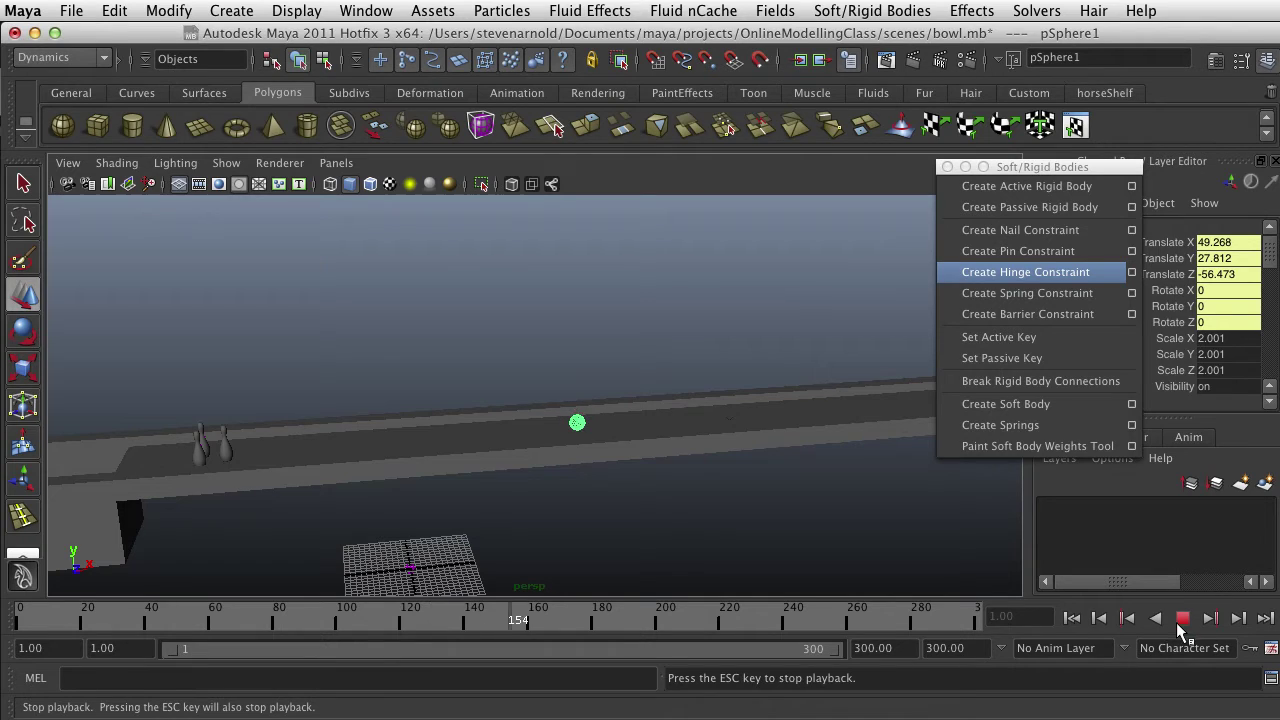
left_click(1181, 618)
left_click(1071, 618)
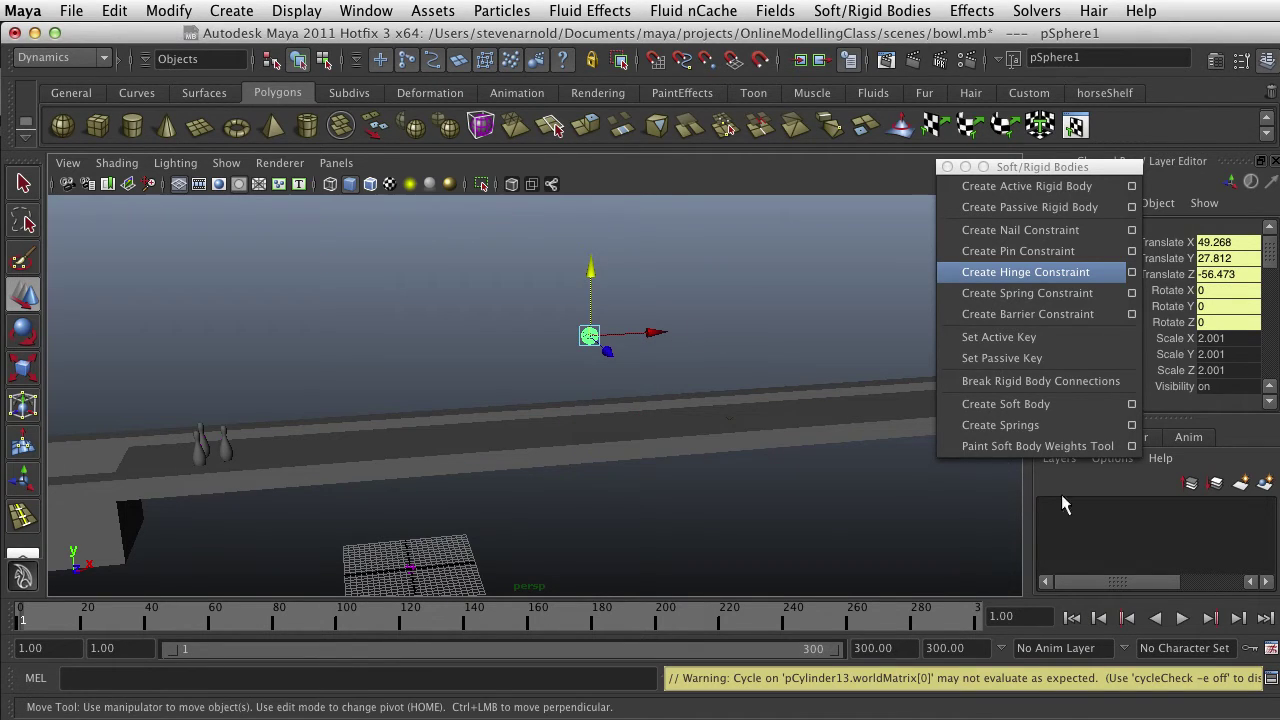
left_click(1181, 618)
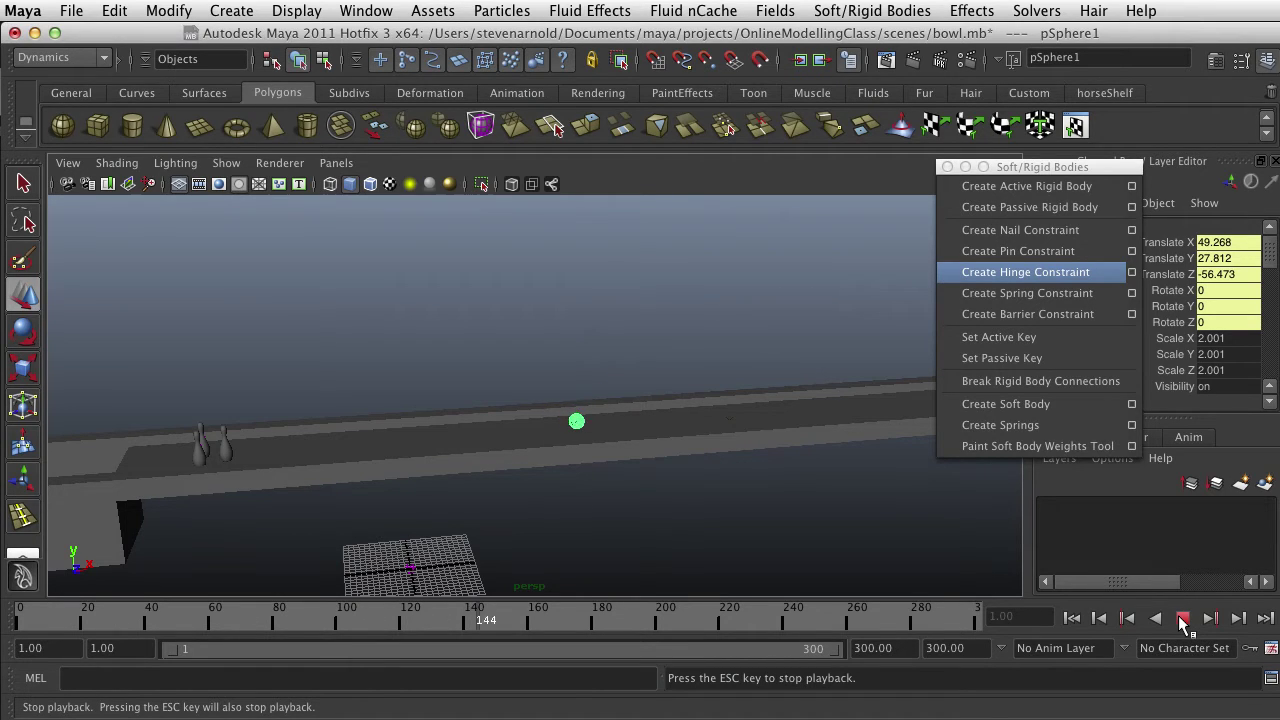
left_click(1181, 618)
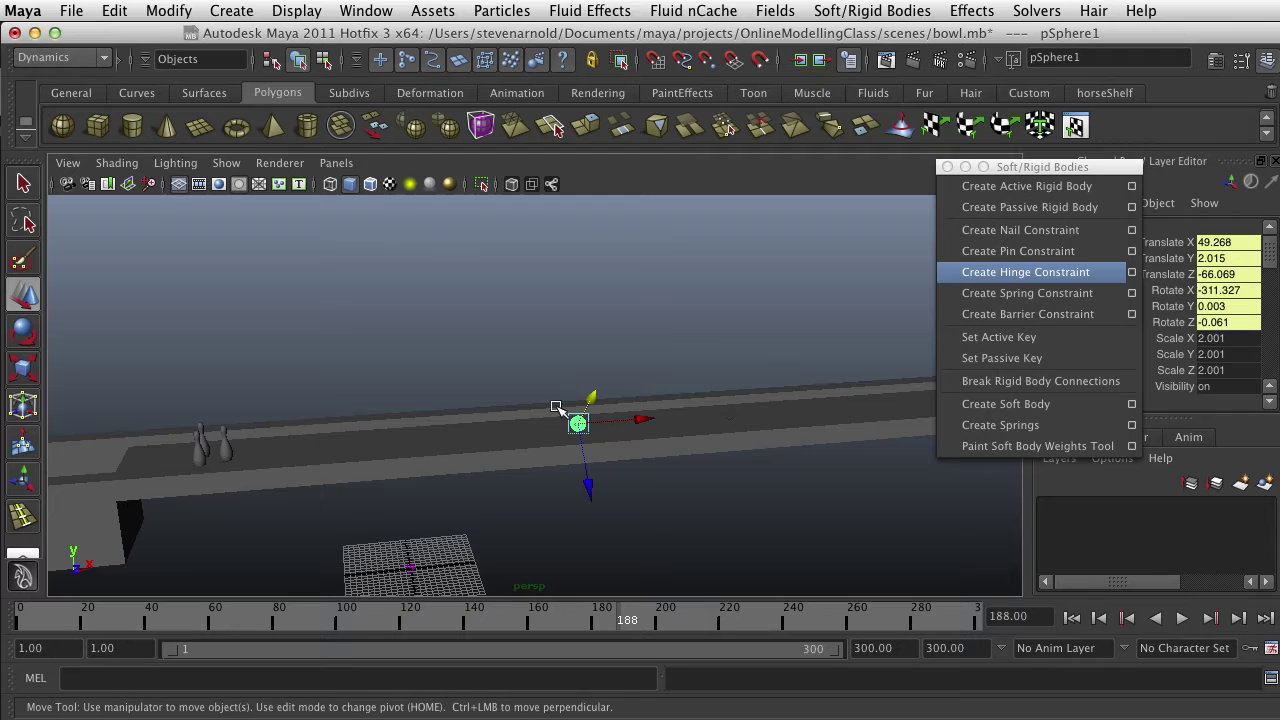
left_click_drag(519, 447, 630, 438, "alt")
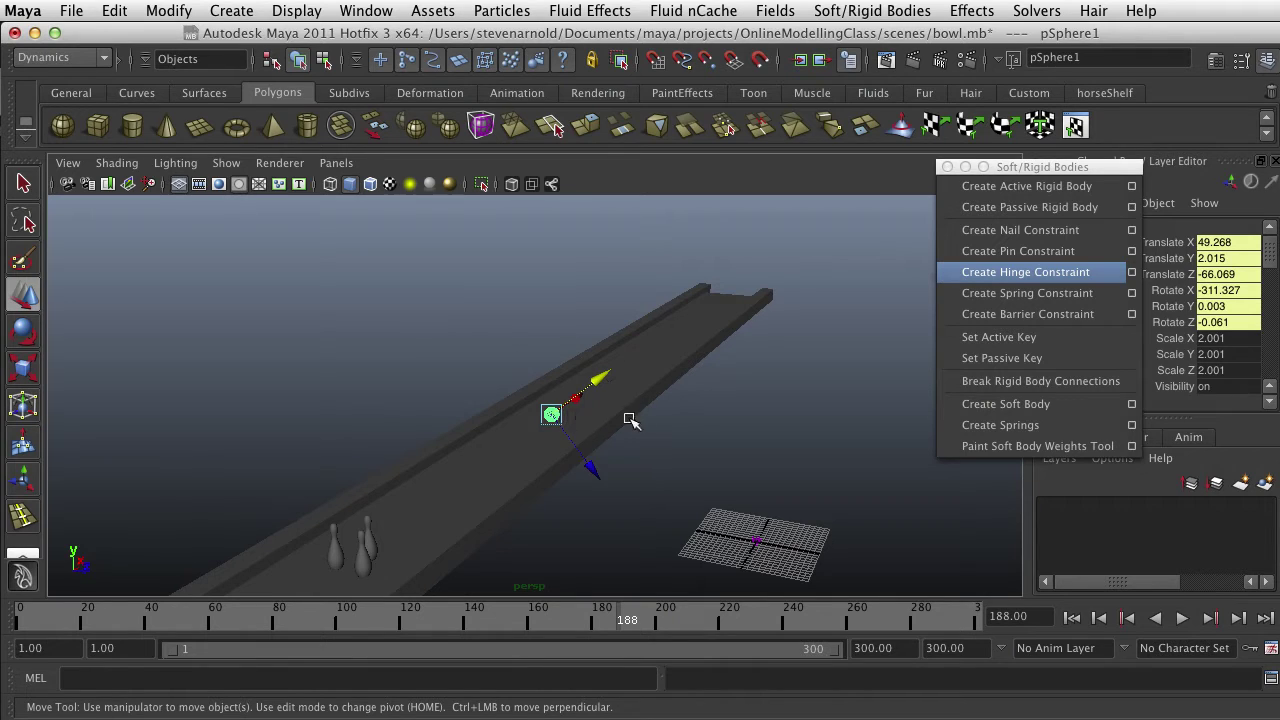
left_click_drag(668, 428, 574, 434, "alt")
- Show the lane plane's rigidBody6 settings in the Attribute Editor
left_click(740, 374)
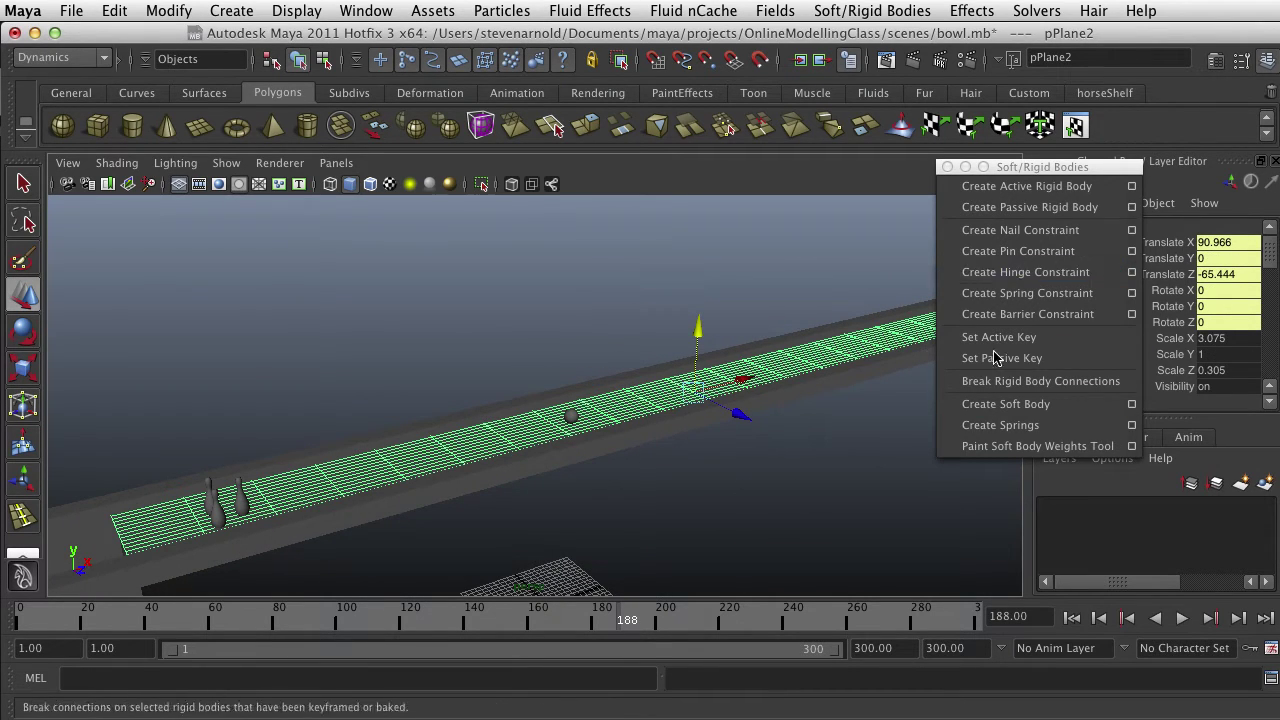
left_click_drag(1060, 166, 950, 475)
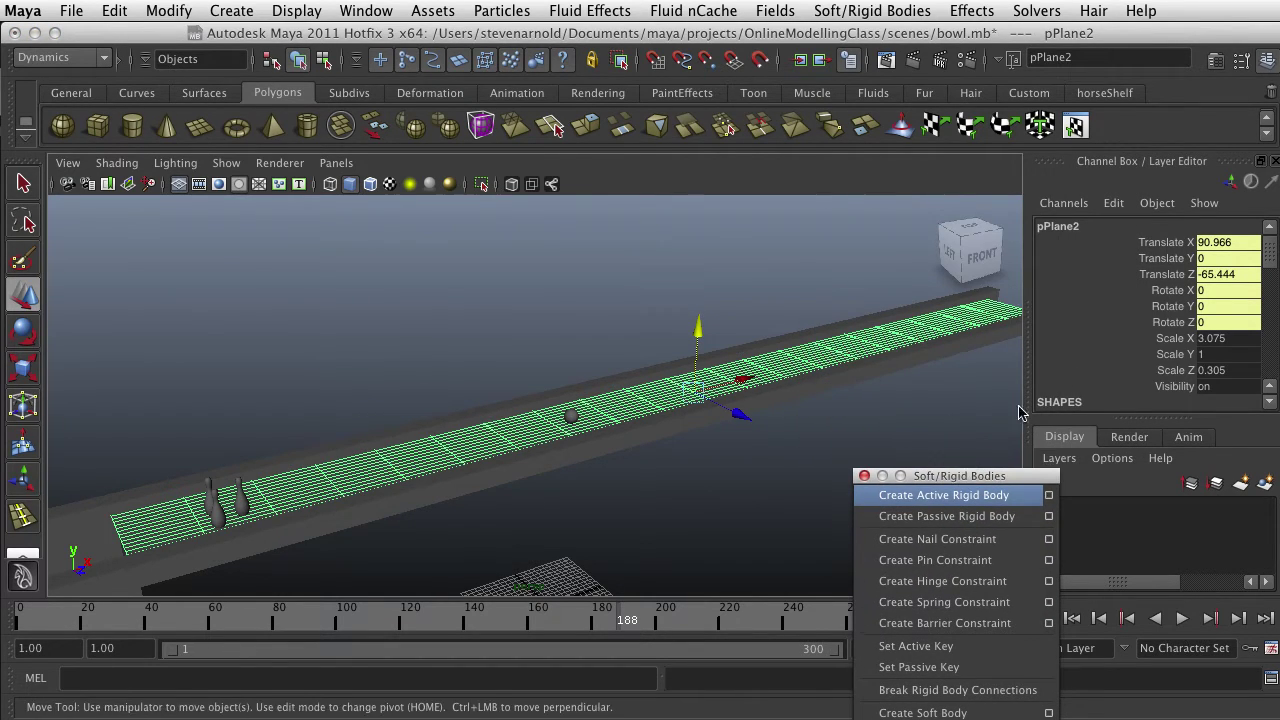
left_click(1216, 60)
left_click(677, 466)
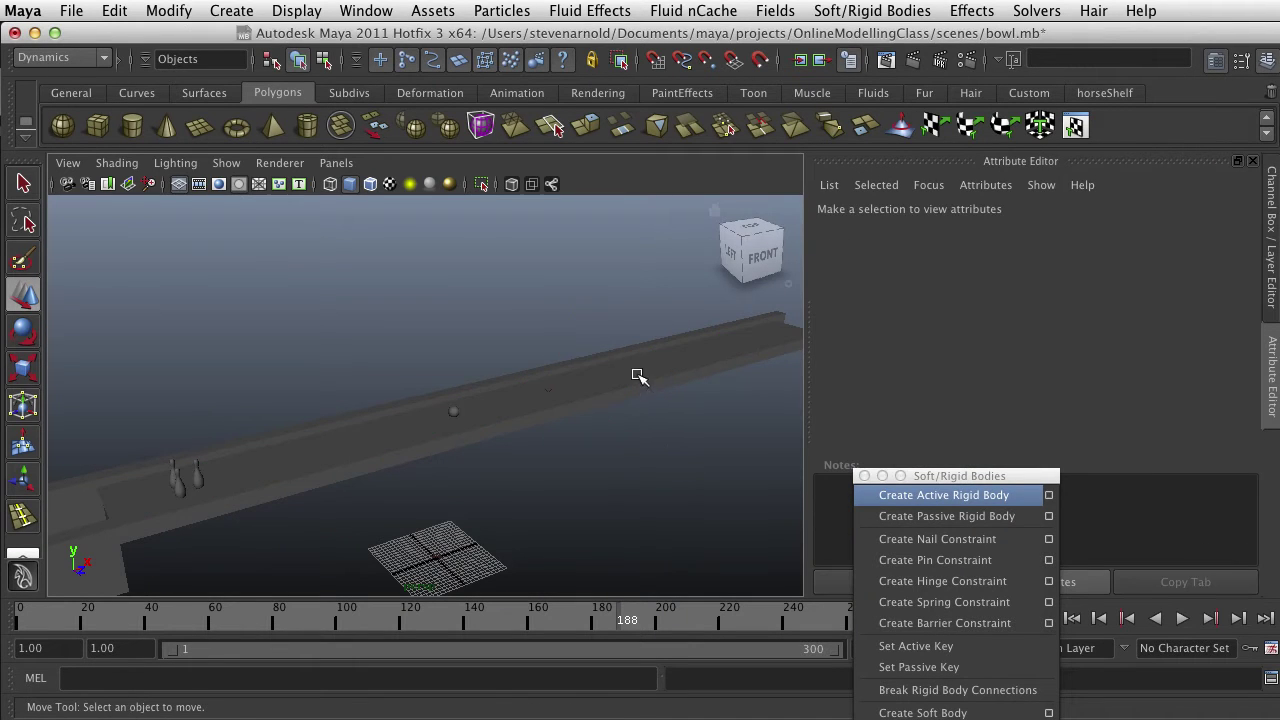
left_click(626, 363)
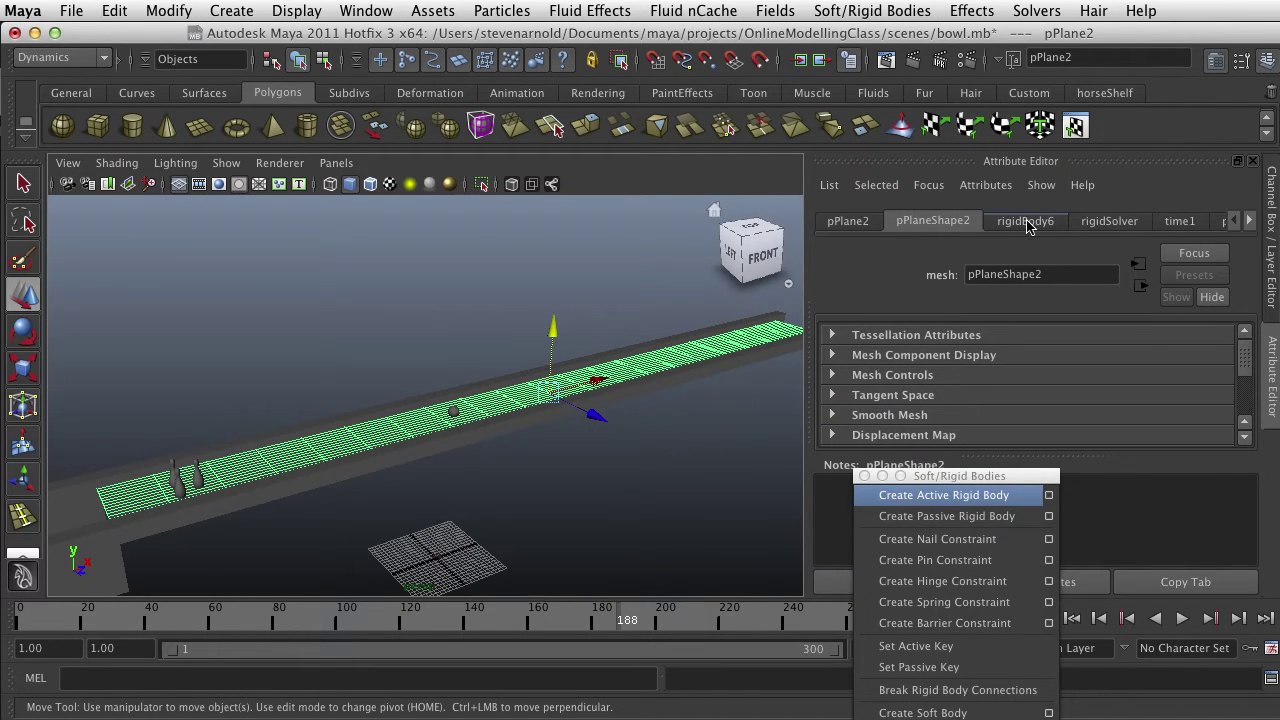
left_click(1027, 224)
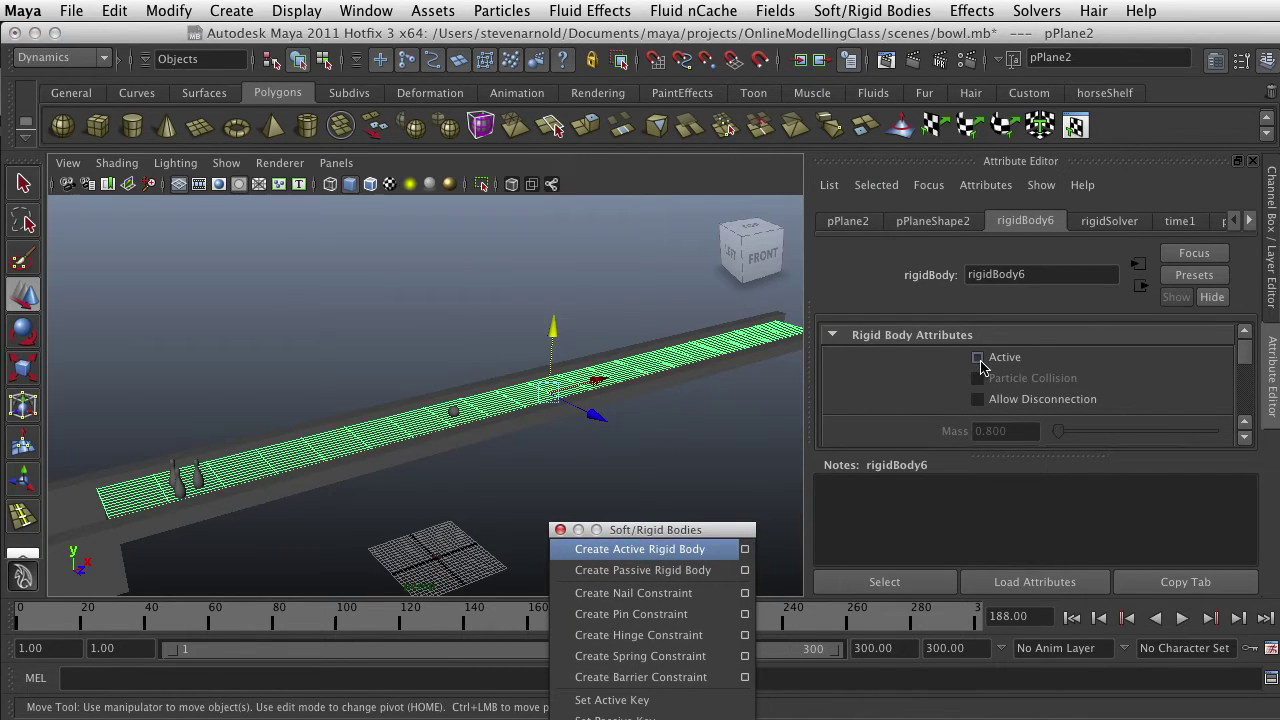
- Review the plane's rigid-body attributes, then select the ball to load rigidBody1 (mass 5)
scroll(979, 386, "down", 5)
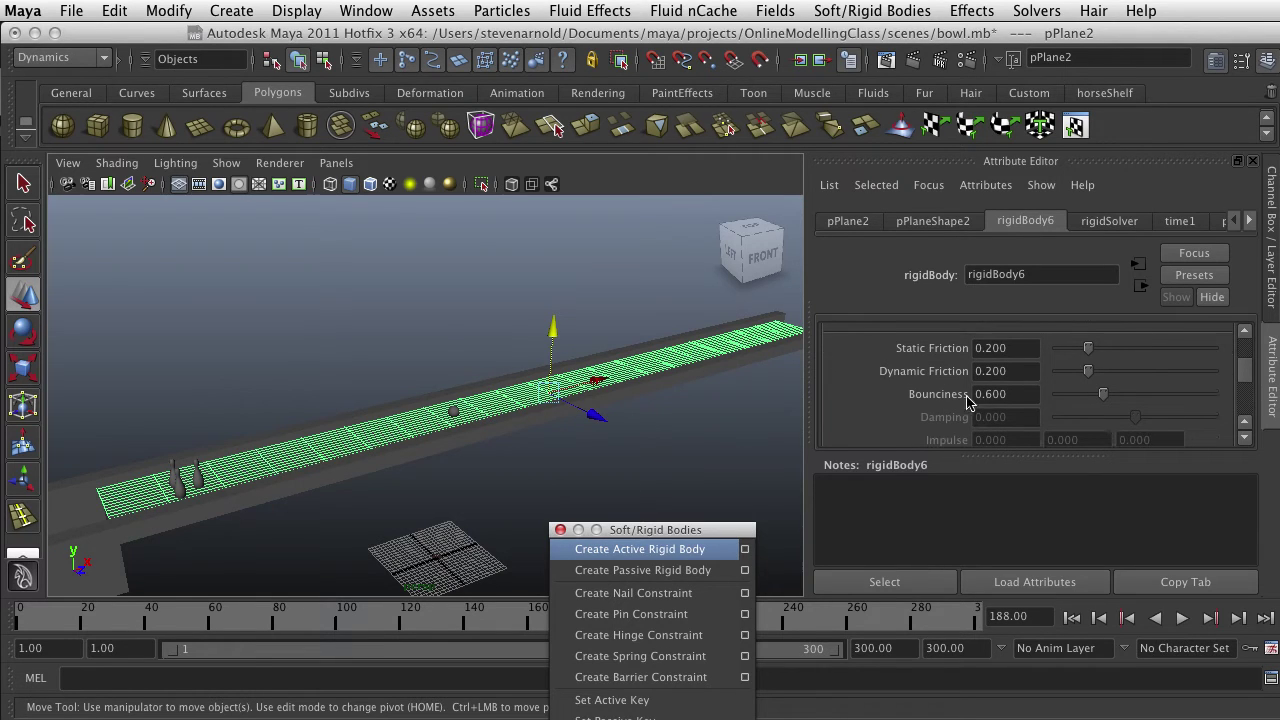
scroll(1012, 402, "down", 6)
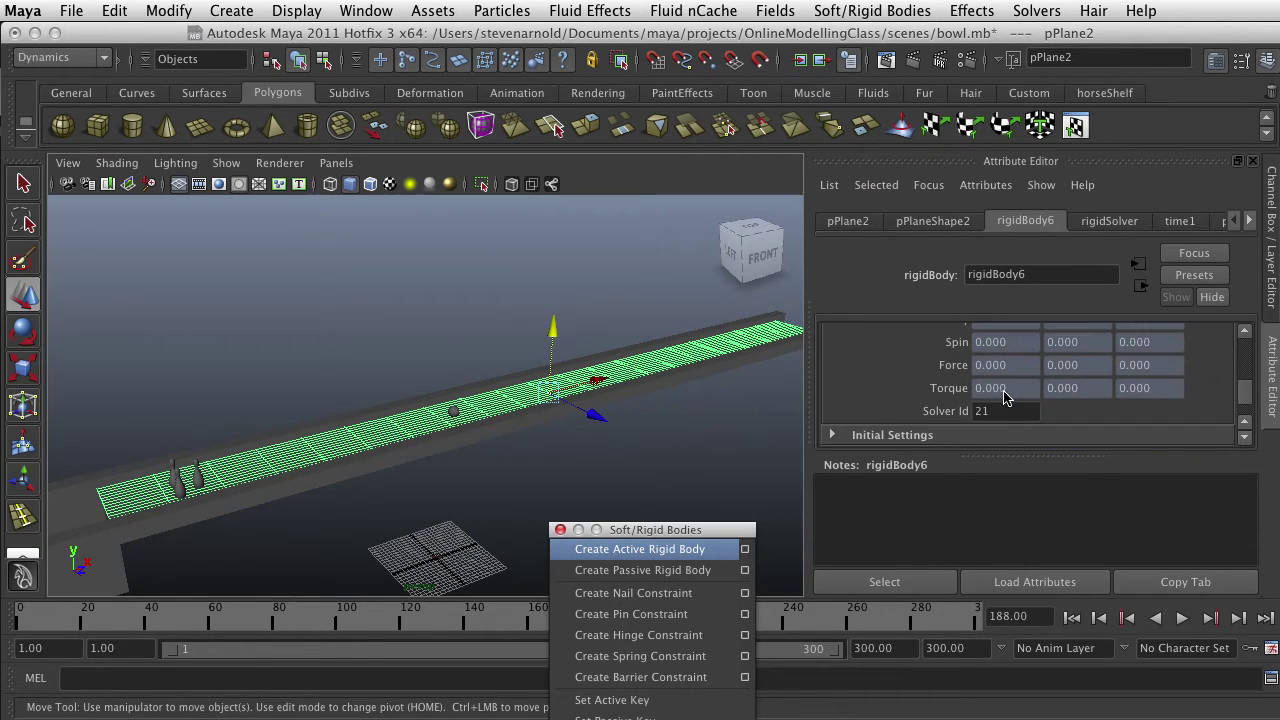
scroll(1006, 397, "up", 10)
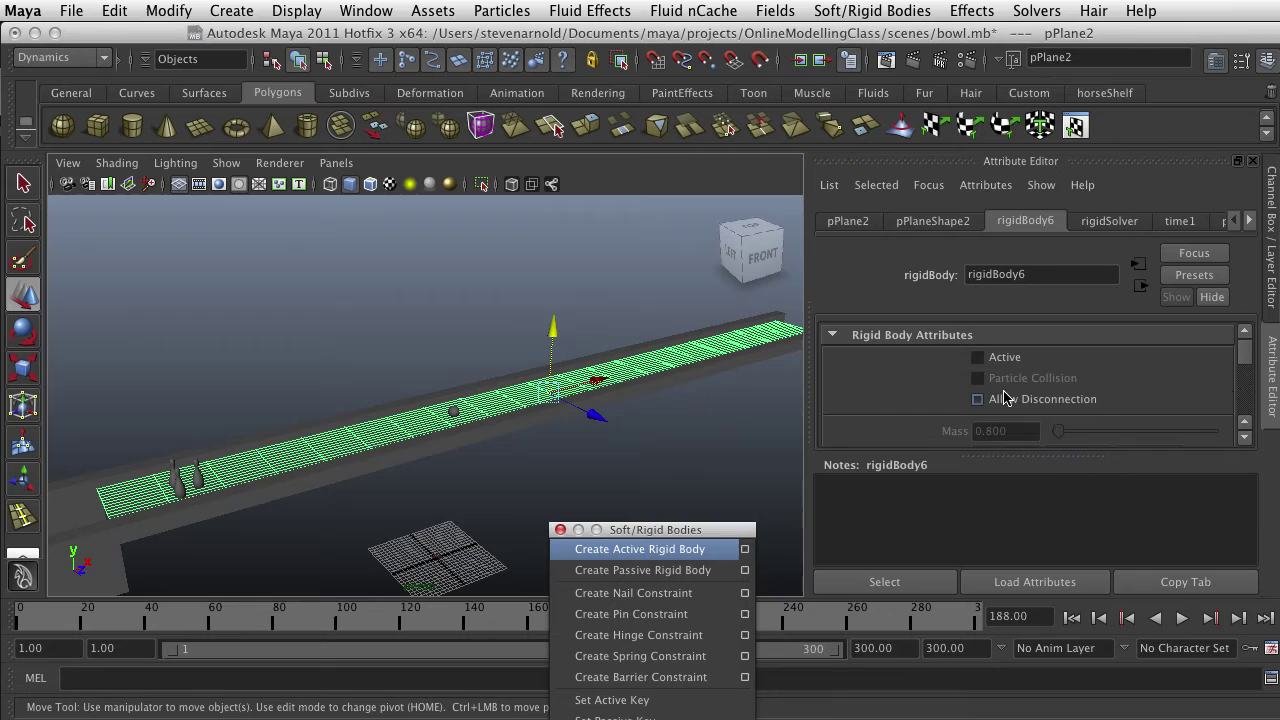
left_click(703, 438)
left_click(455, 410)
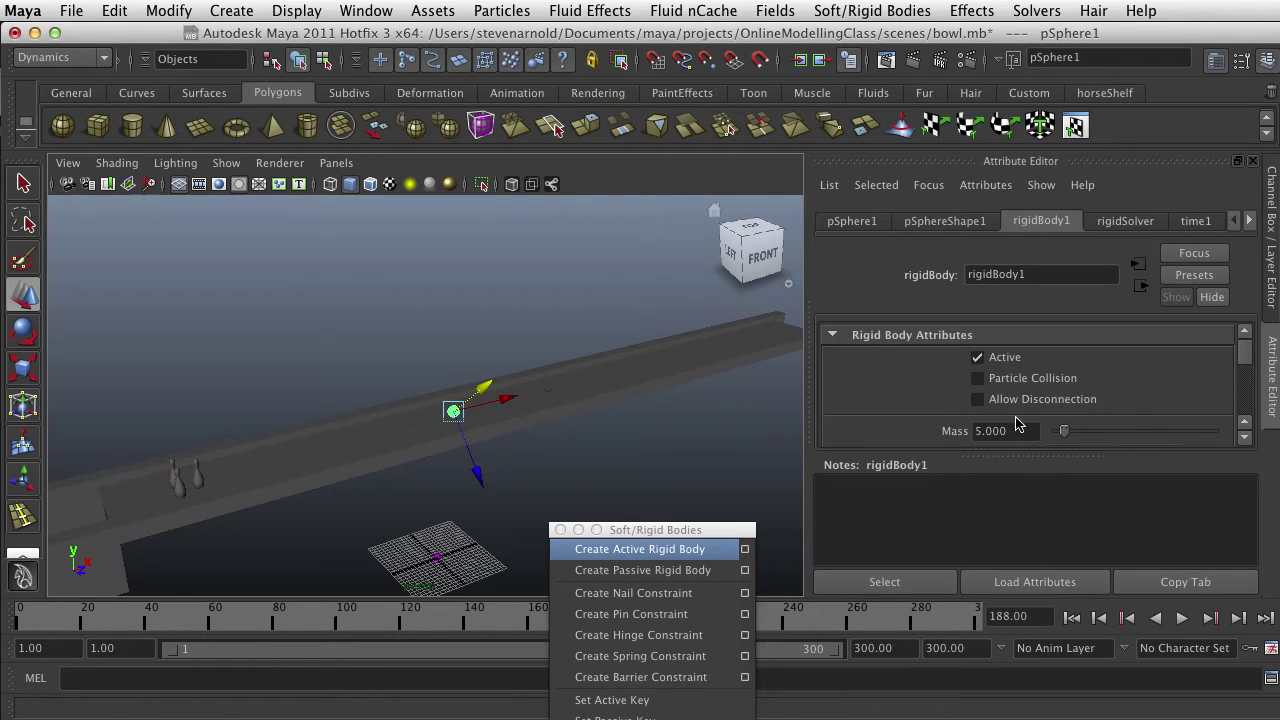
- Expand rigidBody1's Initial Settings, rewind to frame 1, and enter -5 for Initial Velocity X
scroll(1017, 399, "down", 2)
scroll(1016, 398, "down", 1)
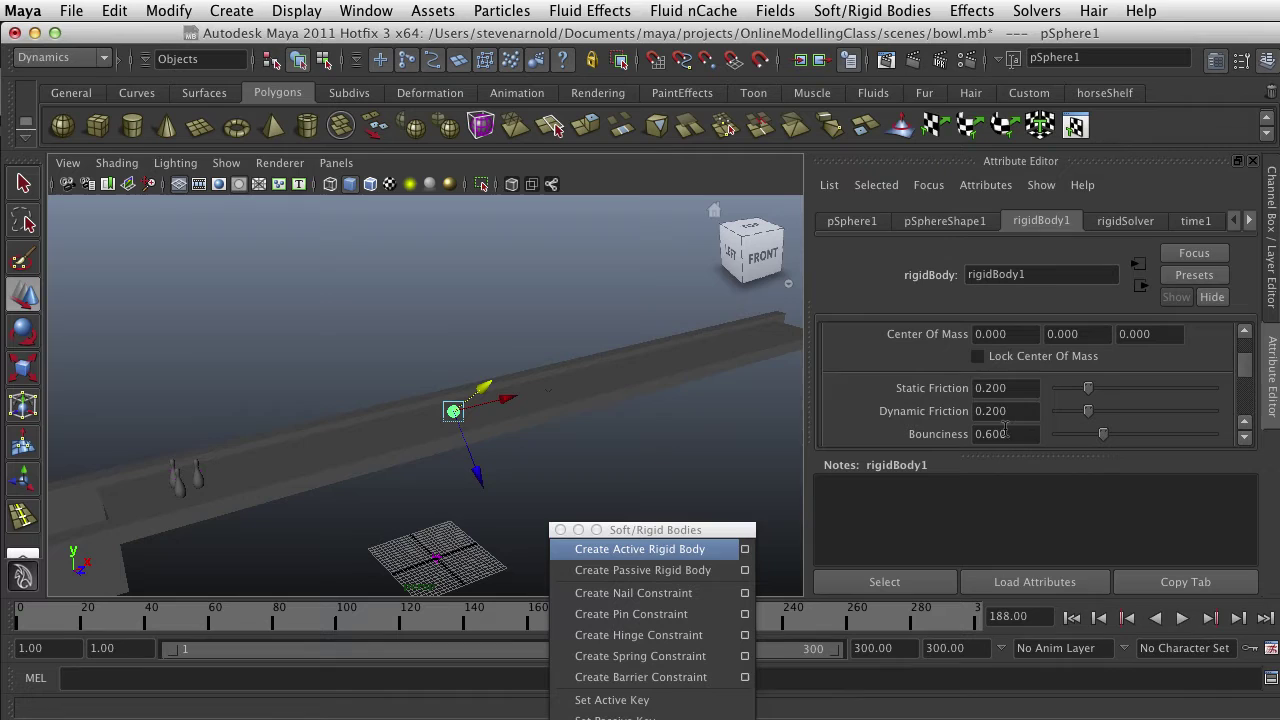
scroll(1018, 430, "down", 1)
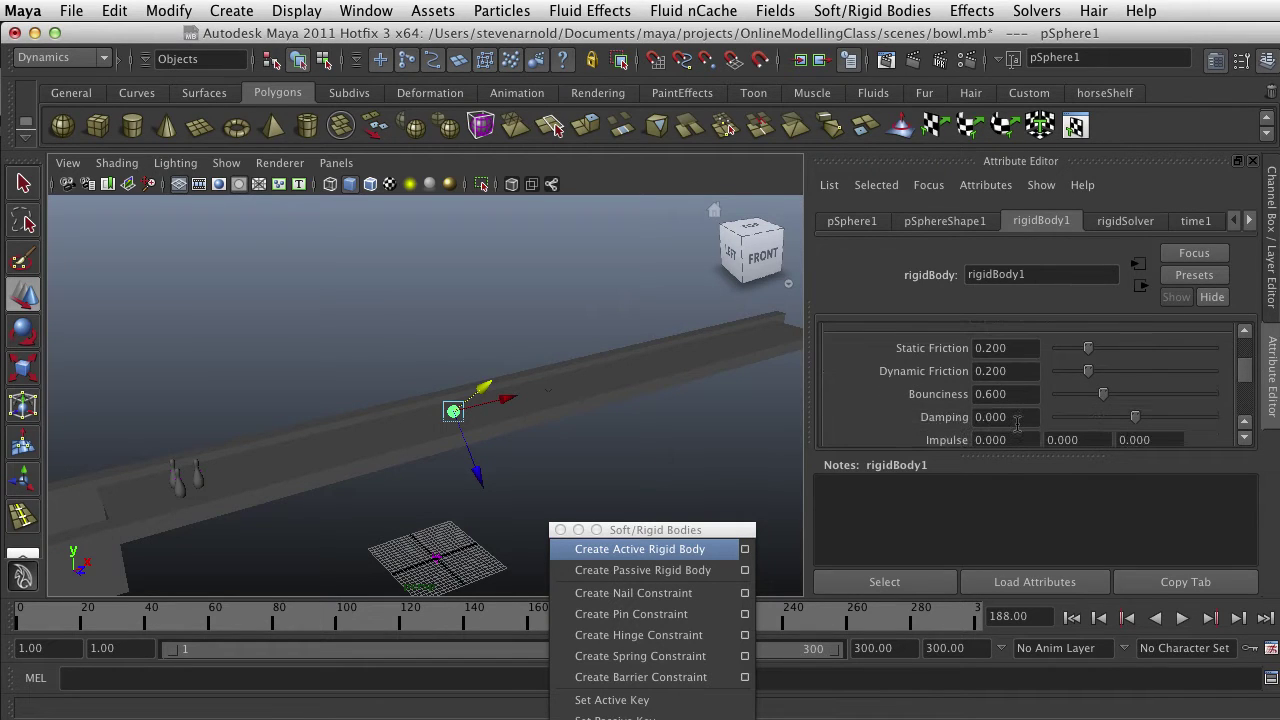
scroll(1030, 415, "down", 6)
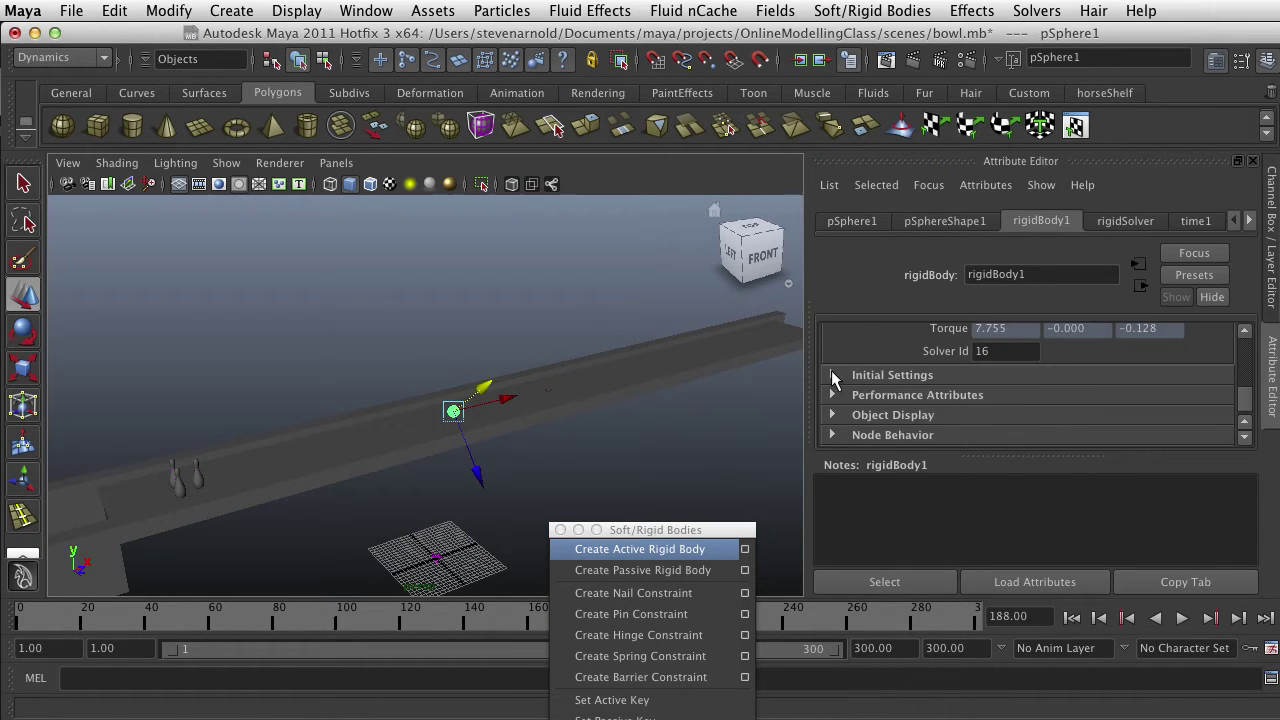
left_click(833, 376)
key("alt+shift+v")
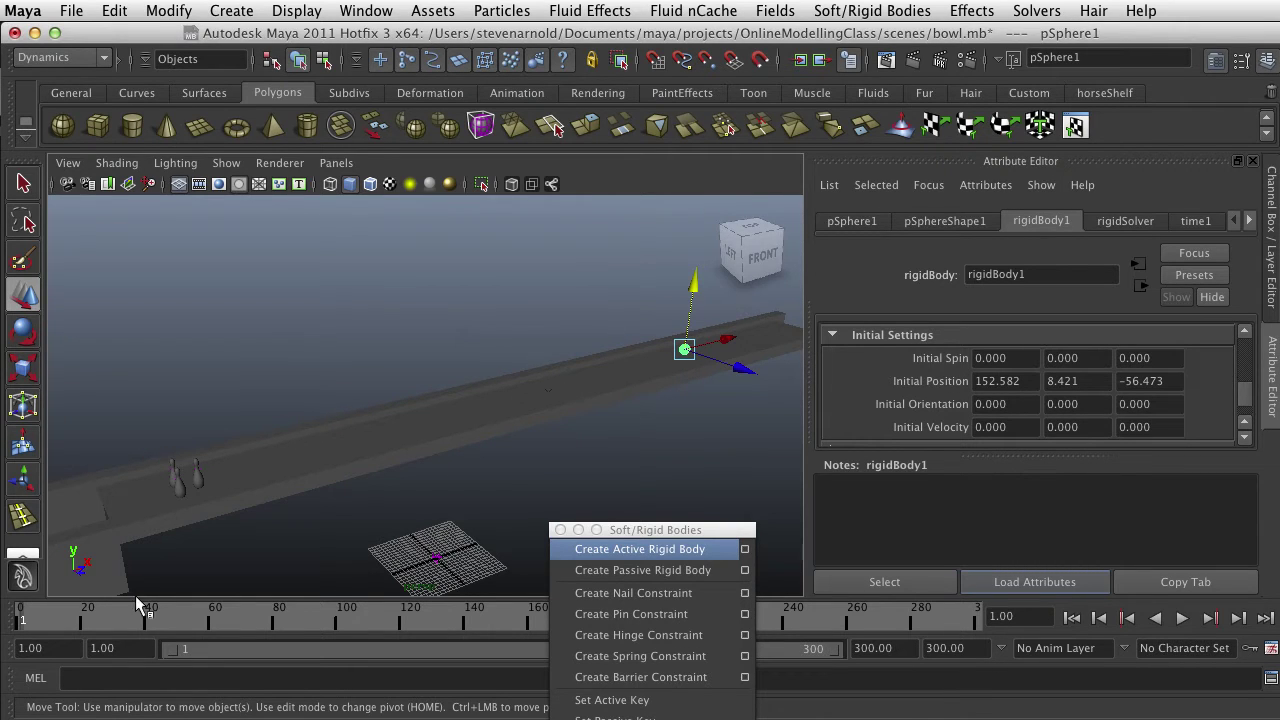
mouse_move(499, 478)
left_mouse_down("alt")
mouse_move(503, 523)
mouse_move(443, 489)
mouse_move(537, 480)
mouse_move(486, 491)
left_mouse_up("alt")
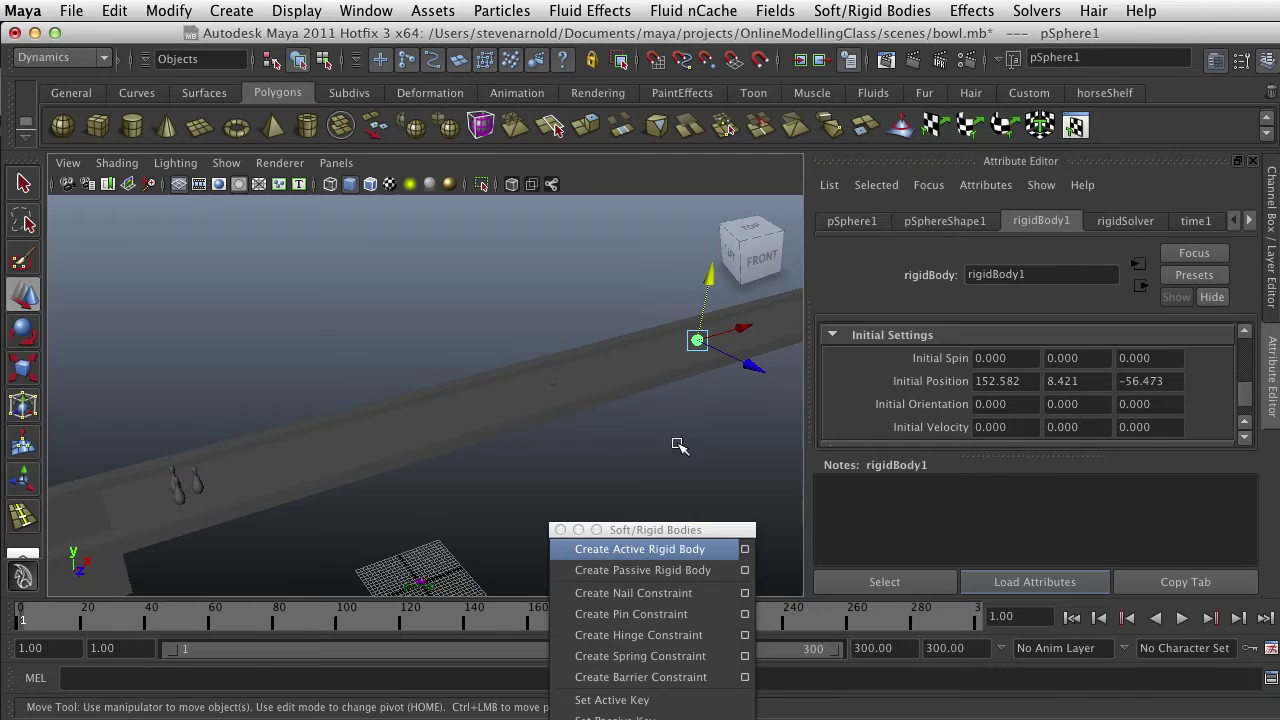
left_click_drag(1030, 427, 946, 428)
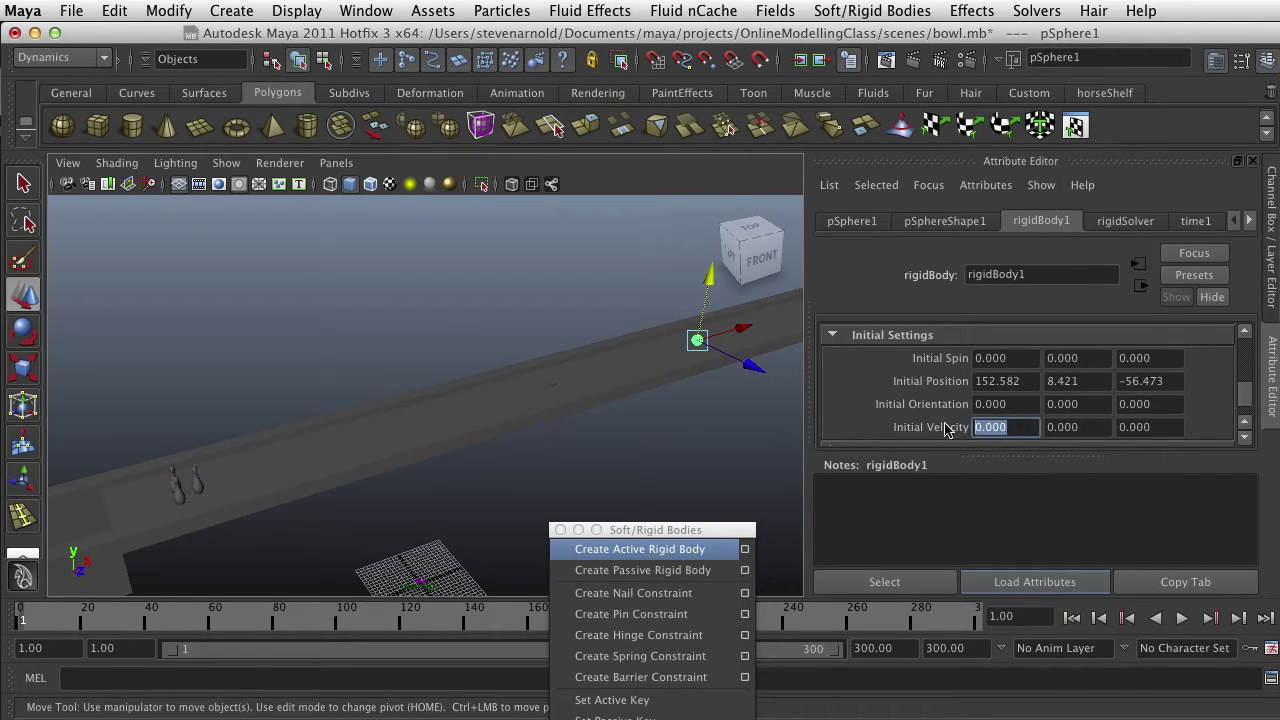
type("-5")
- Test-play the simulation, then change the ball's Initial Velocity X to 200
left_click(1181, 619)
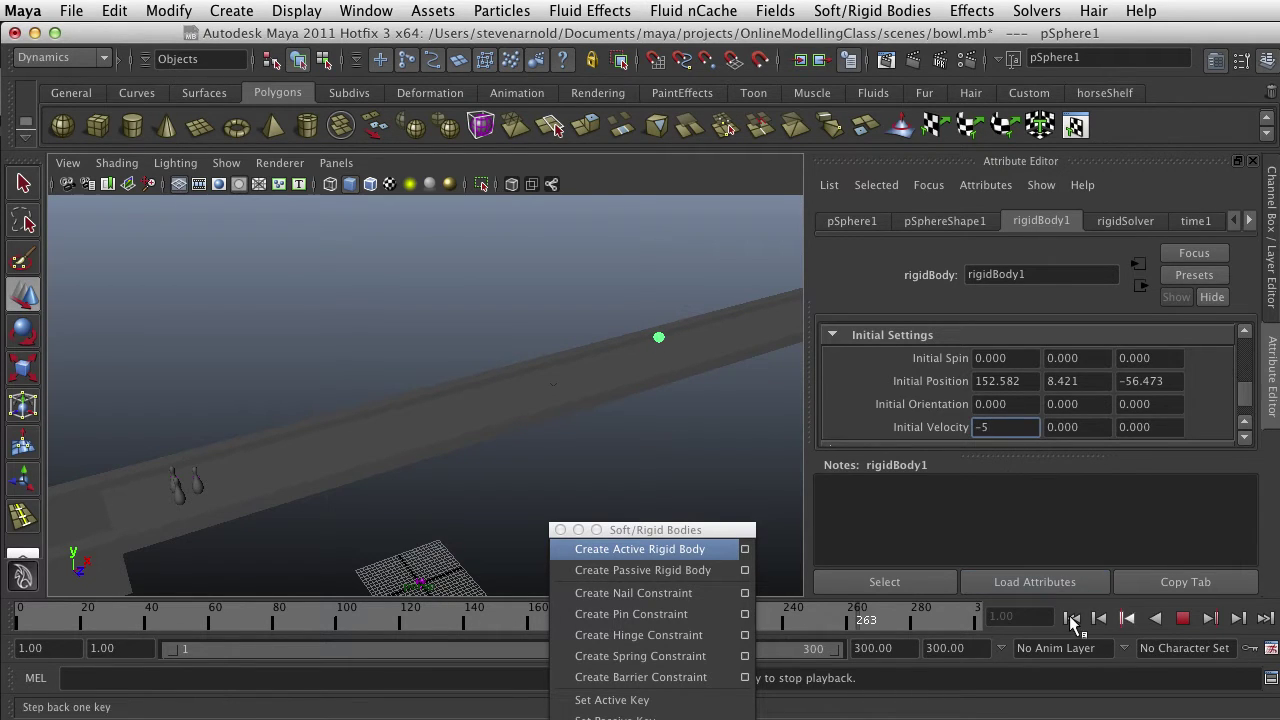
left_click(1170, 620)
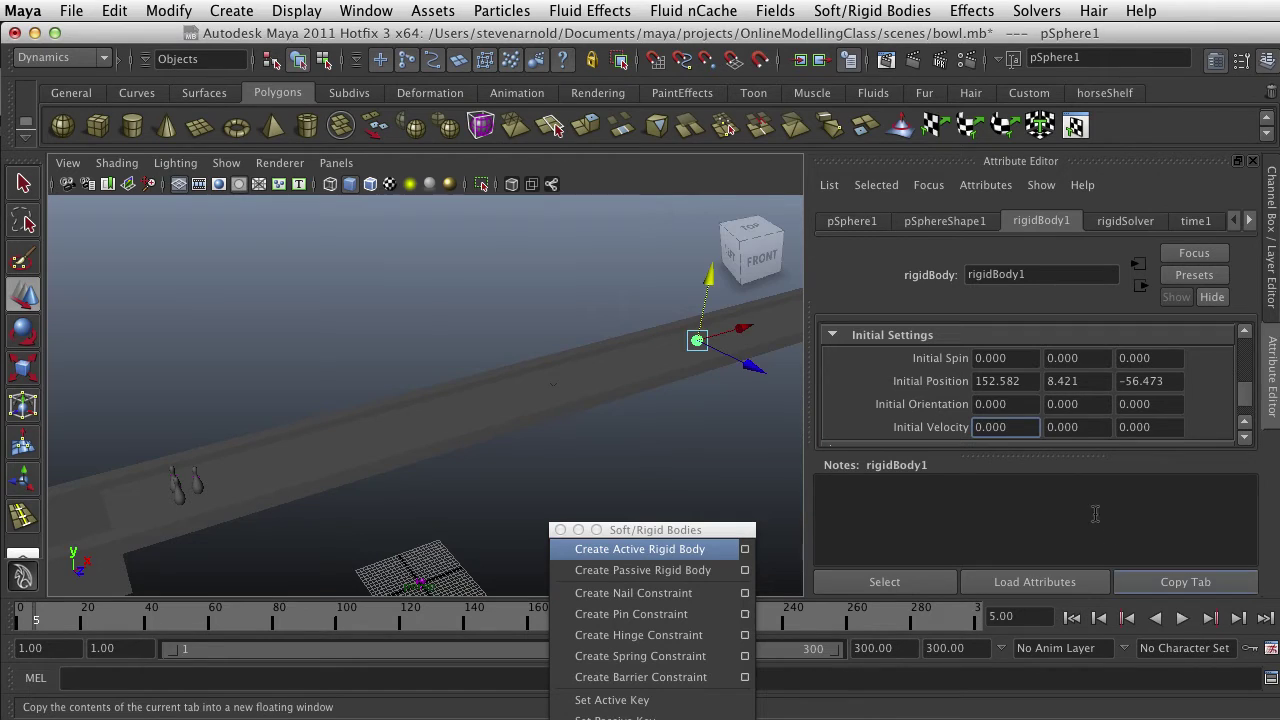
left_click(1050, 427)
left_click_drag(1019, 427, 902, 428)
type("200.000")
- Rewind to frame 1 and replay the simulation with the faster ball
left_click(1071, 618)
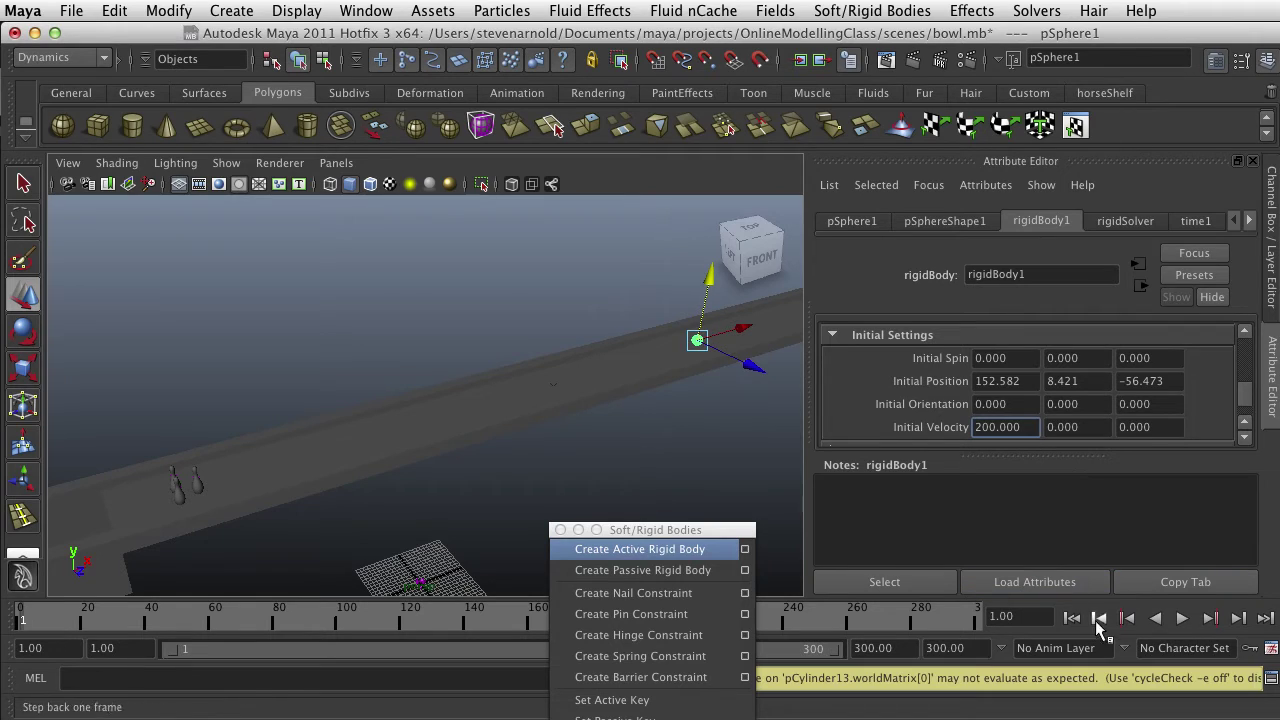
left_click(1182, 619)
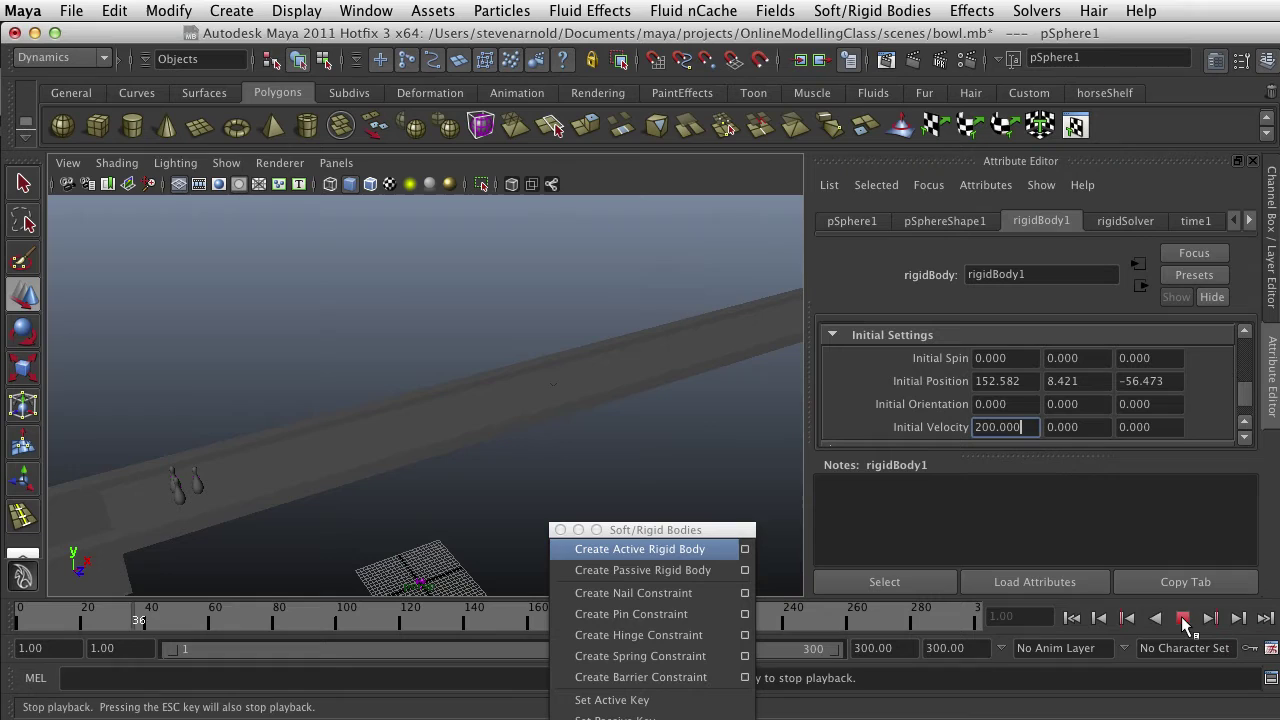
left_click(1183, 619)
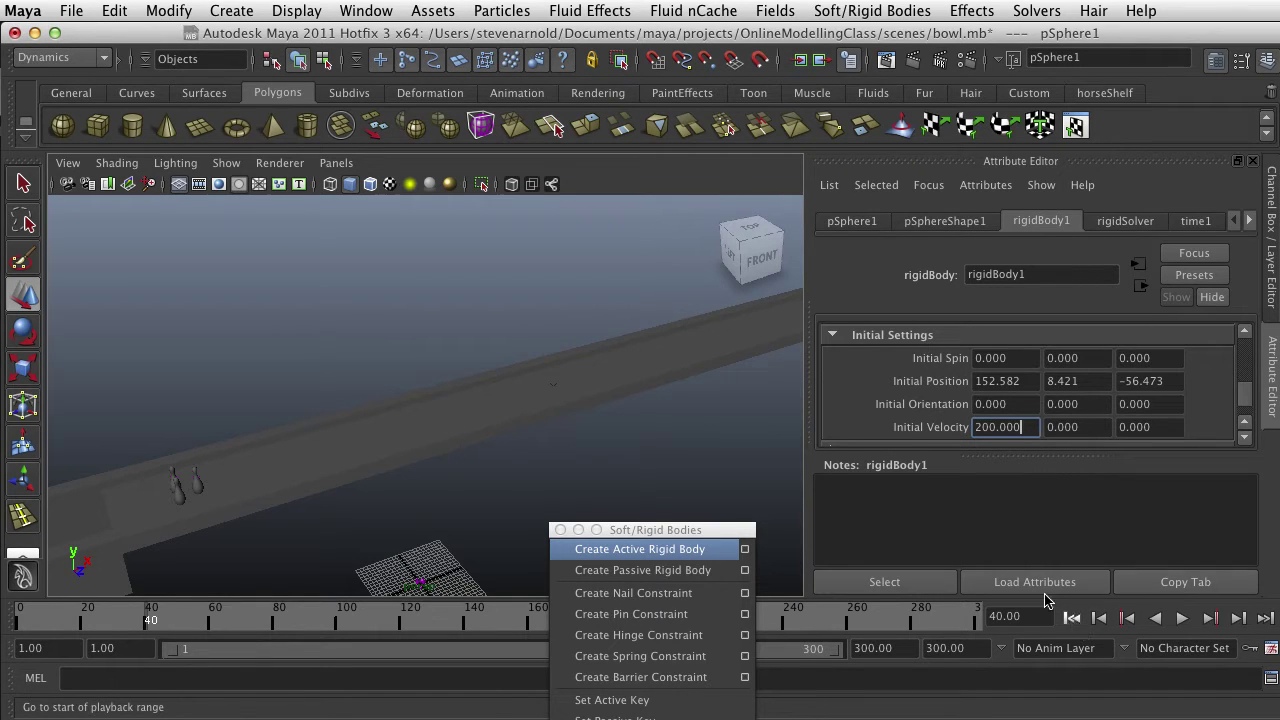
scroll(705, 414, "down", 3)
scroll(705, 414, "up", 2)
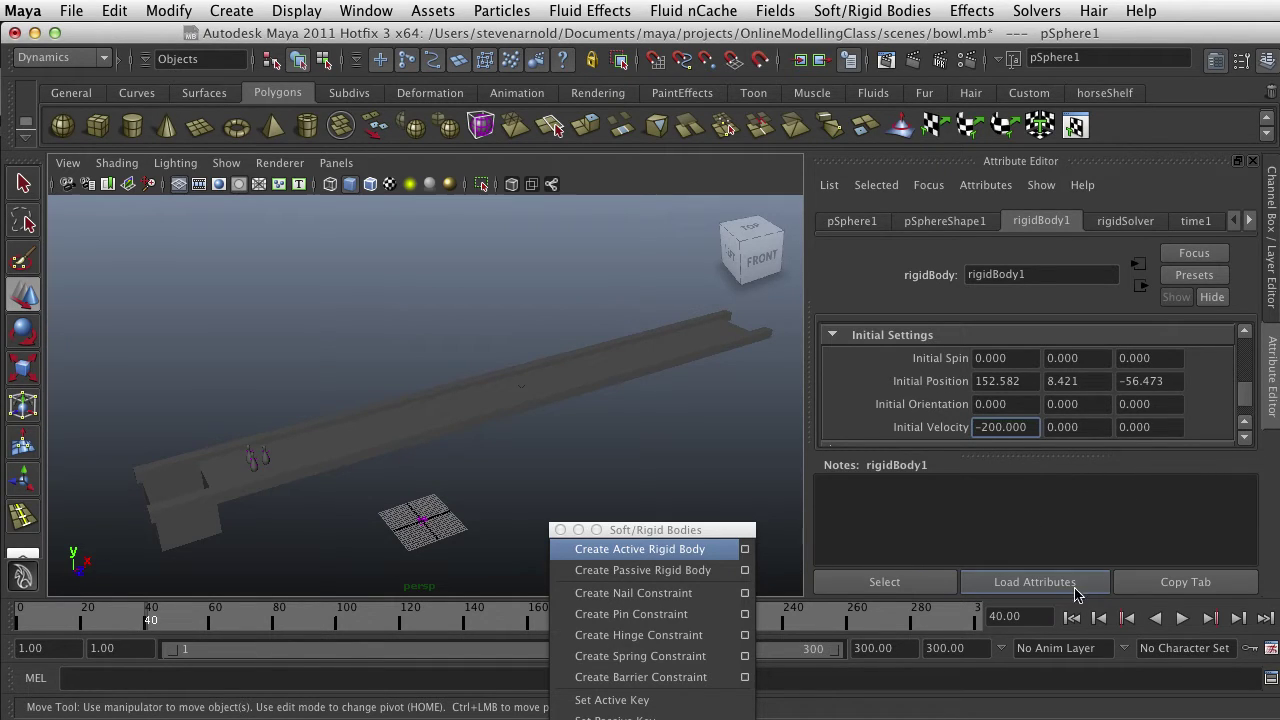
- Commit -200 as the ball's Initial Velocity X and replay from frame 1
left_click(1181, 618)
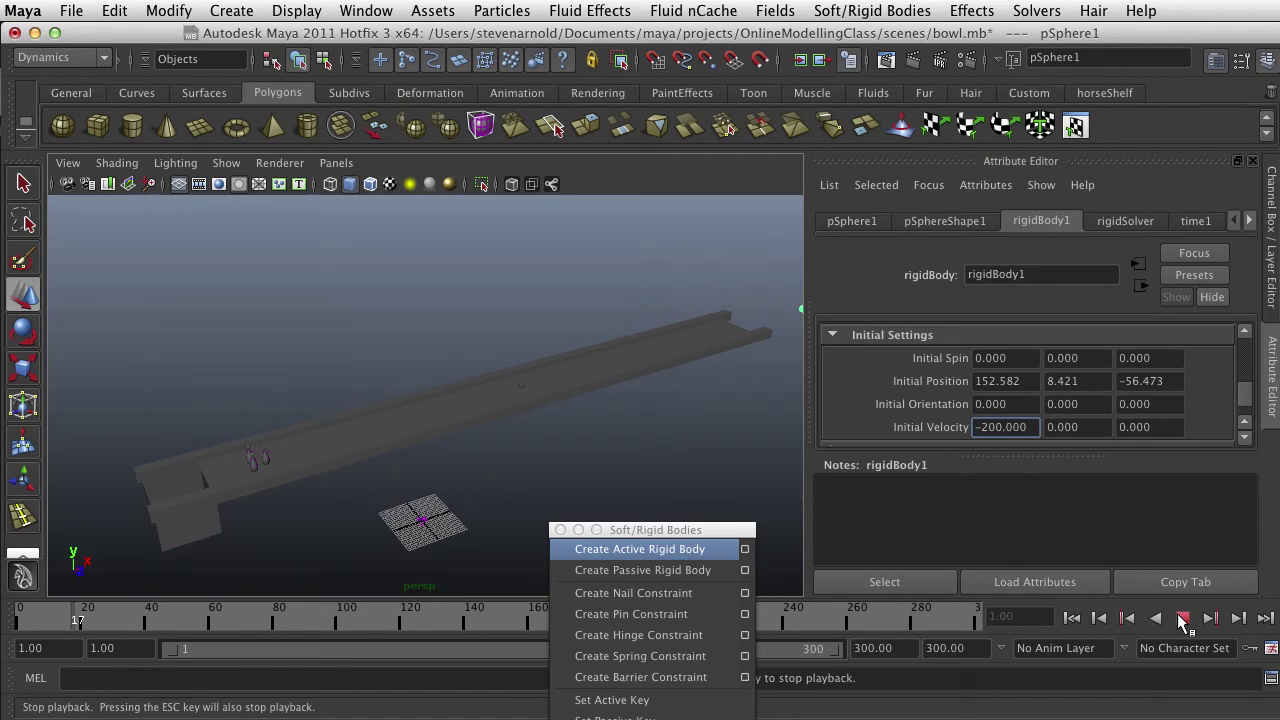
left_click(1183, 620)
left_click(997, 427)
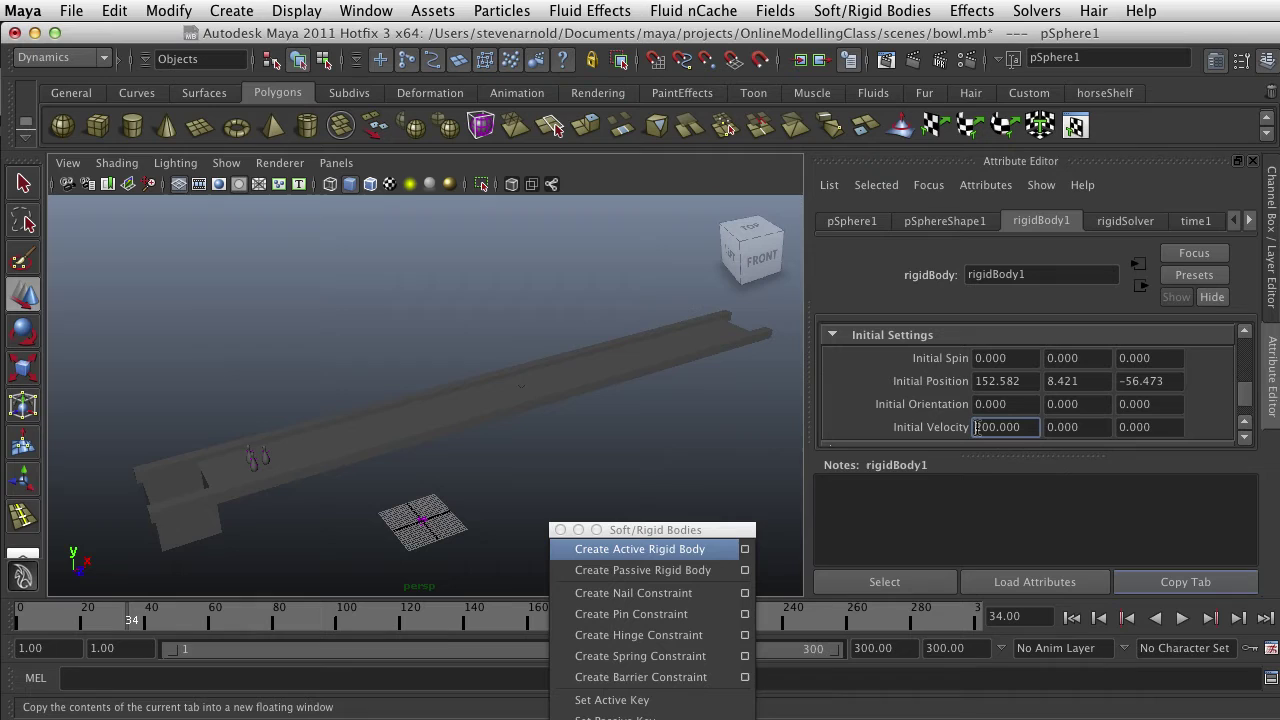
left_click(1097, 427)
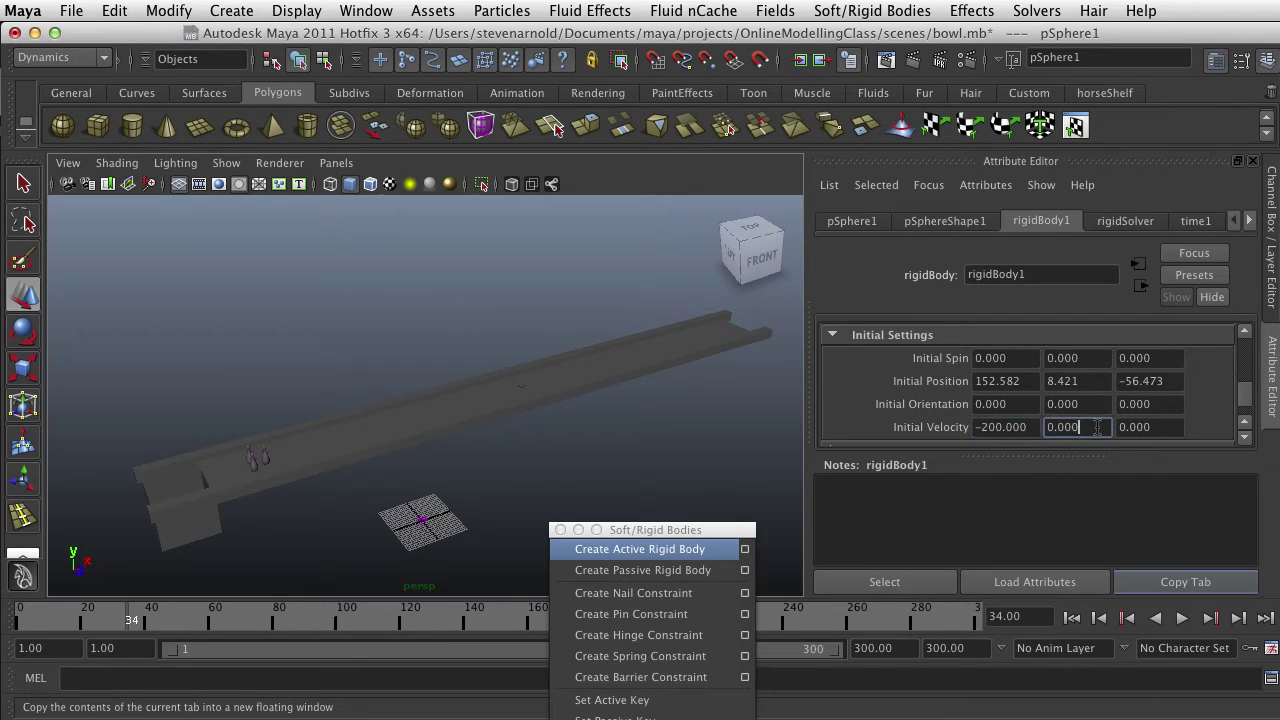
left_click(1071, 618)
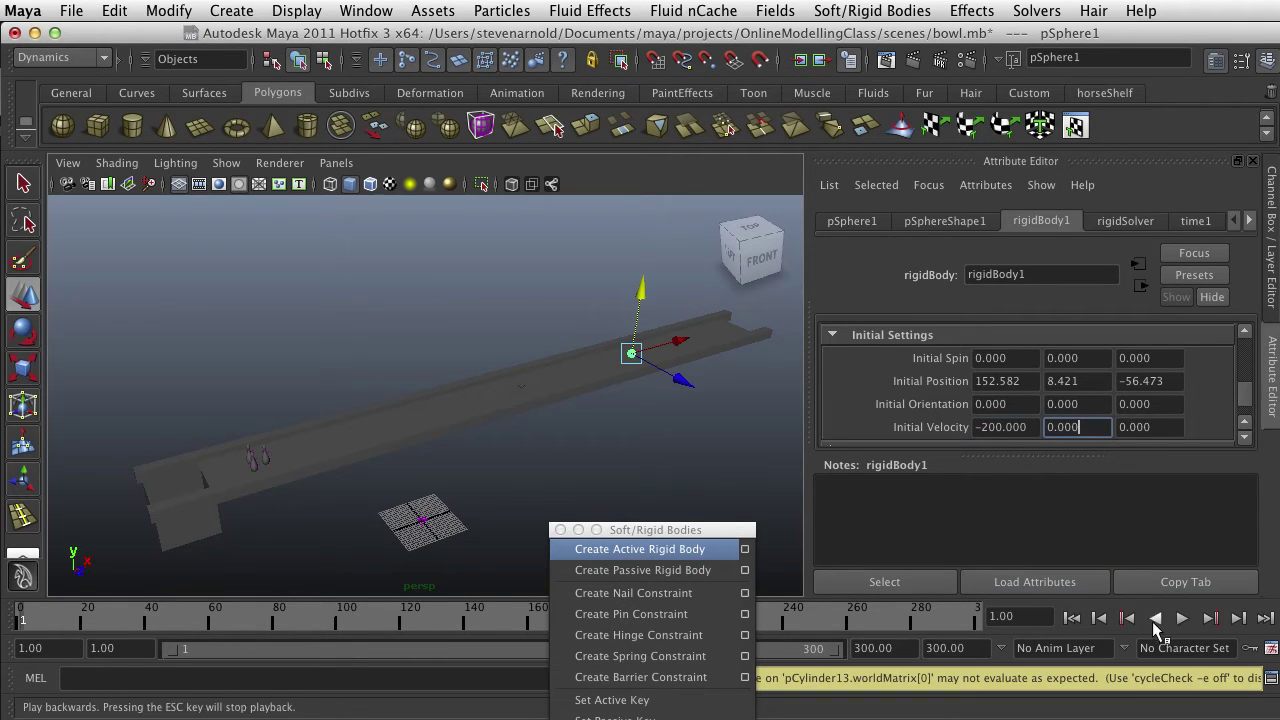
left_click(1183, 620)
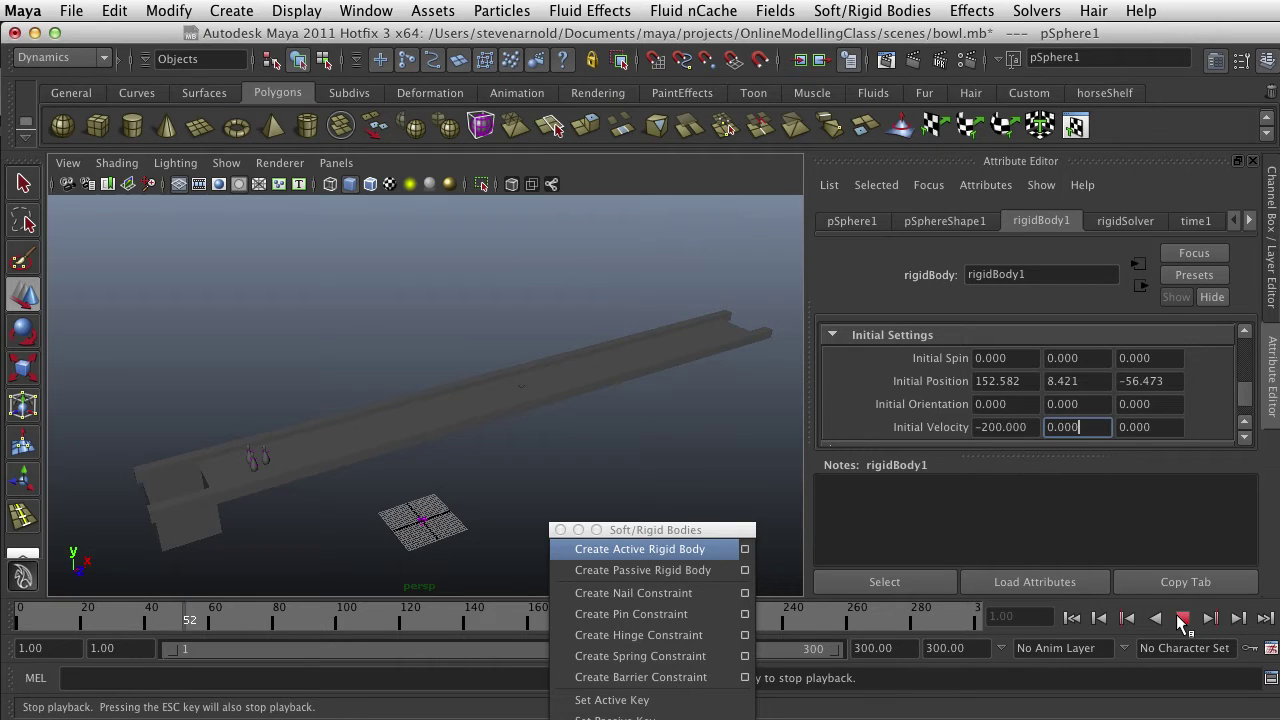
left_click(1183, 620)
- Orbit to look down the lane and replay the simulation from the start
left_click_drag(406, 522, 477, 457, "alt")
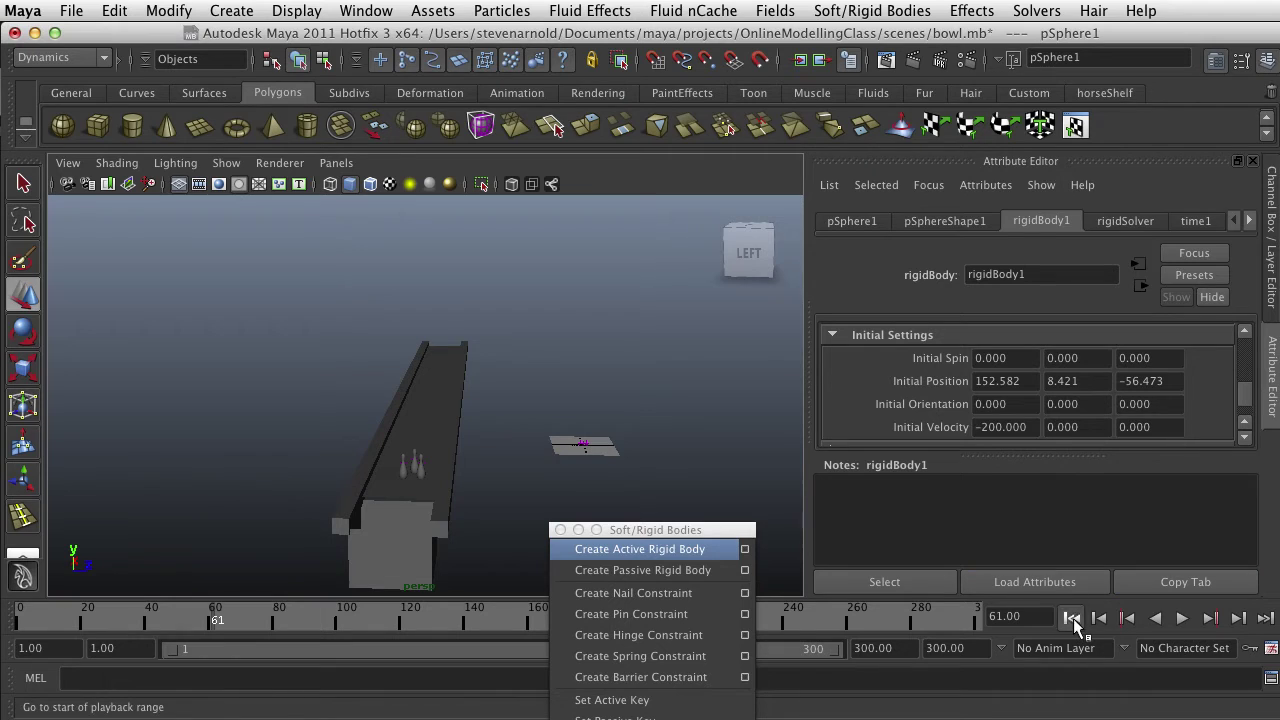
left_click(1071, 618)
left_click(1183, 620)
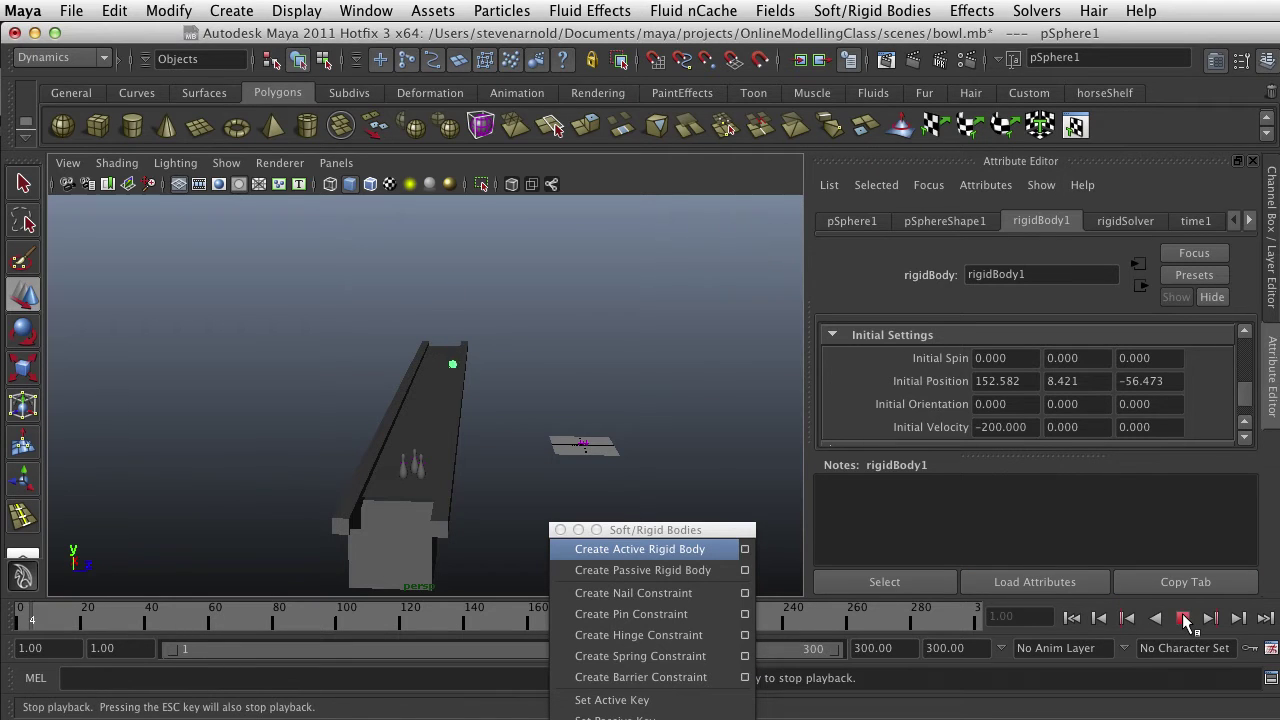
left_click(1183, 620)
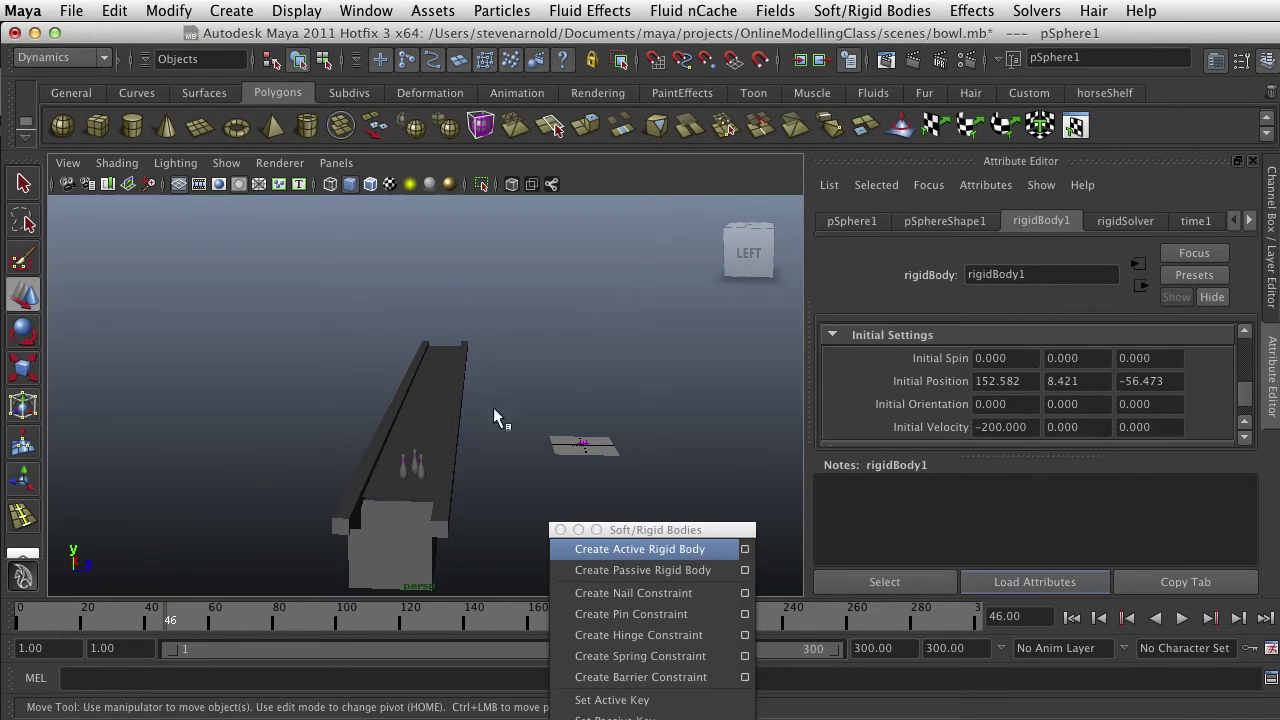
scroll(457, 429, "up", 3)
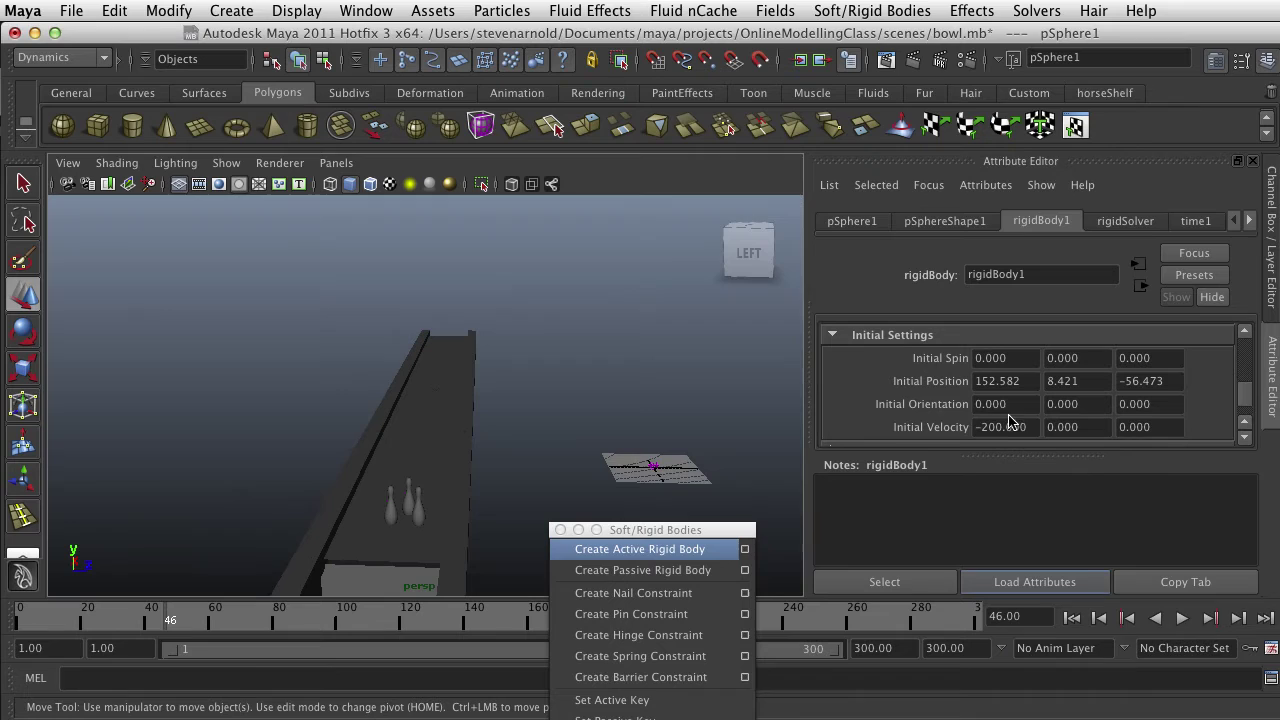
- Change Initial Velocity X to -50, move the ball back to Z -64.540, and play
left_click_drag(1003, 428, 985, 427)
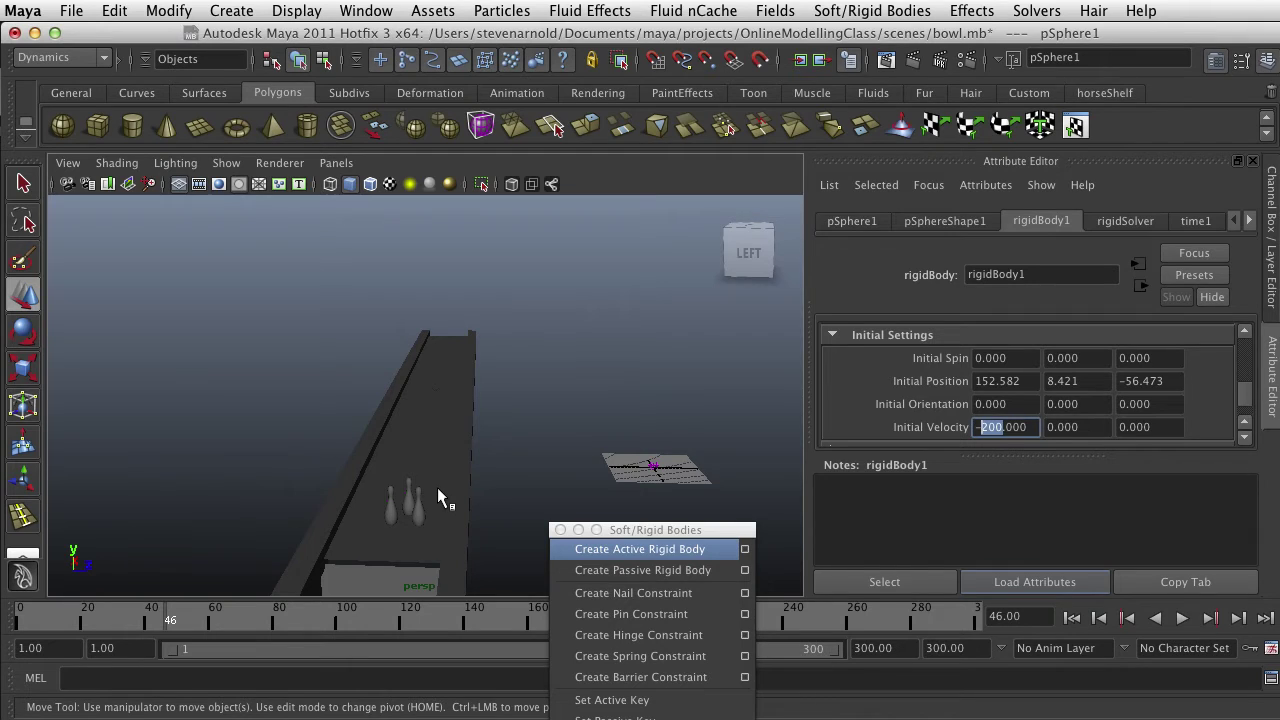
type("50")
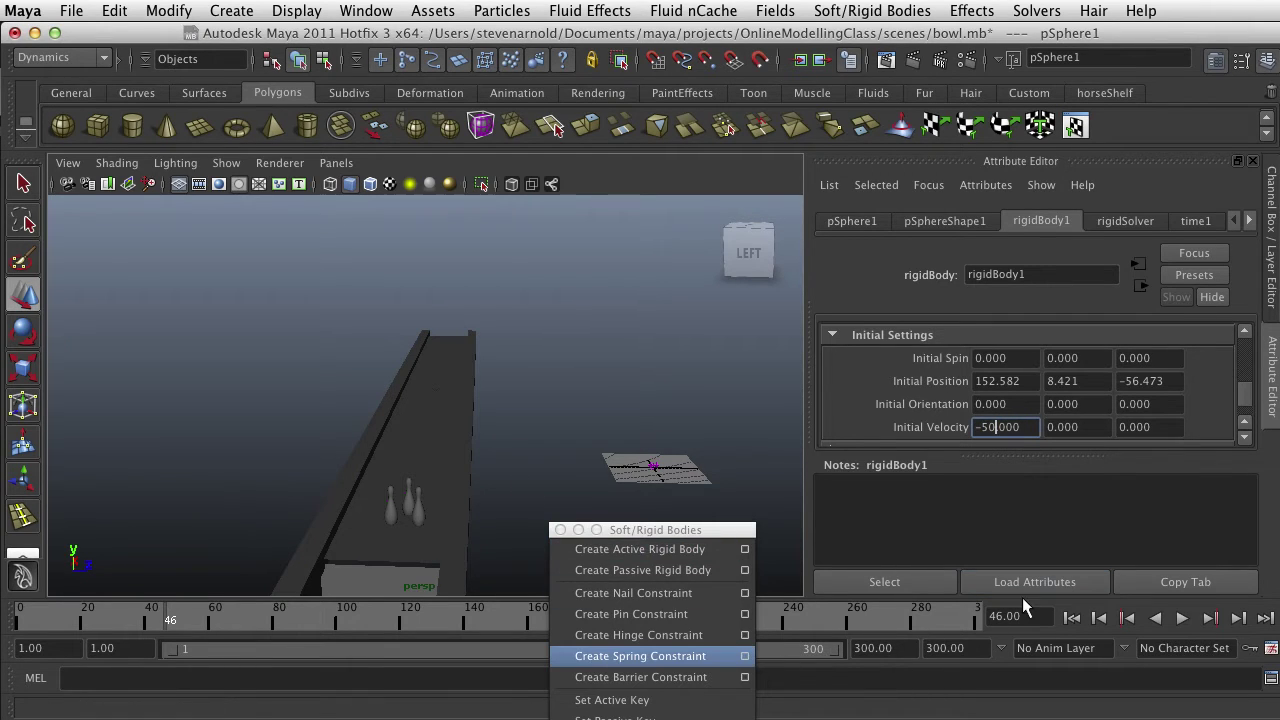
left_click(1071, 618)
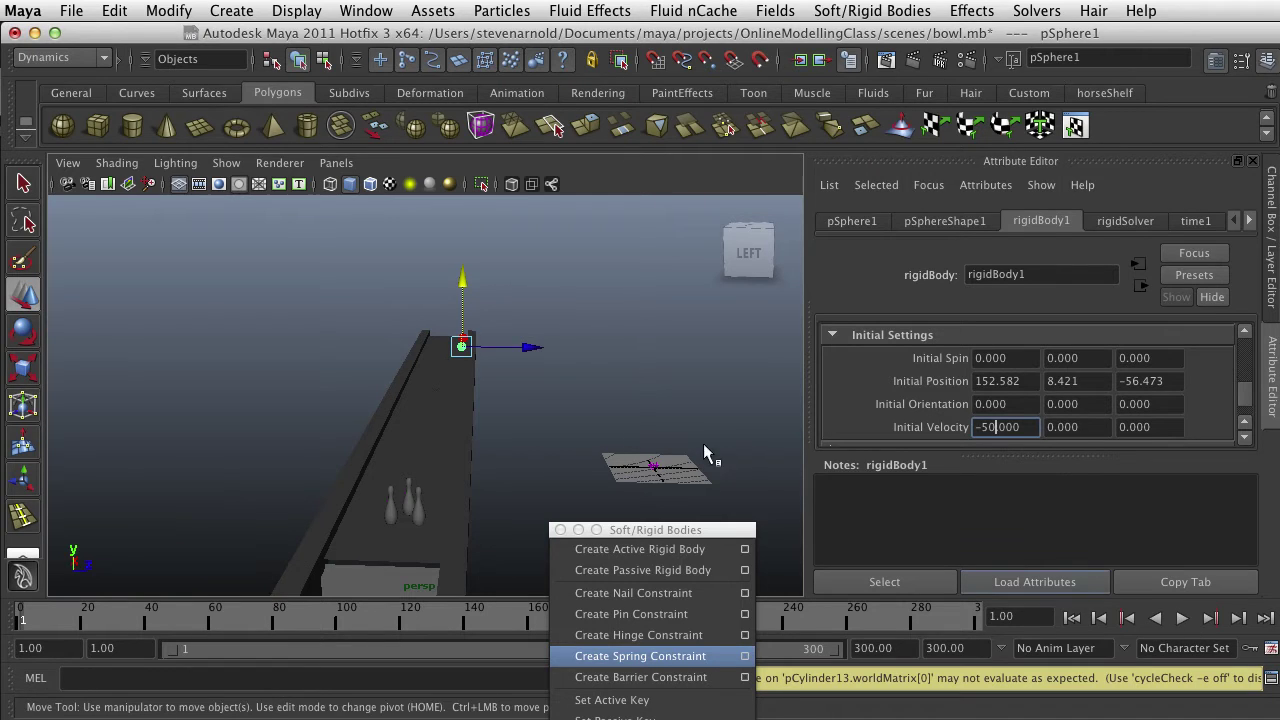
left_click_drag(535, 349, 519, 349)
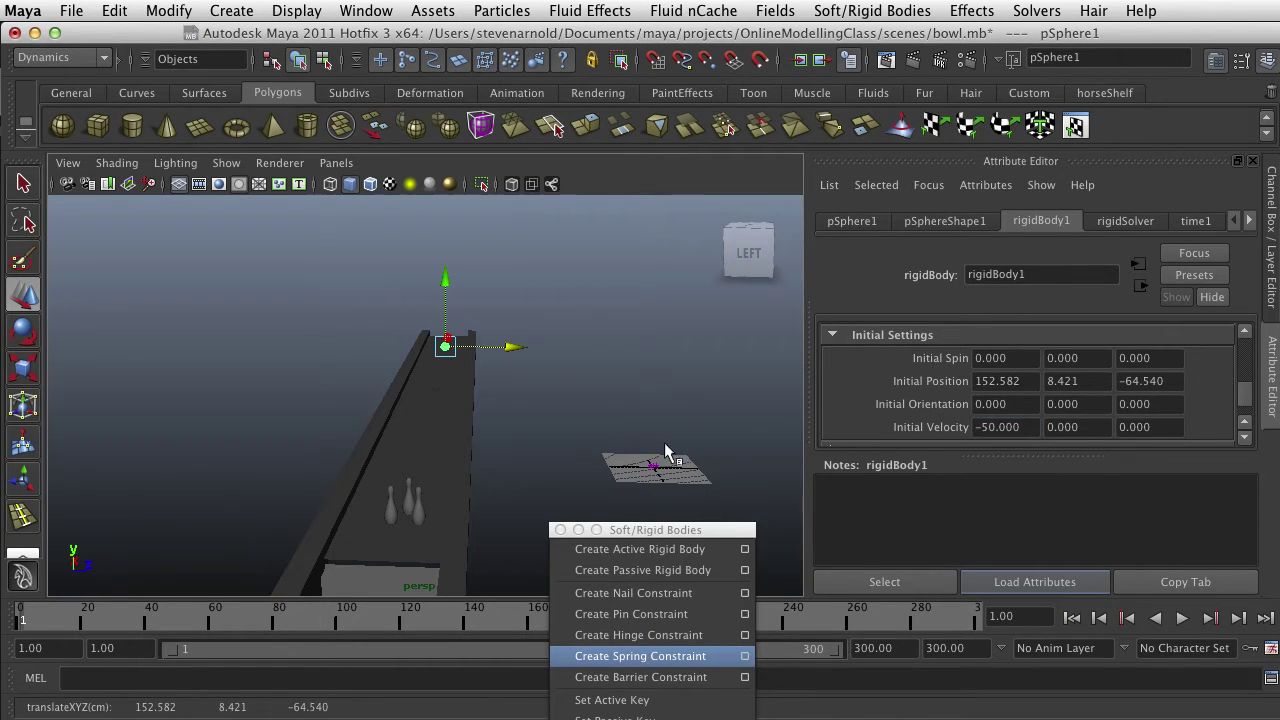
left_click(1181, 619)
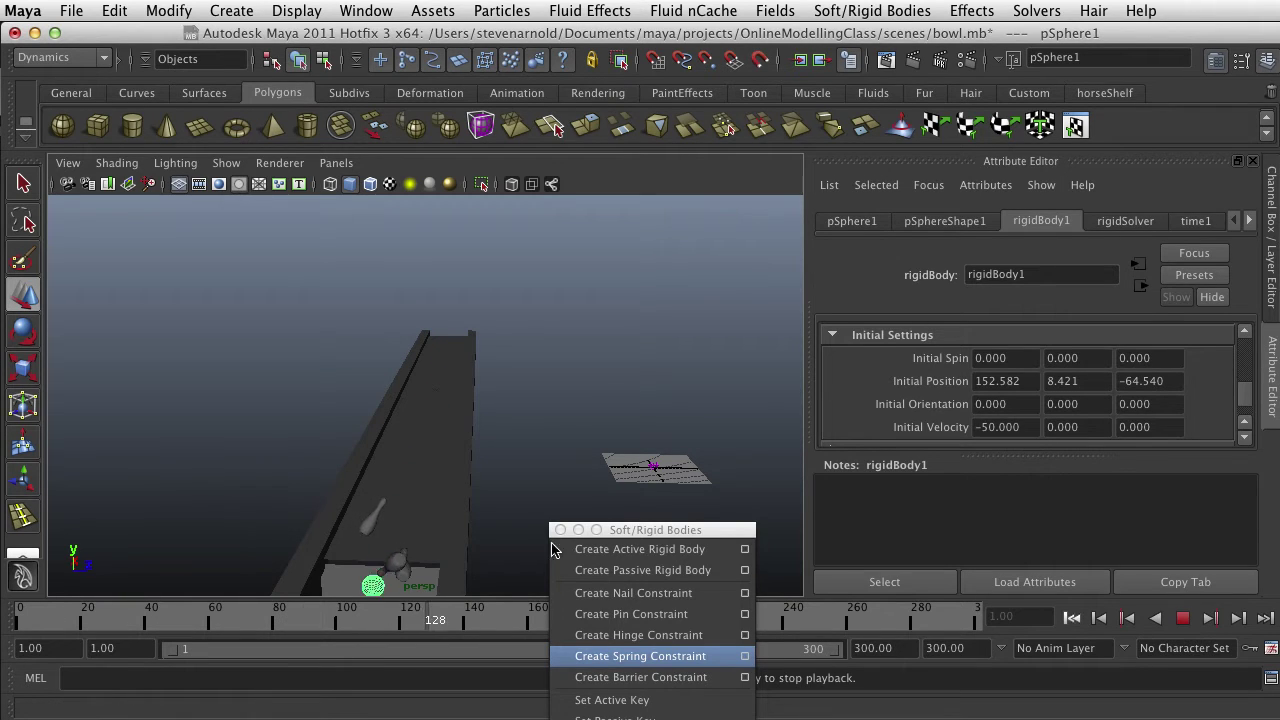
scroll(528, 538, "down", 5)
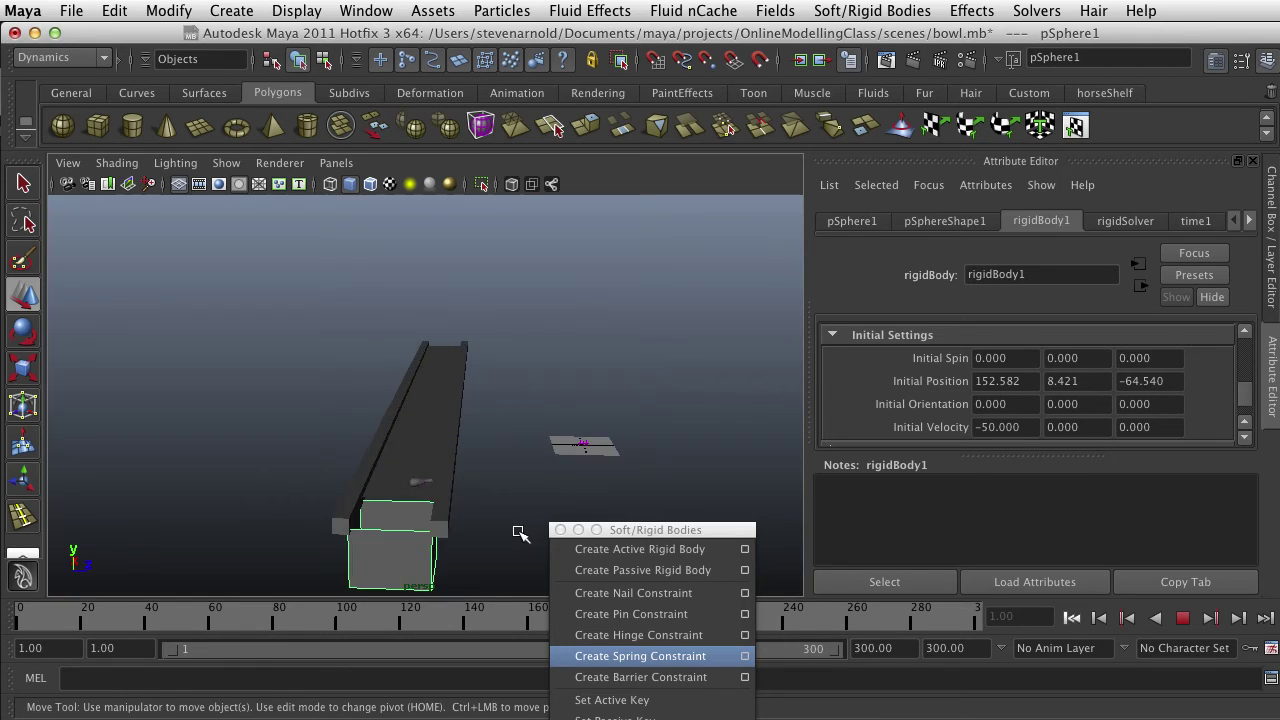
- Watch playback from beside the lane, selecting the lane beam and then the catch box
left_click_drag(460, 508, 488, 514, "alt")
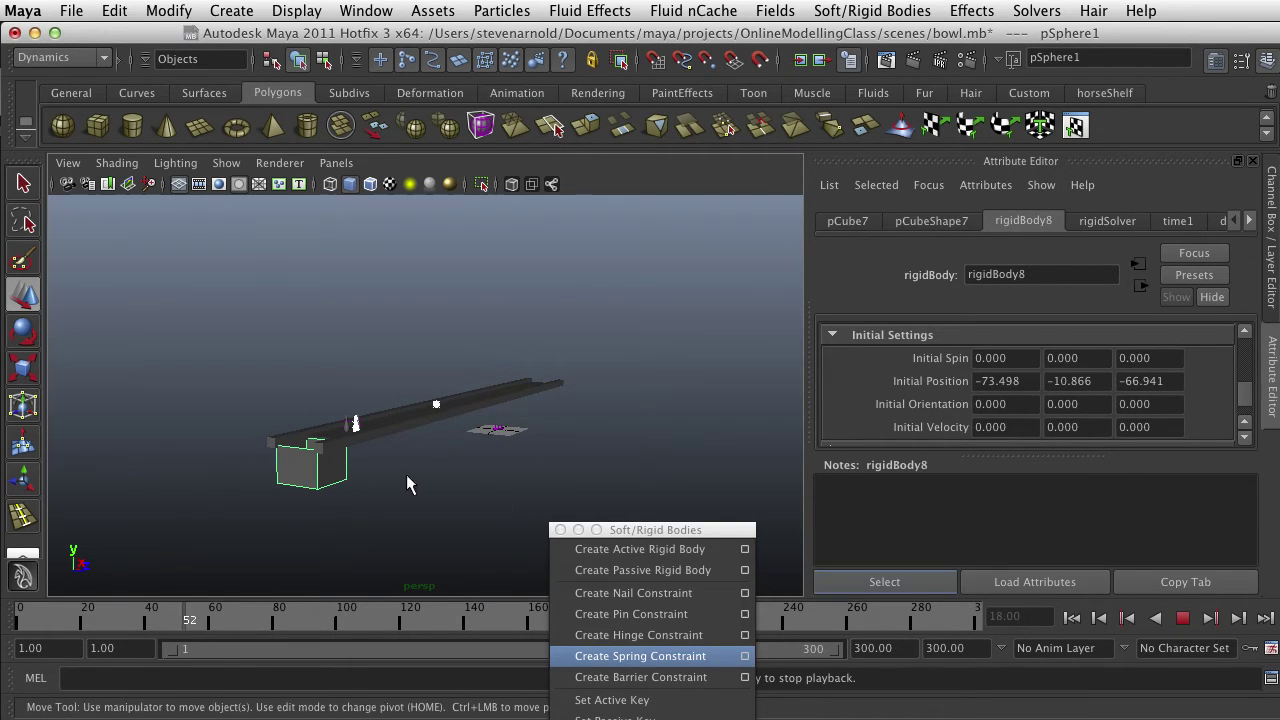
right_click_drag(430, 486, 482, 484, "alt")
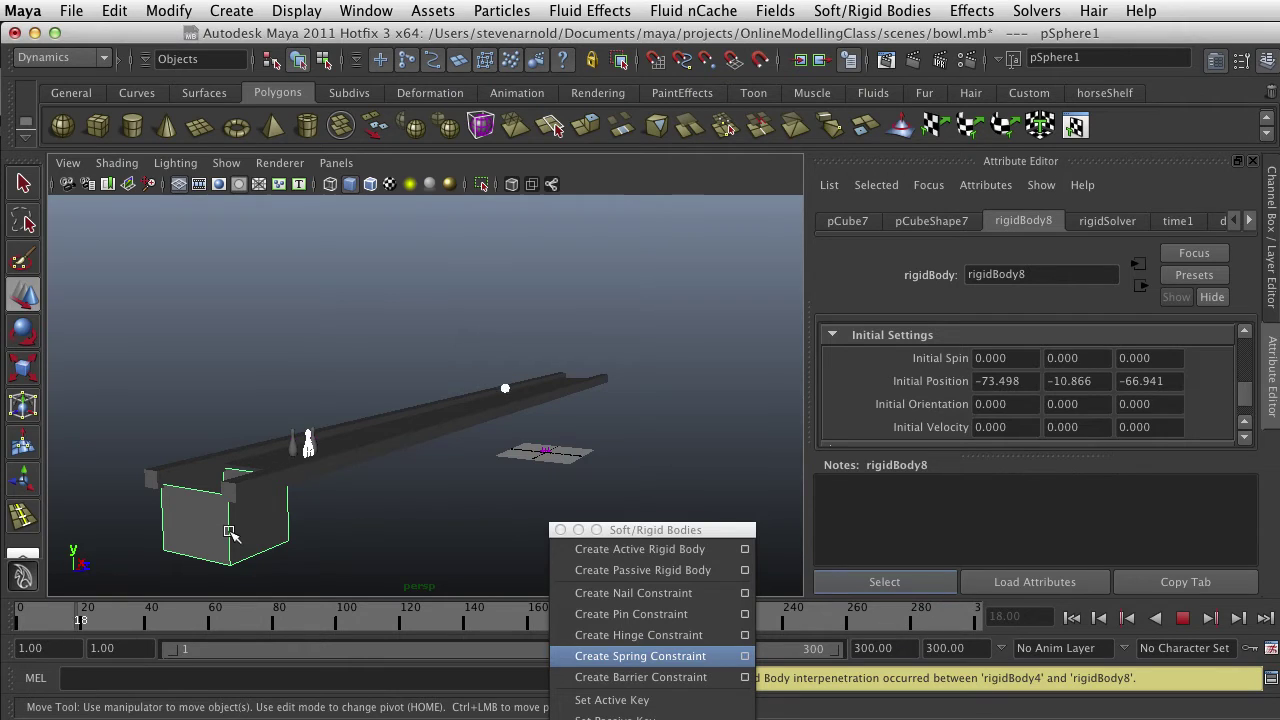
left_click(266, 460)
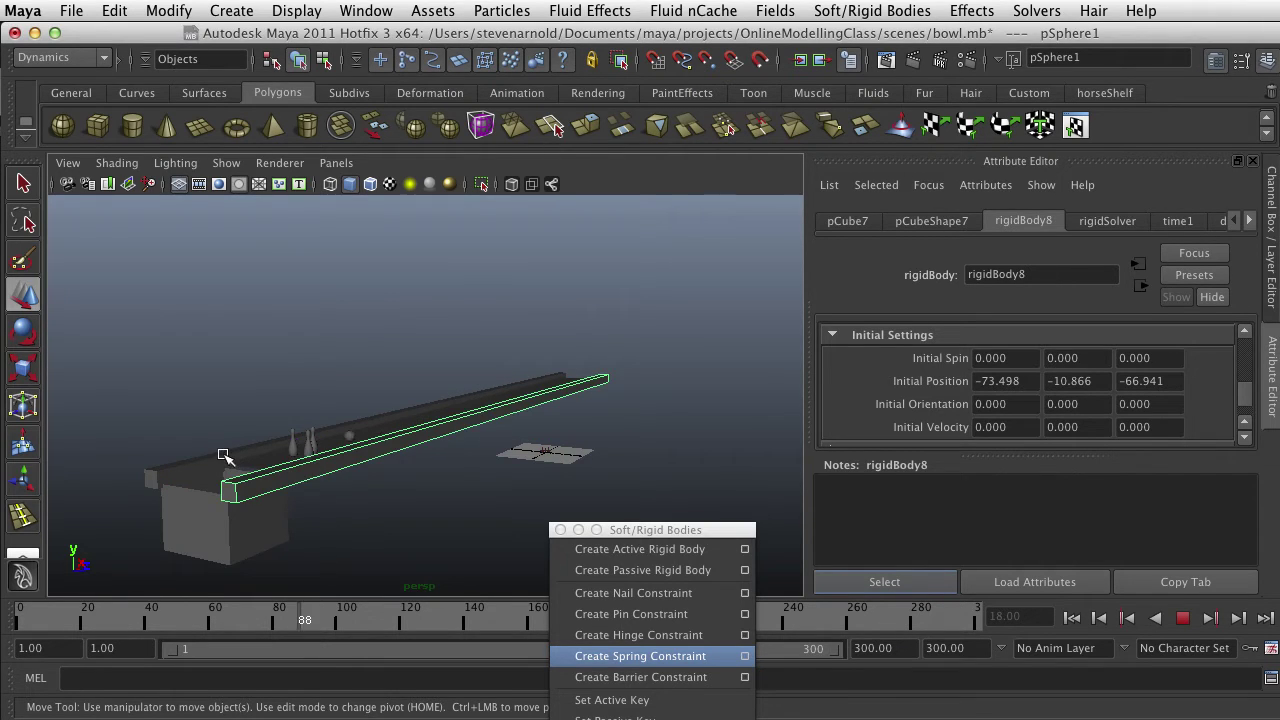
left_click(210, 522)
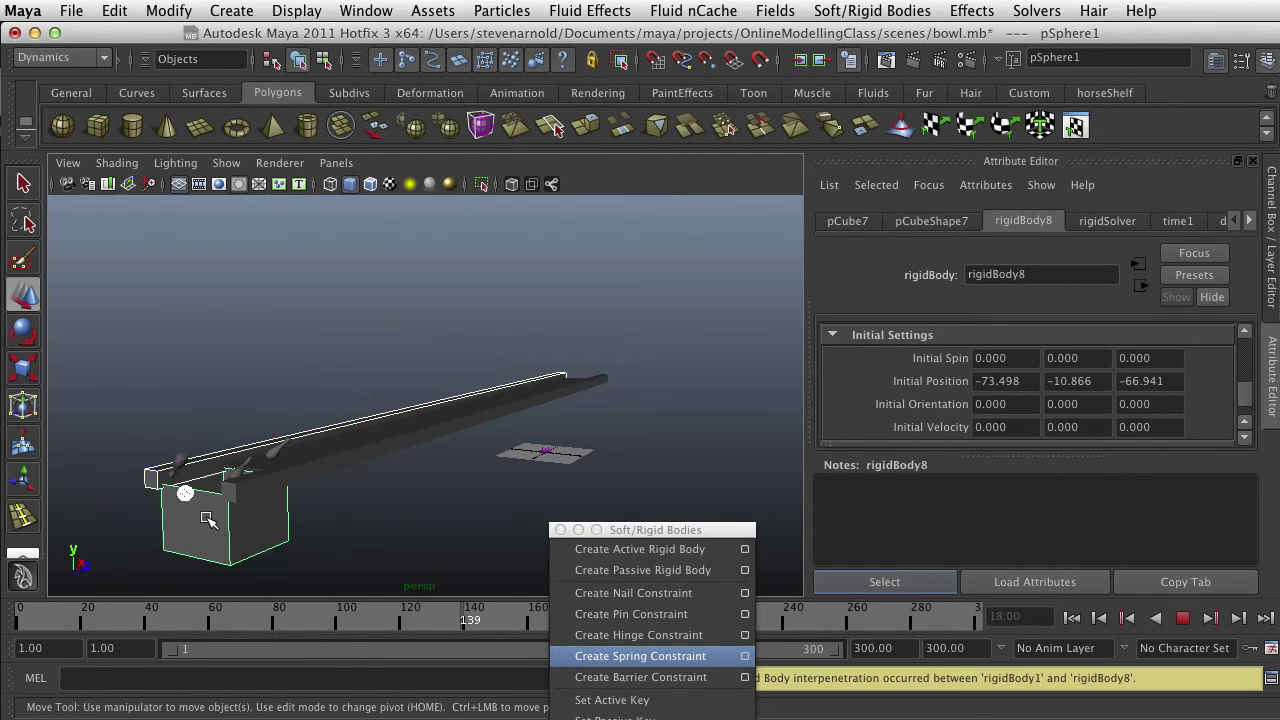
- Stop playback at frame 148 and frame the catch box pCube7, reselecting it
left_click(1184, 619)
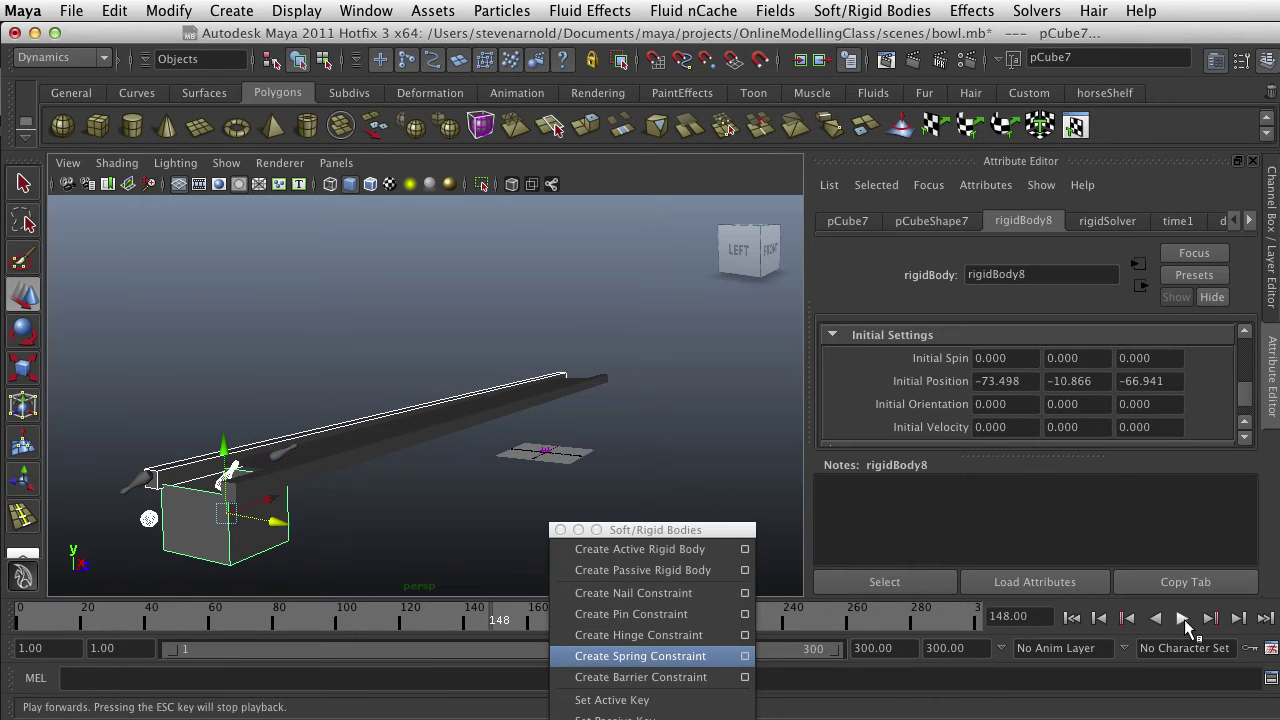
scroll(290, 445, "up", 5)
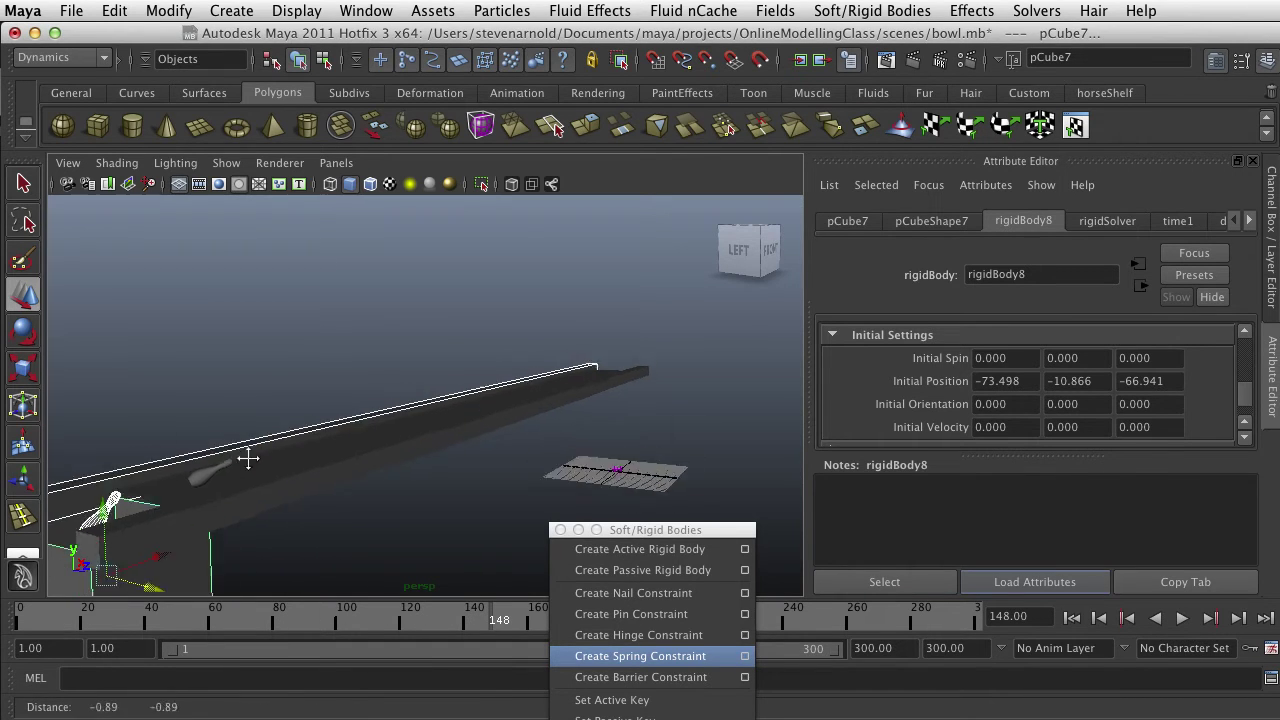
middle_click_drag(248, 458, 361, 344, "alt")
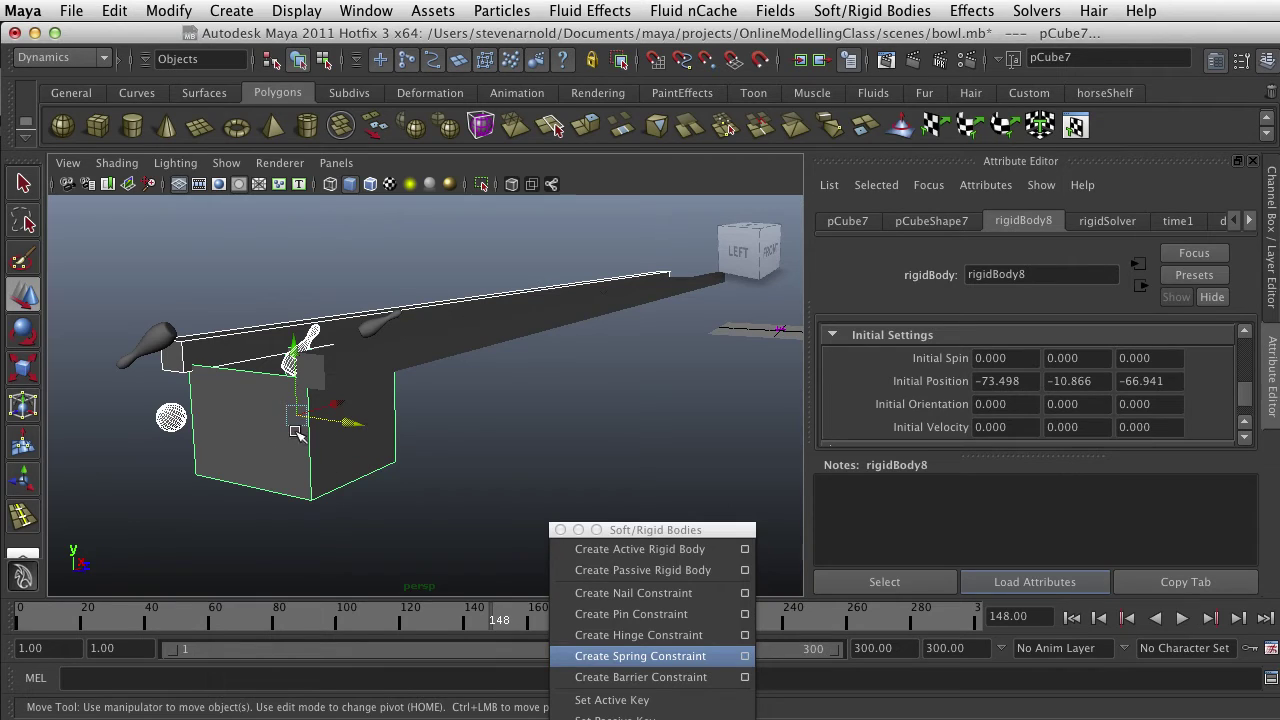
left_click(434, 440)
left_click(373, 430)
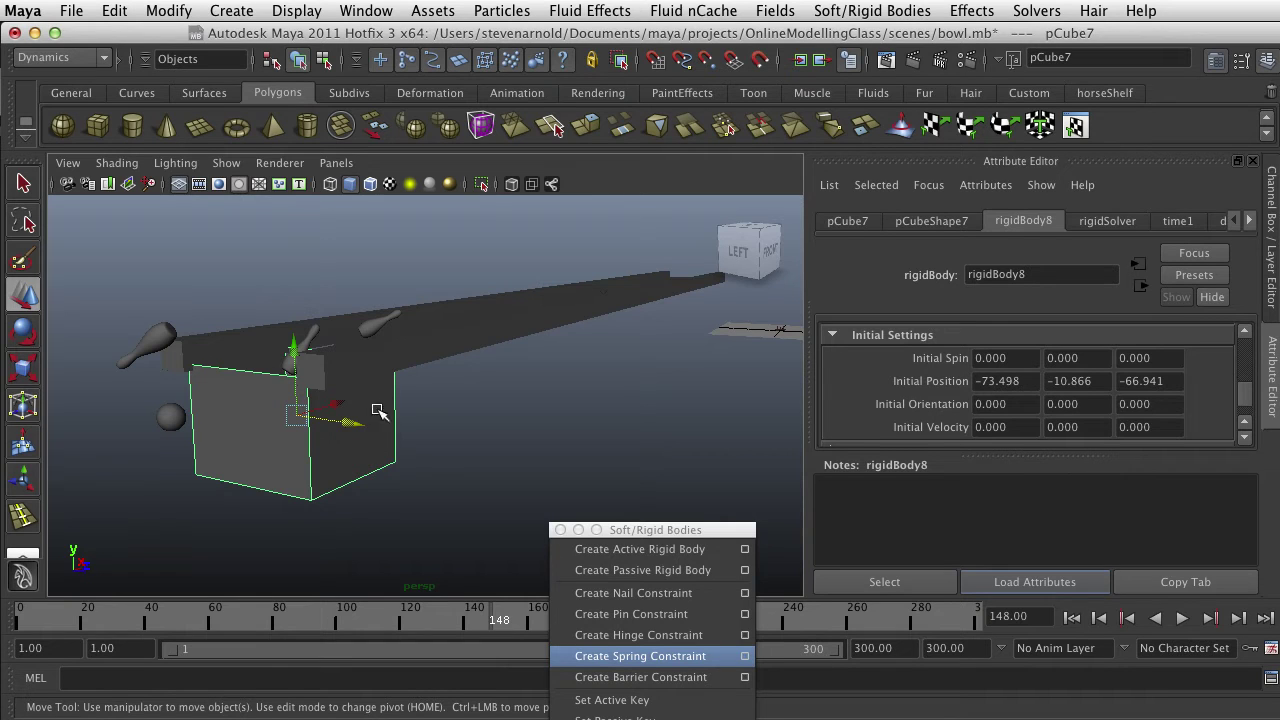
- Display face normals on the selected catch box via Display > Polygons > Face Normals
left_click(293, 11)
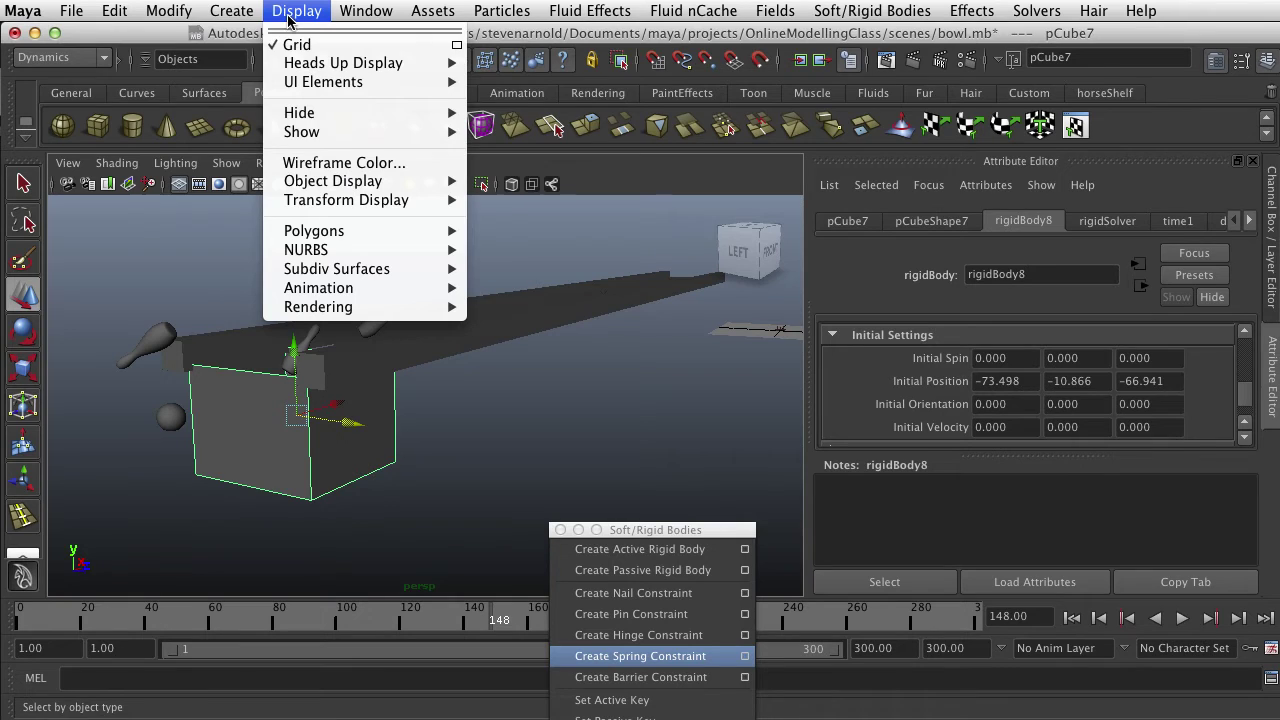
mouse_move(320, 131)
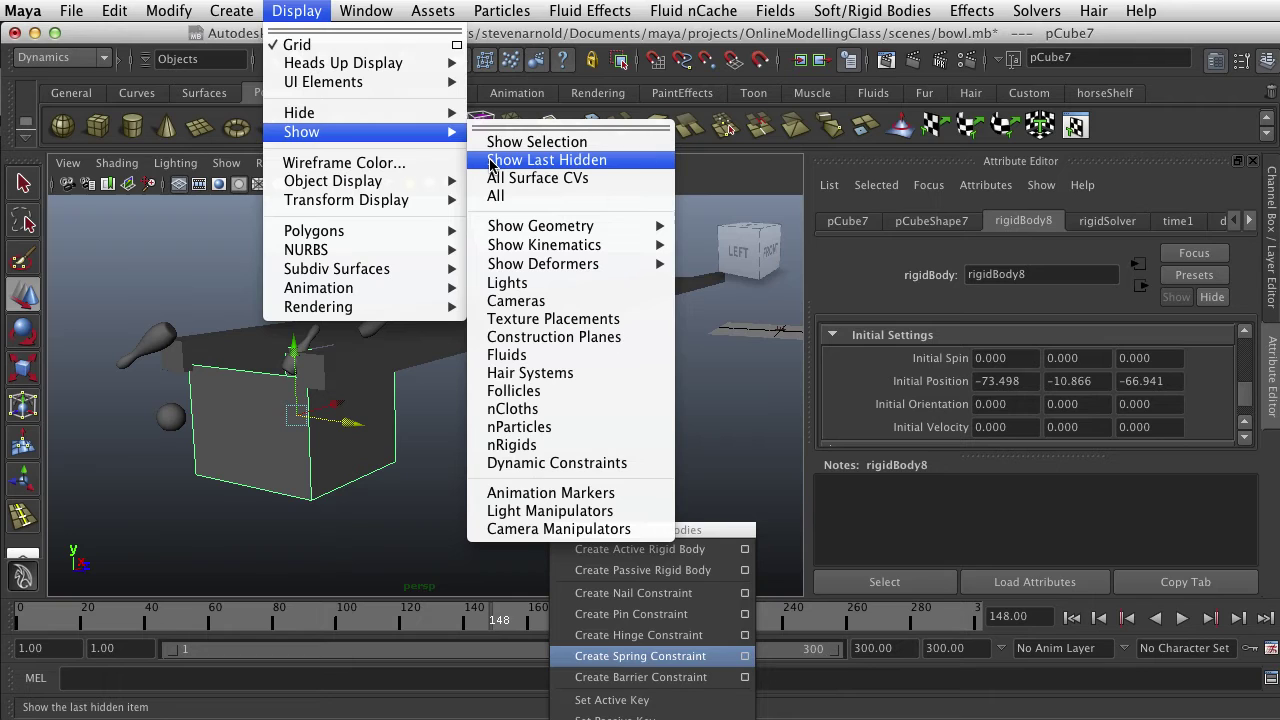
mouse_move(420, 183)
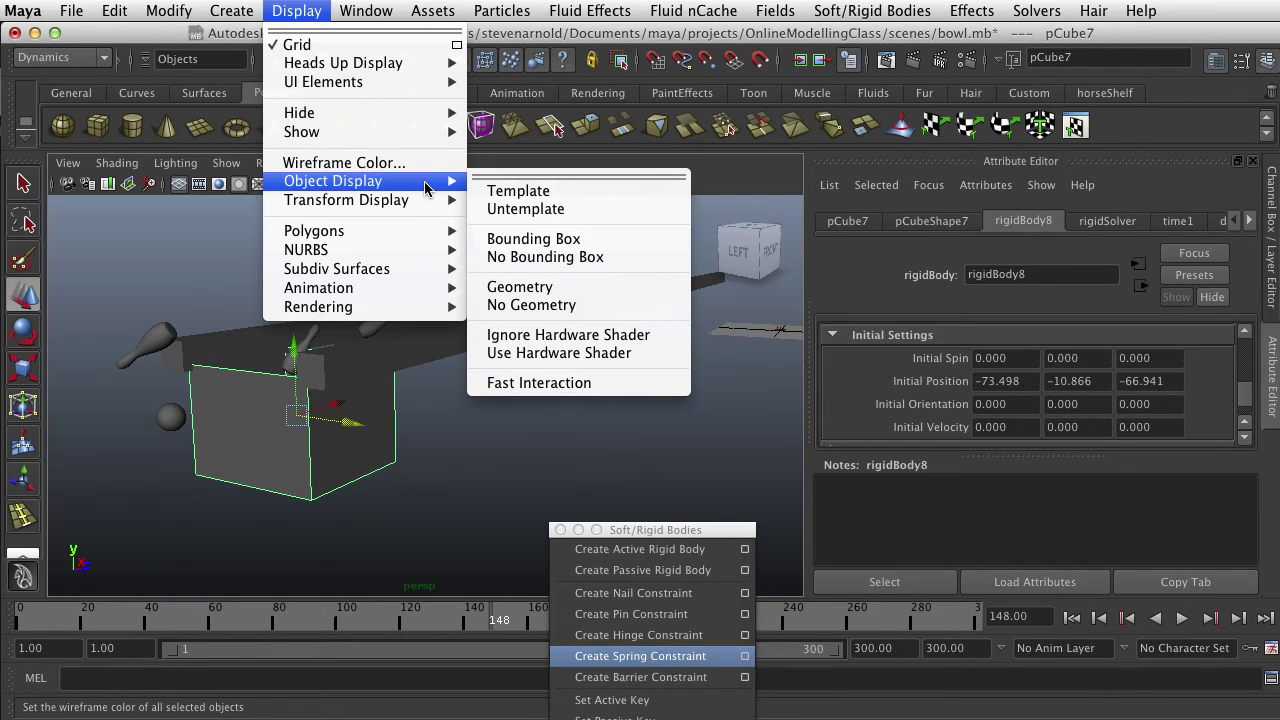
mouse_move(417, 227)
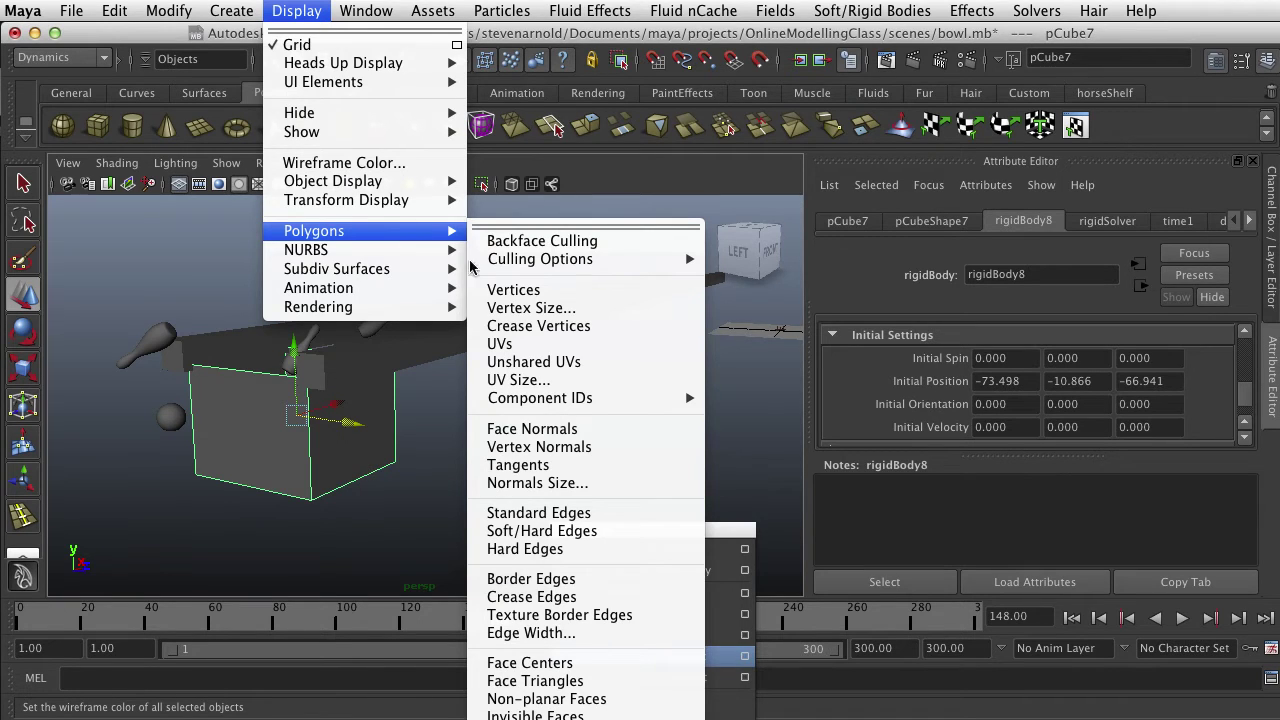
left_click(516, 432)
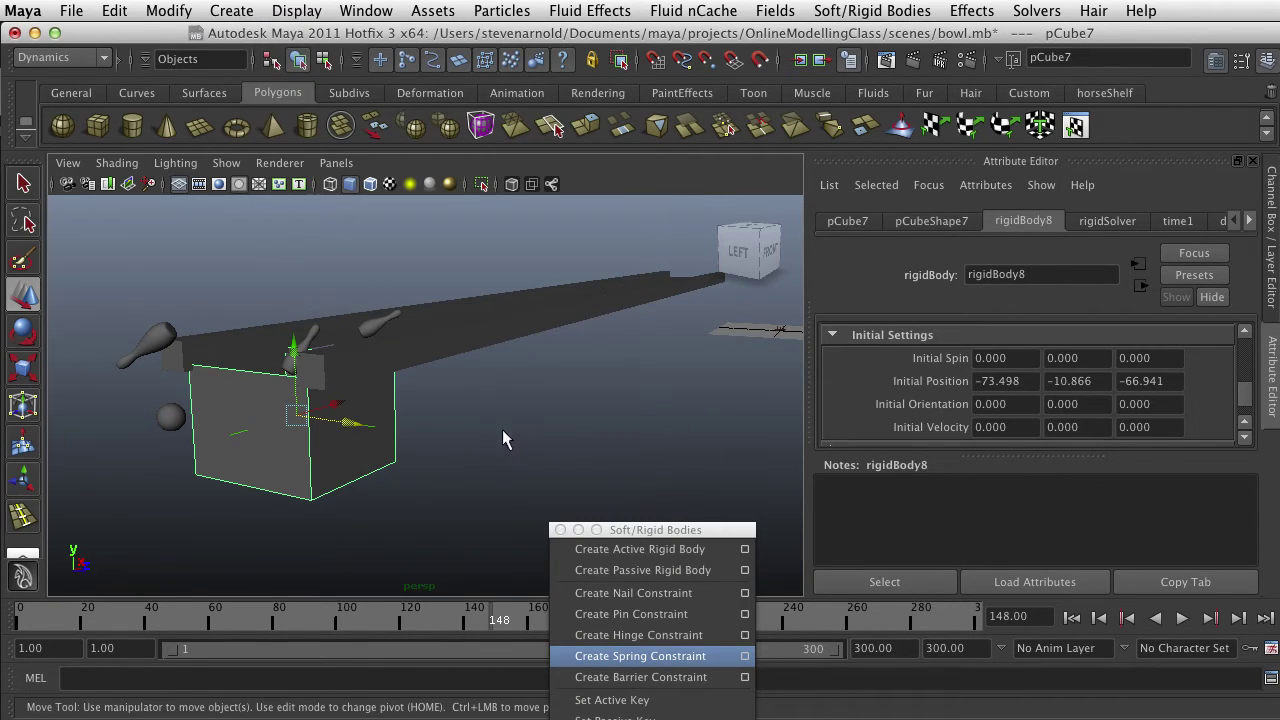
- Select the lane plane pPlane2 and display its face normals as well
scroll(388, 465, "up", 6)
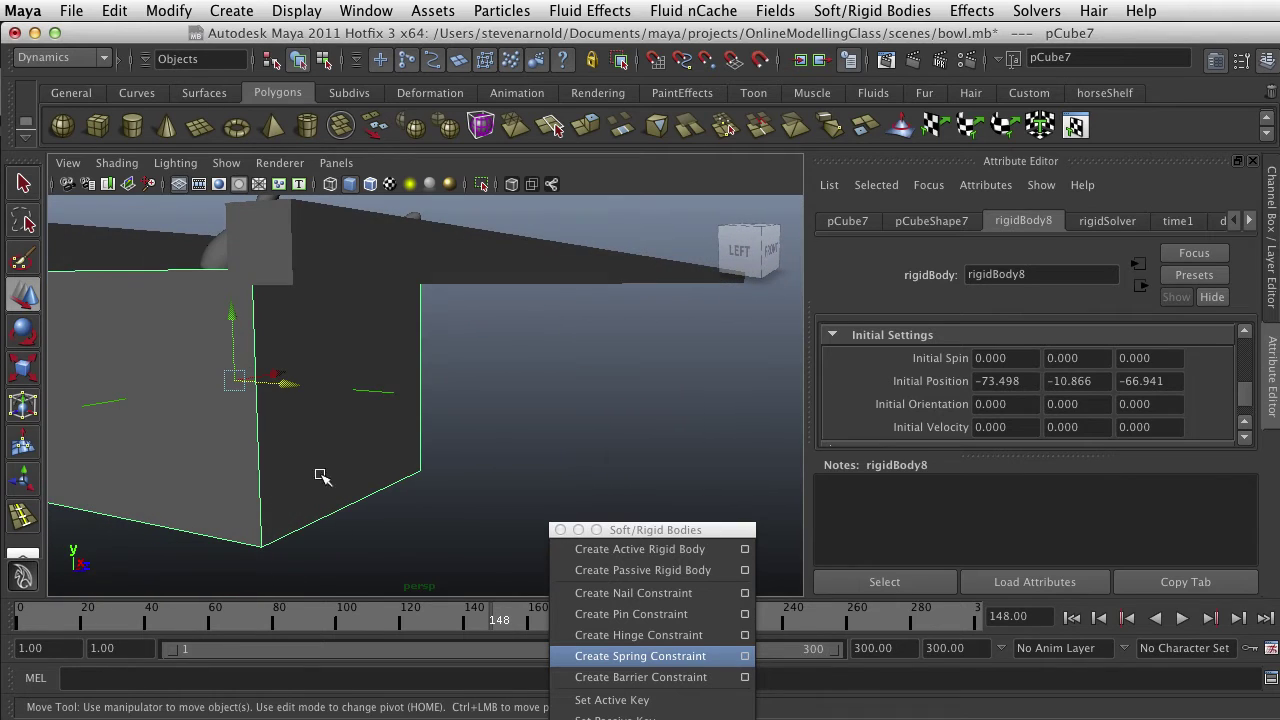
scroll(397, 399, "down", 3)
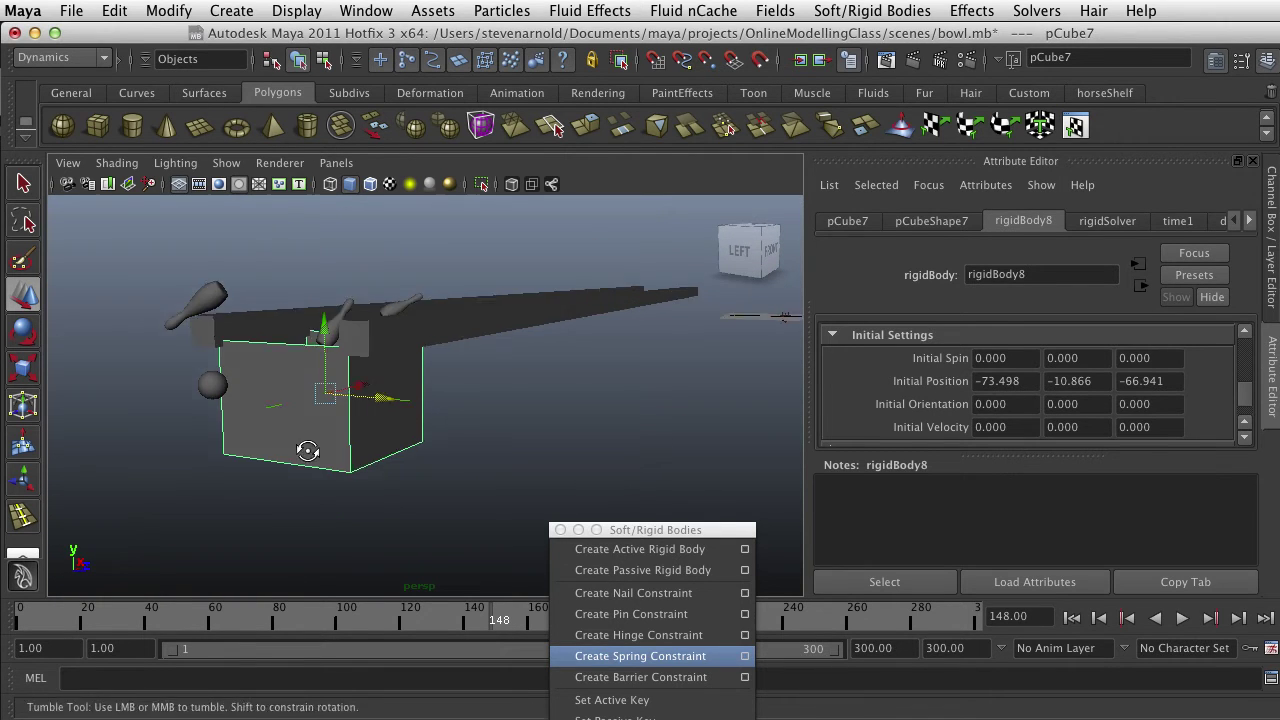
left_click_drag(306, 449, 345, 470, "alt")
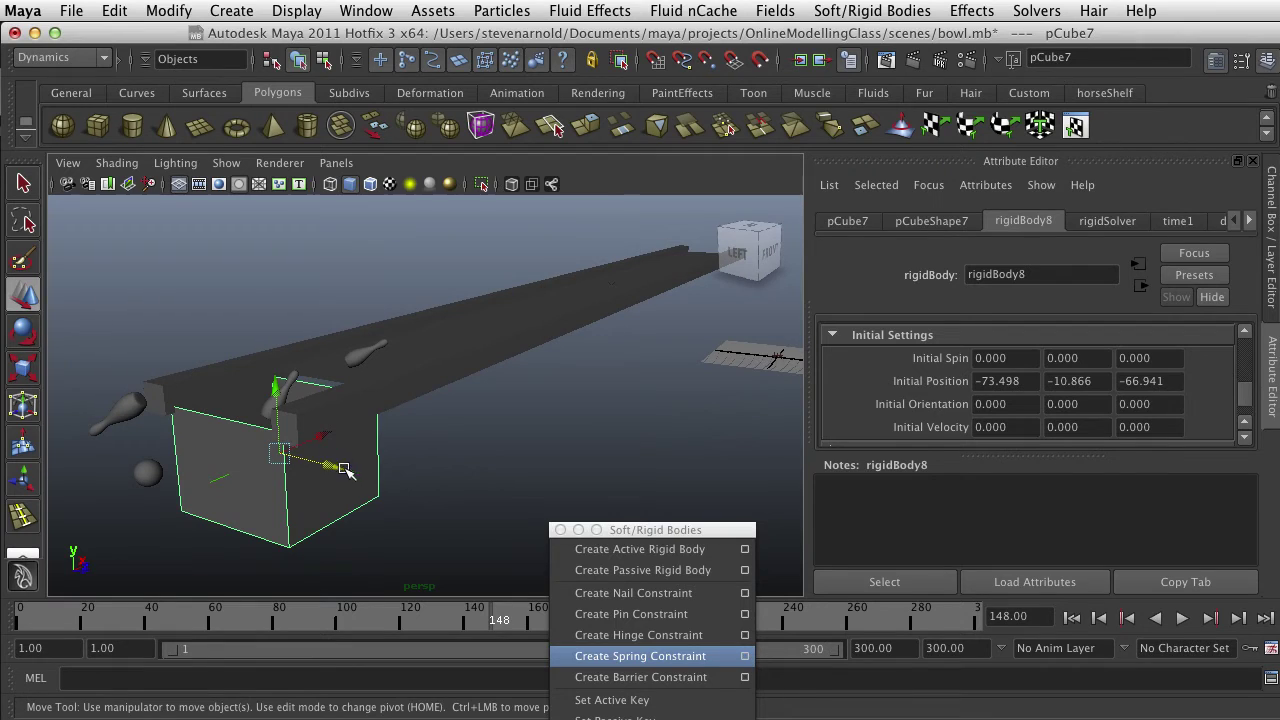
left_click(412, 379)
left_click_drag(458, 374, 575, 400, "alt")
left_click(562, 328)
left_click(563, 323)
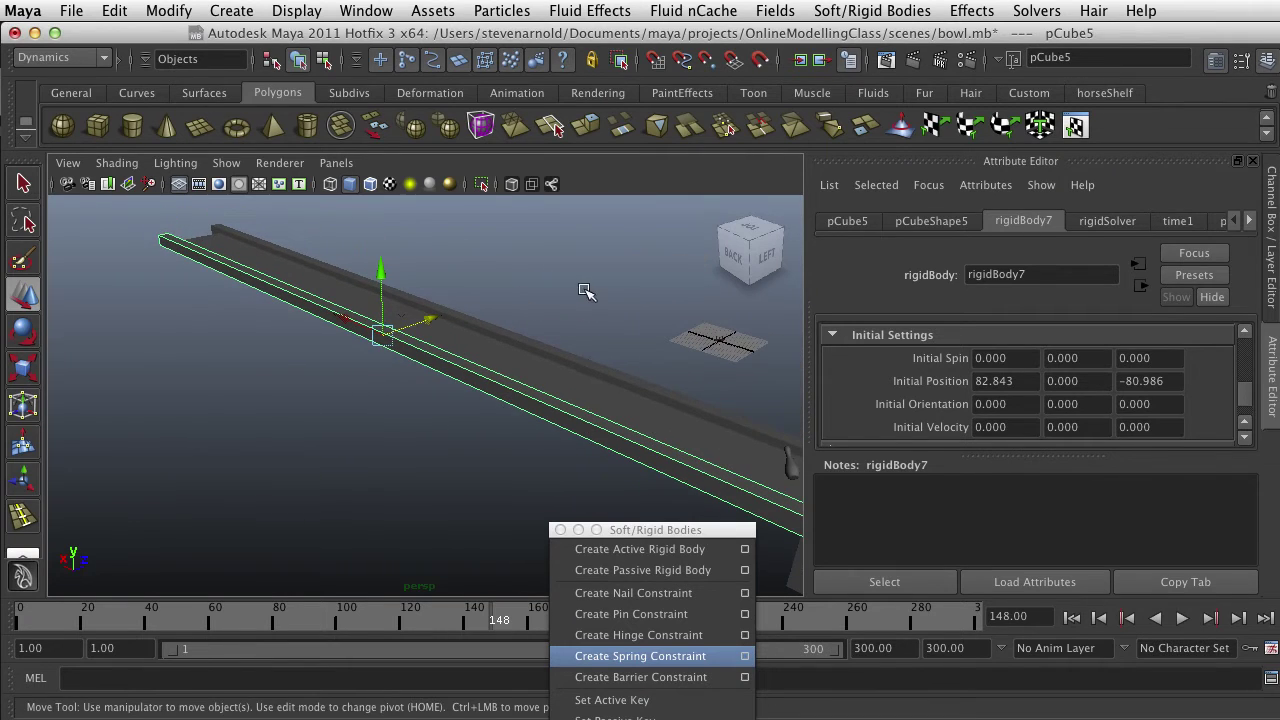
key("z")
left_click(327, 10)
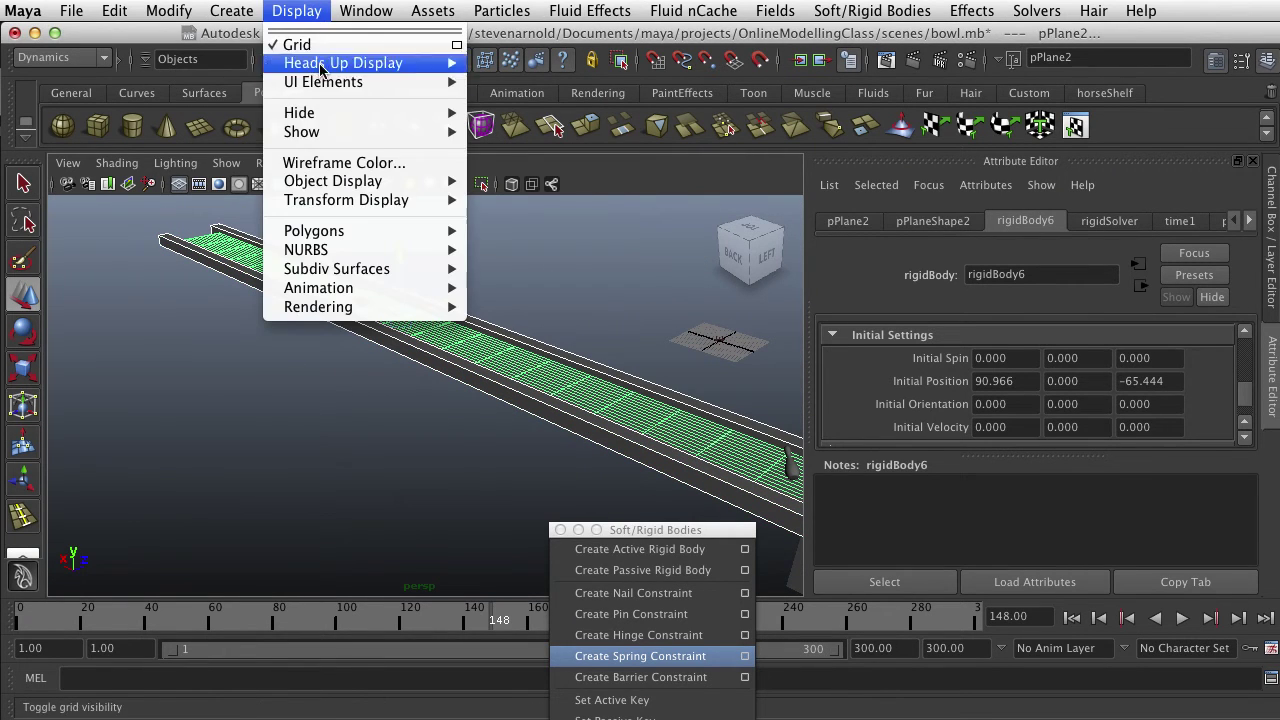
mouse_move(330, 230)
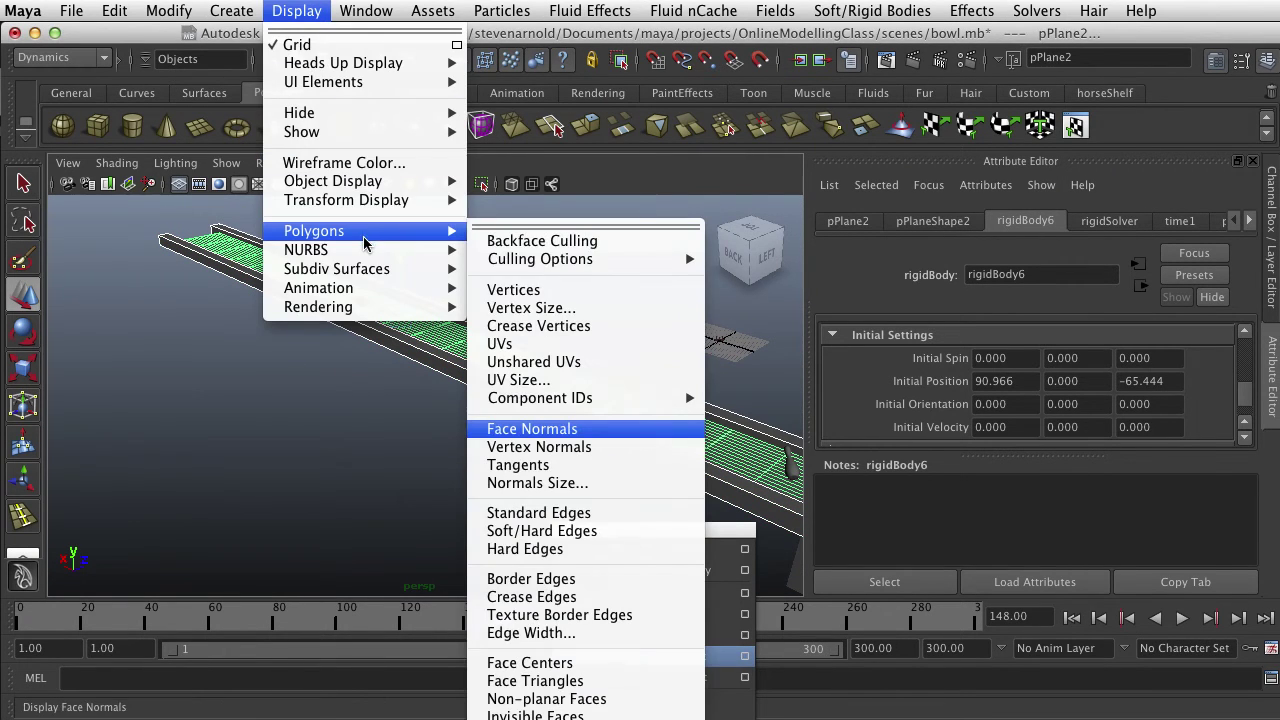
left_click(520, 429)
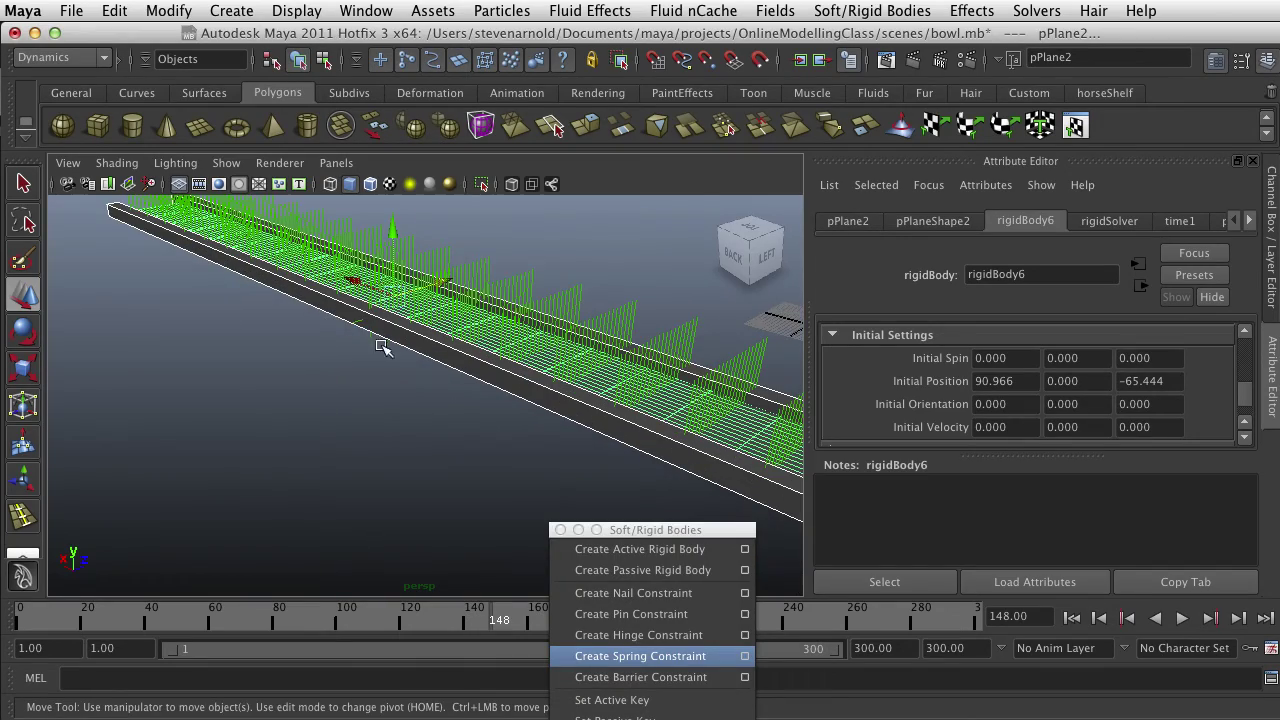
left_click_drag(380, 346, 283, 323, "alt")
left_click(372, 285)
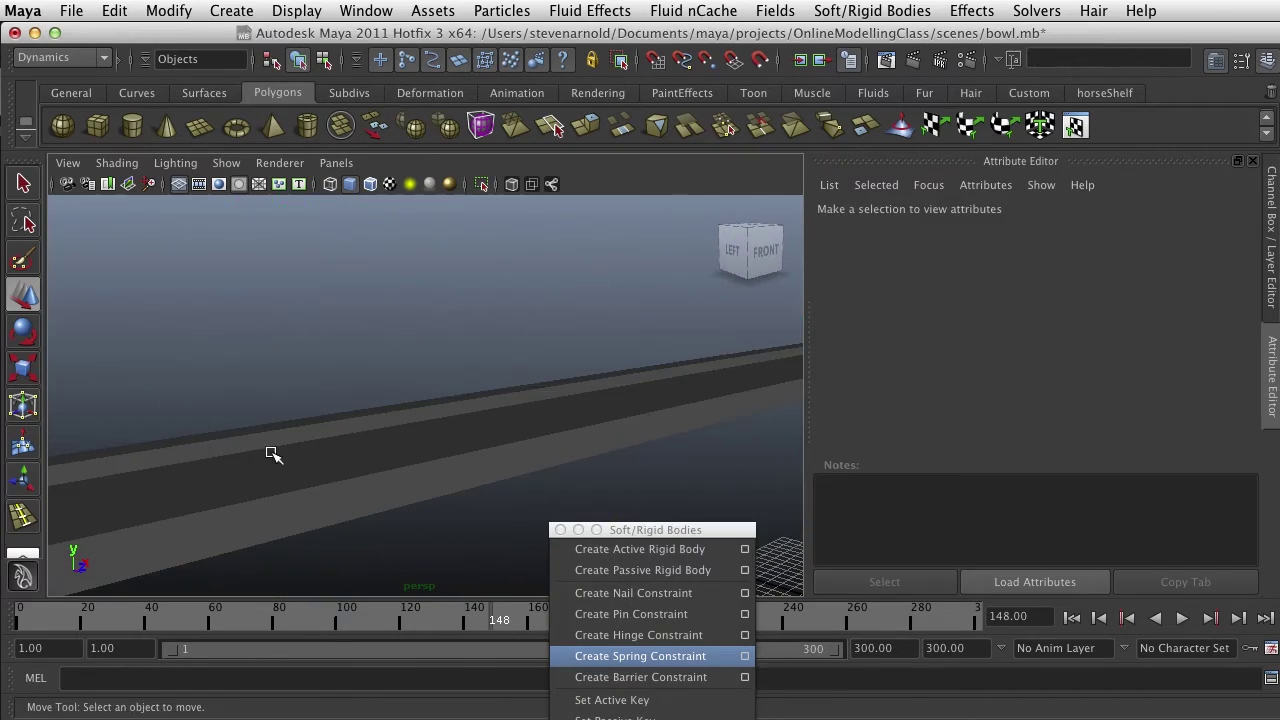
left_click(265, 460)
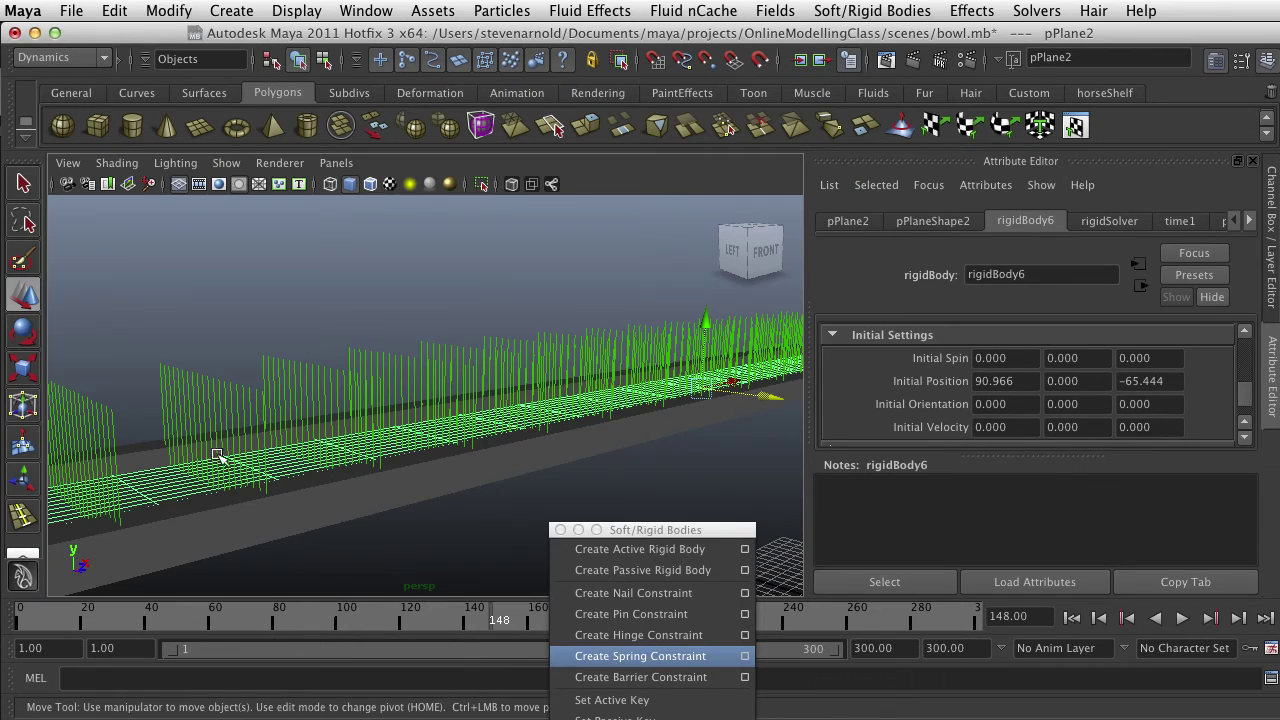
right_click_drag(218, 455, 323, 420, "alt")
left_click(276, 364)
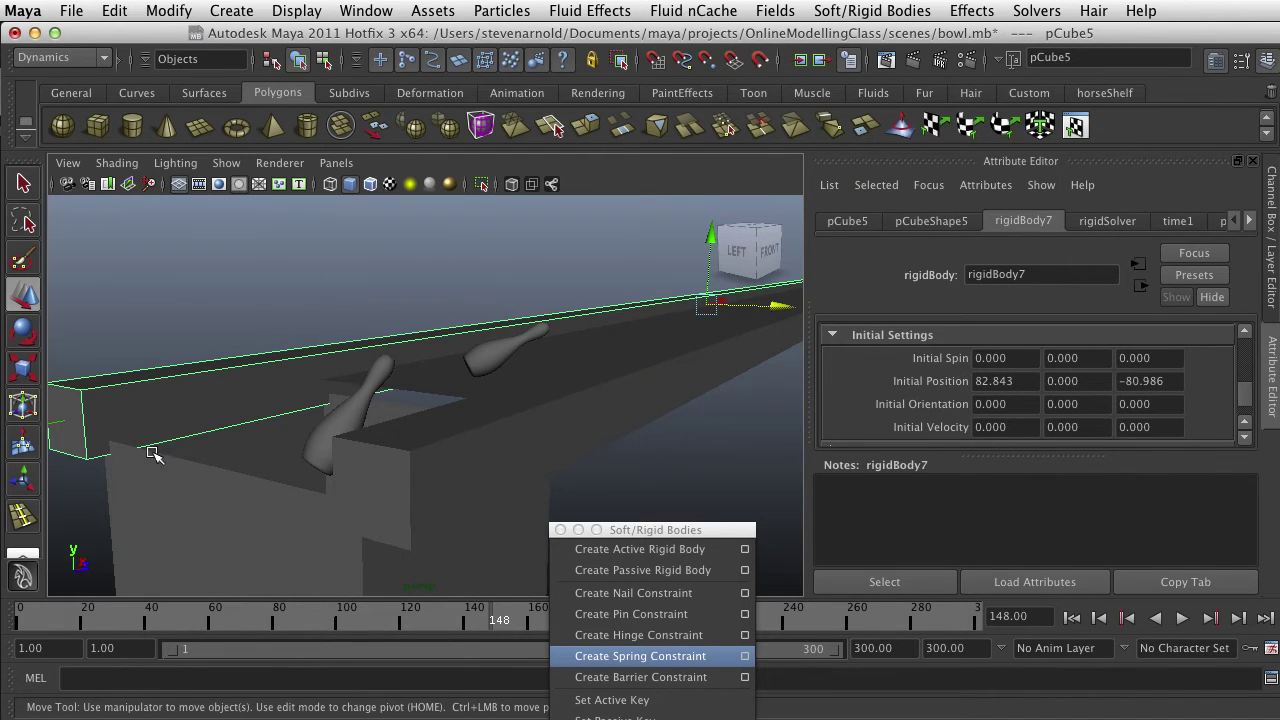
right_click_drag(153, 453, 172, 477, "alt")
left_click(350, 486)
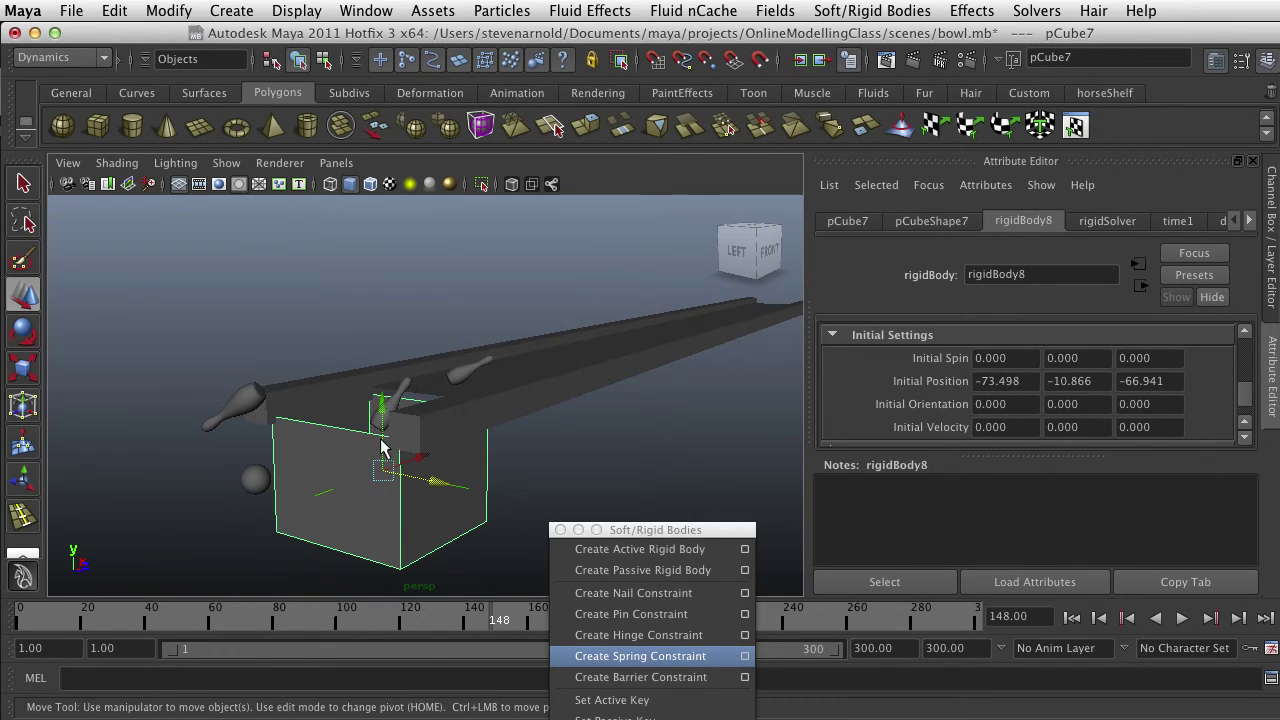
left_click_drag(383, 447, 388, 395, "alt")
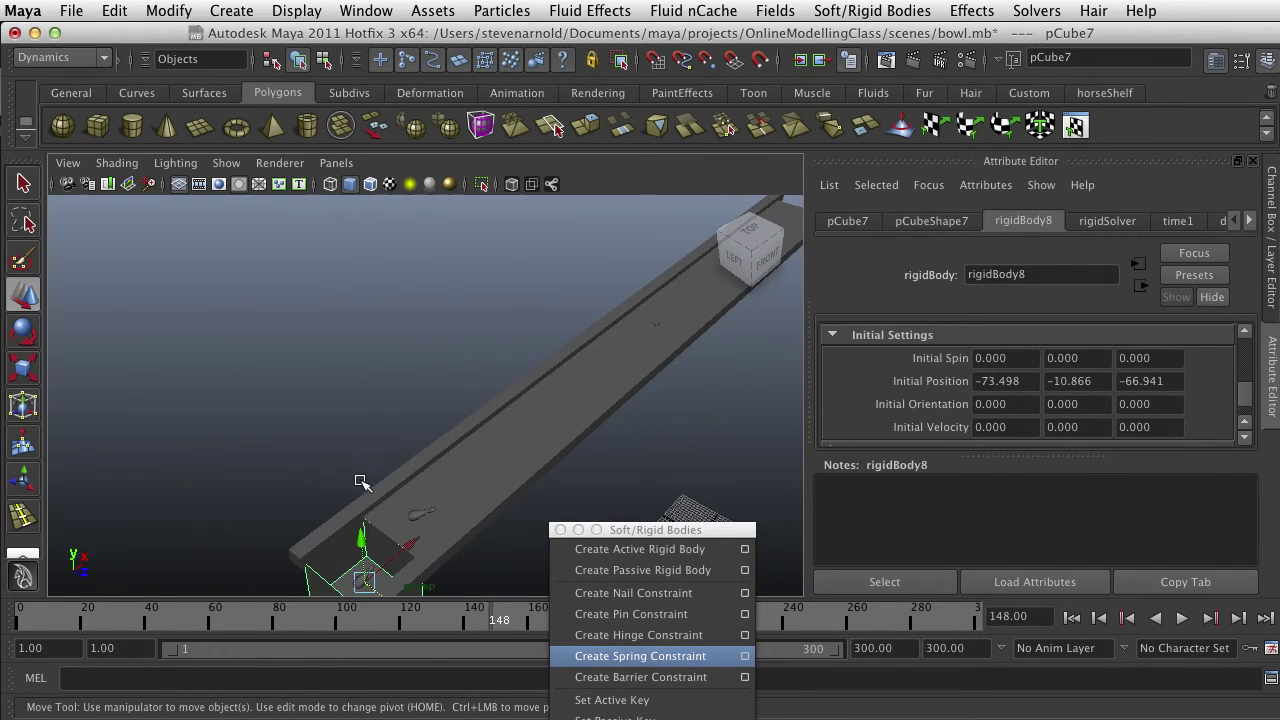
right_click_drag(362, 482, 418, 338, "alt")
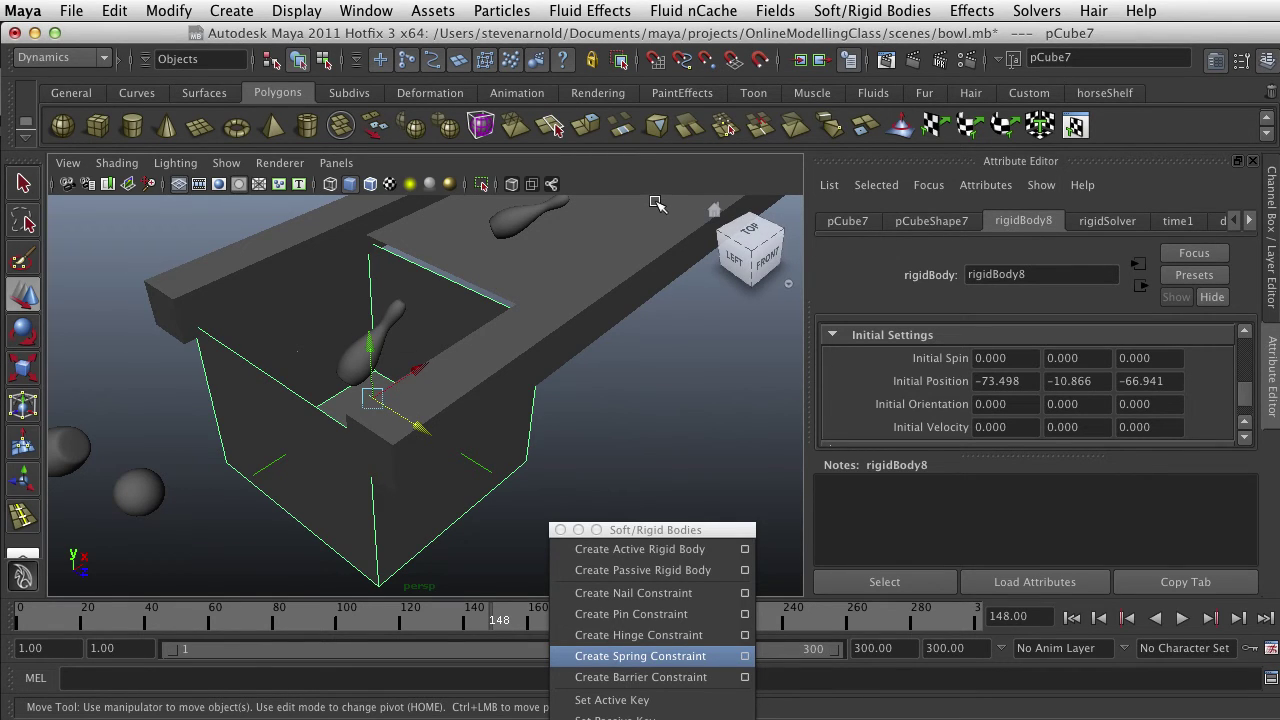
key("f")
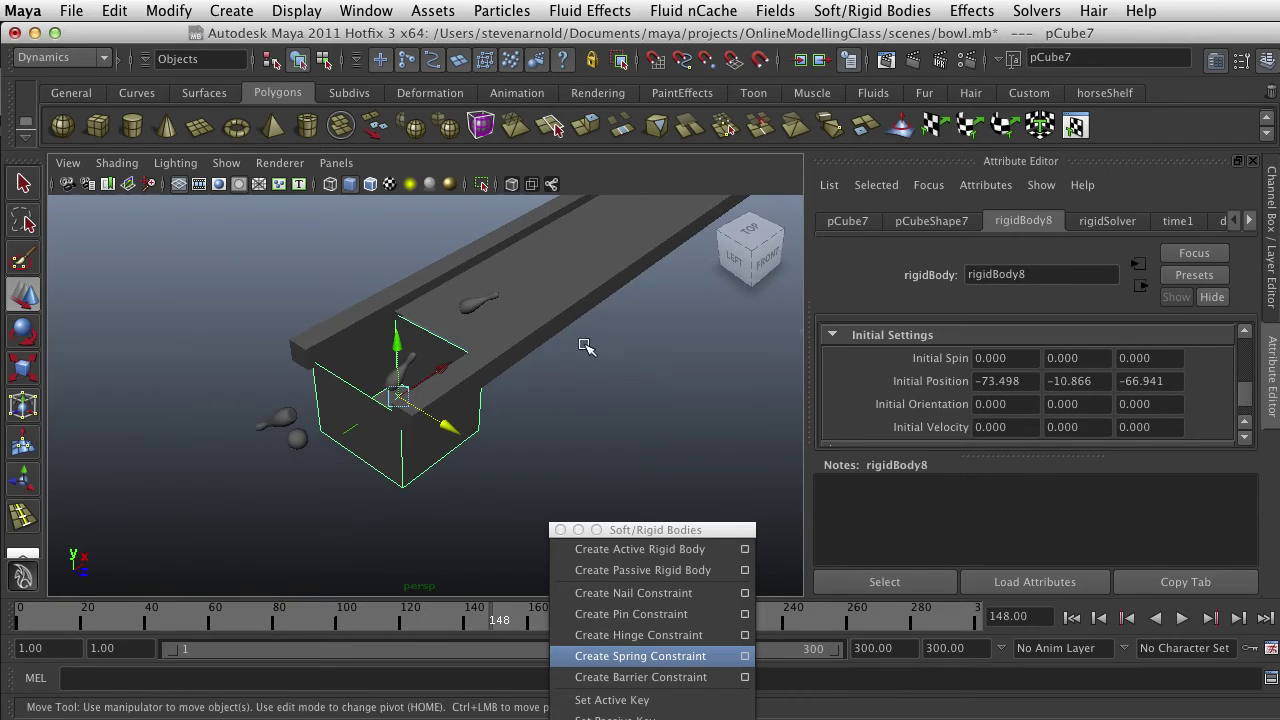
mouse_move(586, 346)
left_mouse_down("alt")
mouse_move(520, 326)
mouse_move(578, 338)
left_mouse_up("alt")
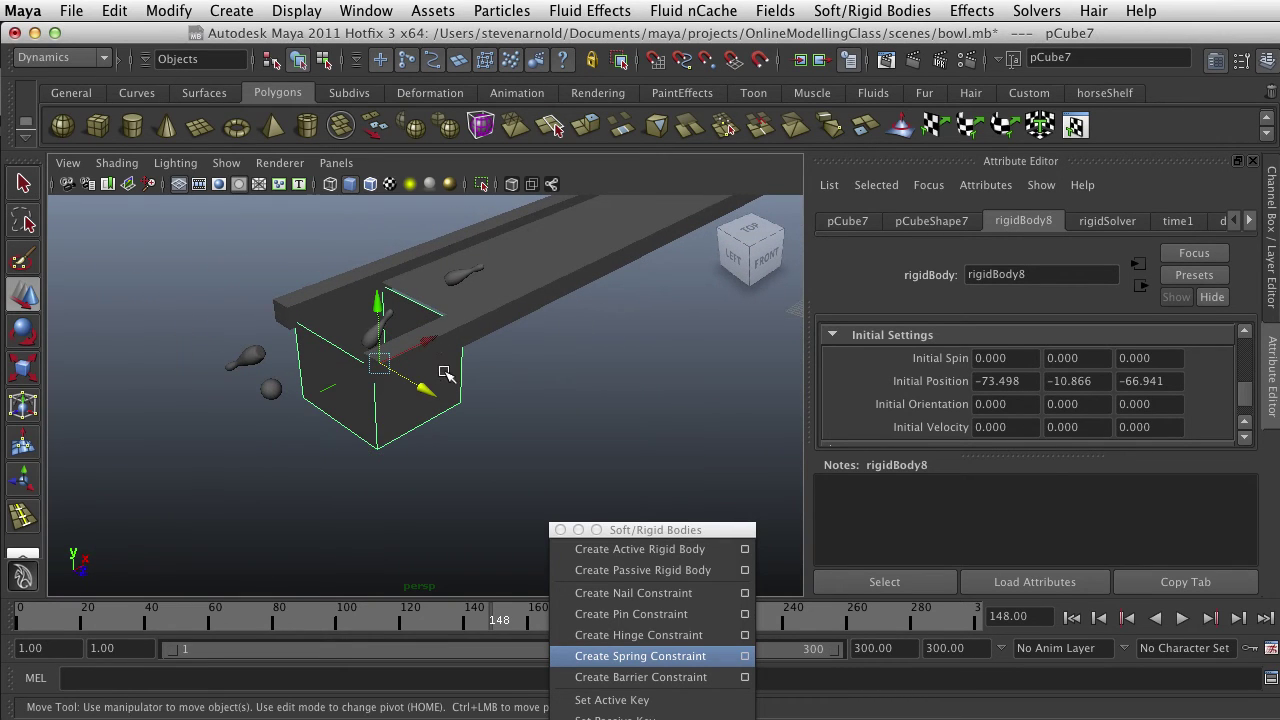
- Switch to the Polygons menu set and reverse the catch box's normals
left_click(68, 57)
left_click(59, 92)
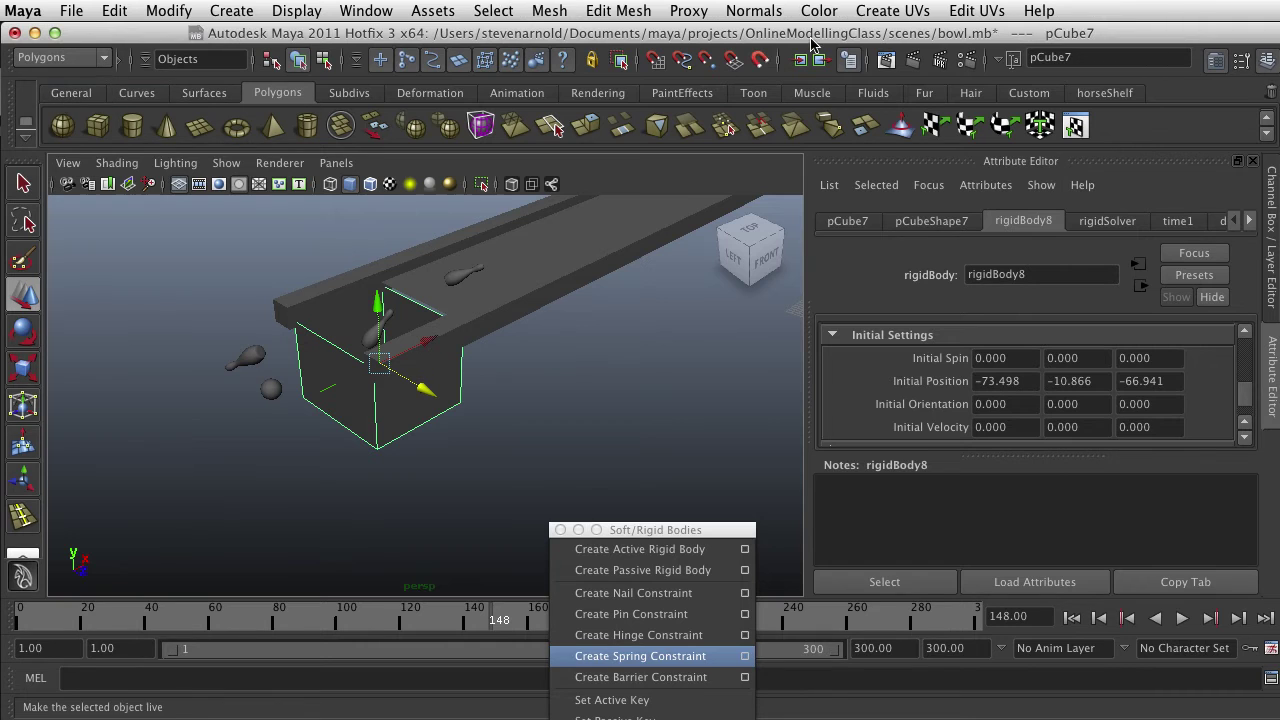
left_click(752, 11)
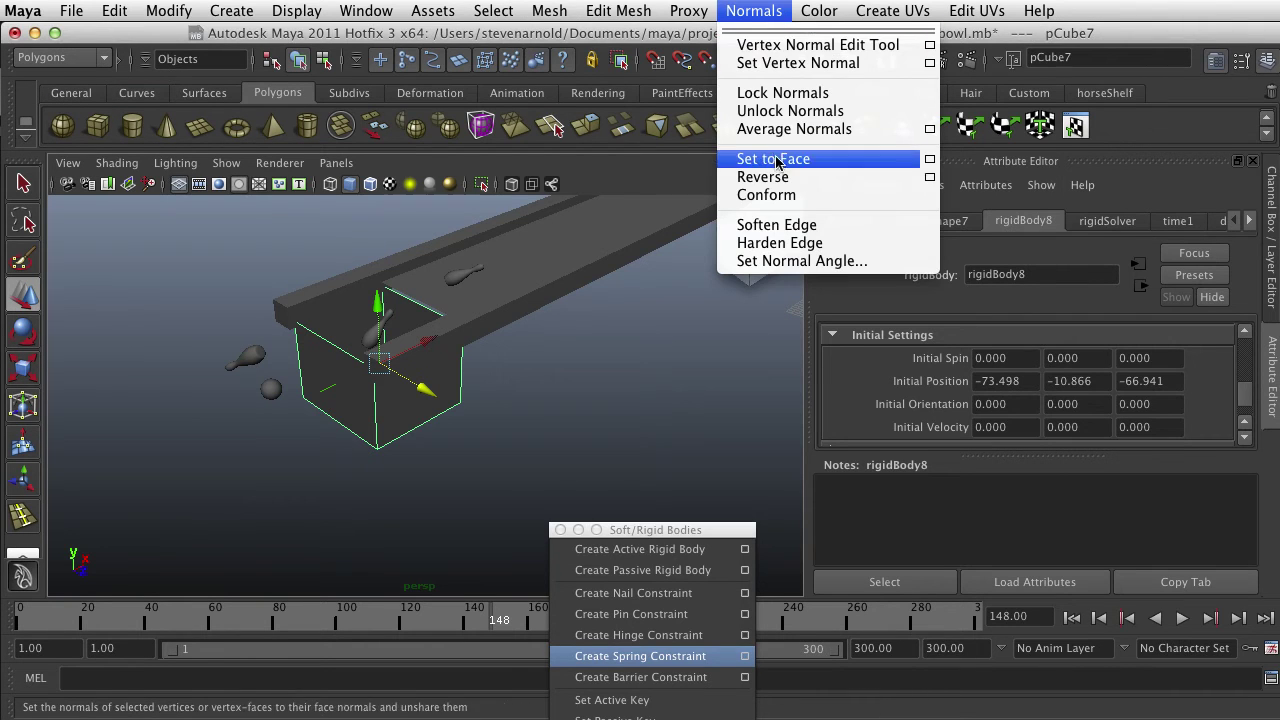
left_click(771, 180)
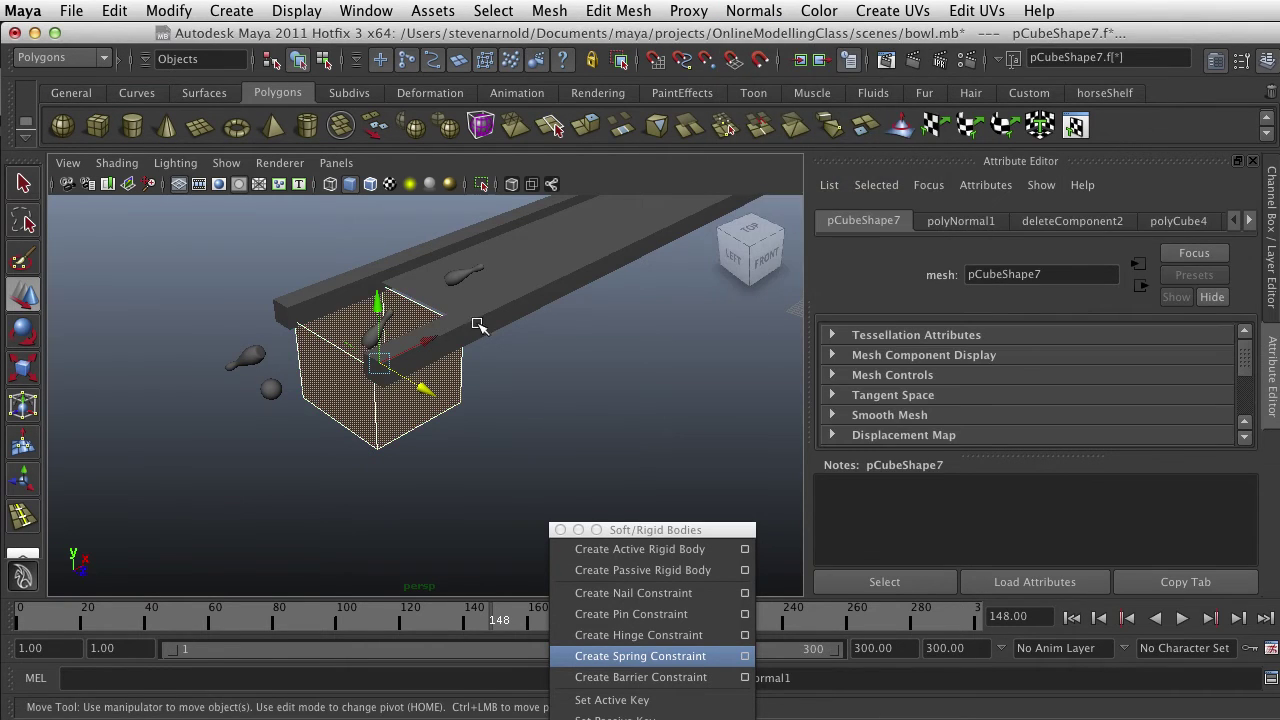
- Reselect the catch box pCube7 and tumble the view along the lane
left_click(535, 414)
scroll(426, 388, "up", 3)
left_click(266, 282)
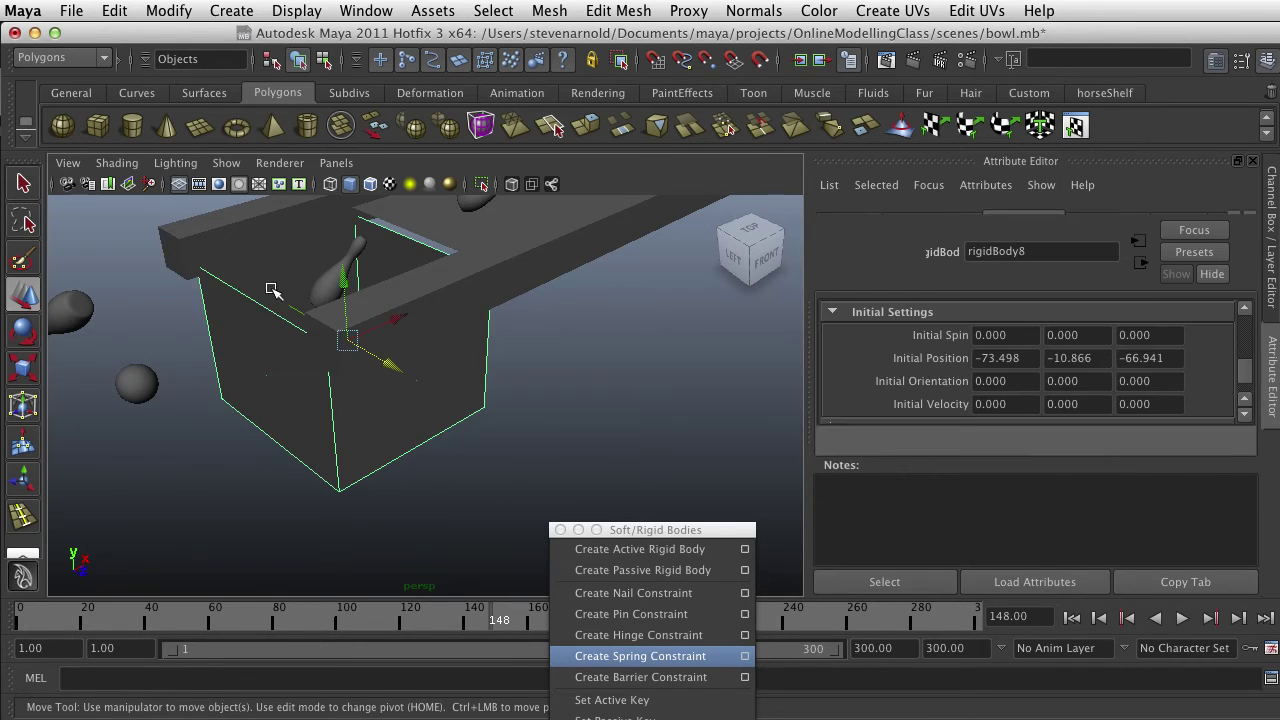
left_click_drag(266, 282, 311, 437, "alt")
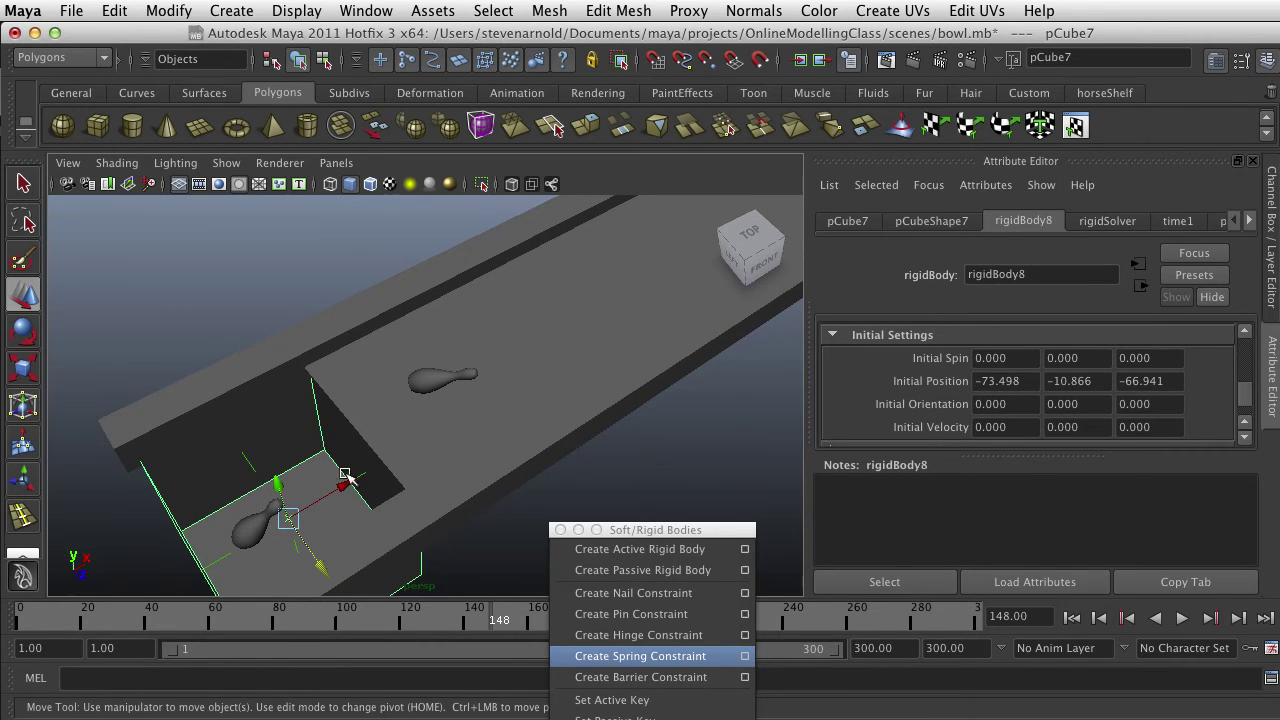
left_click_drag(320, 543, 375, 481, "alt")
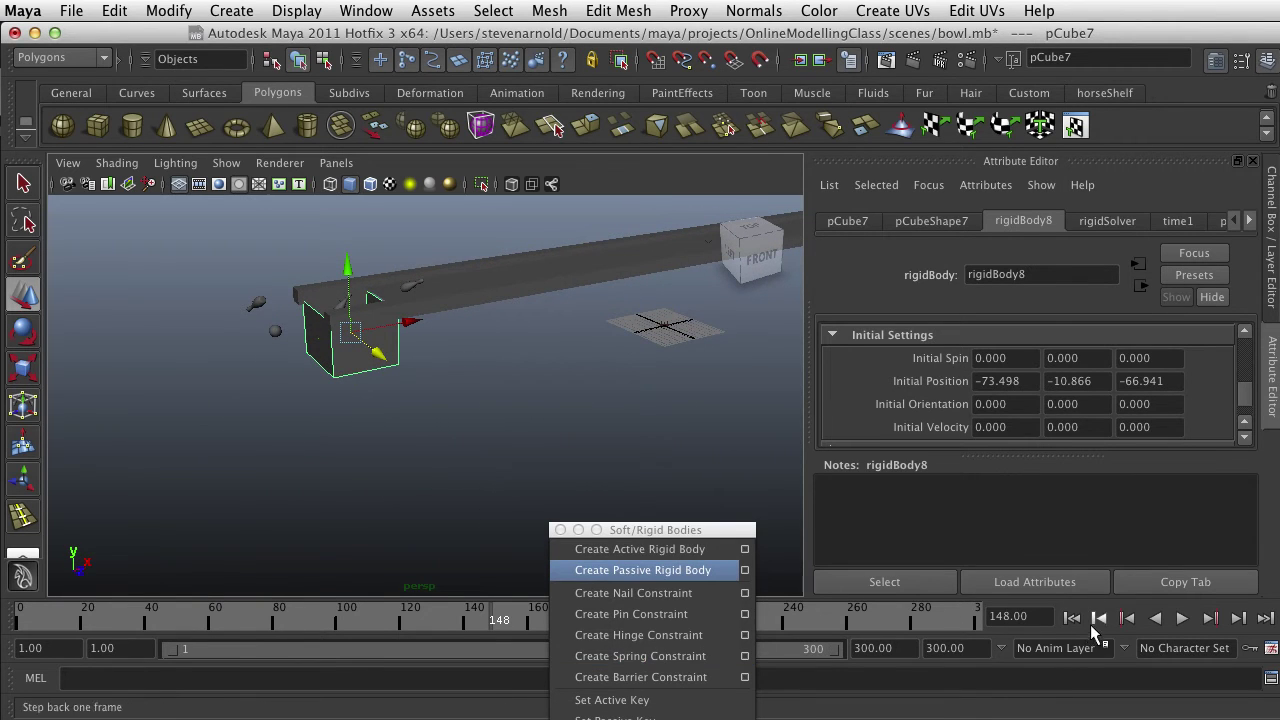
- Replay the simulation from frame 1, following the pins, then stop it
left_click(1090, 619)
left_click(1182, 619)
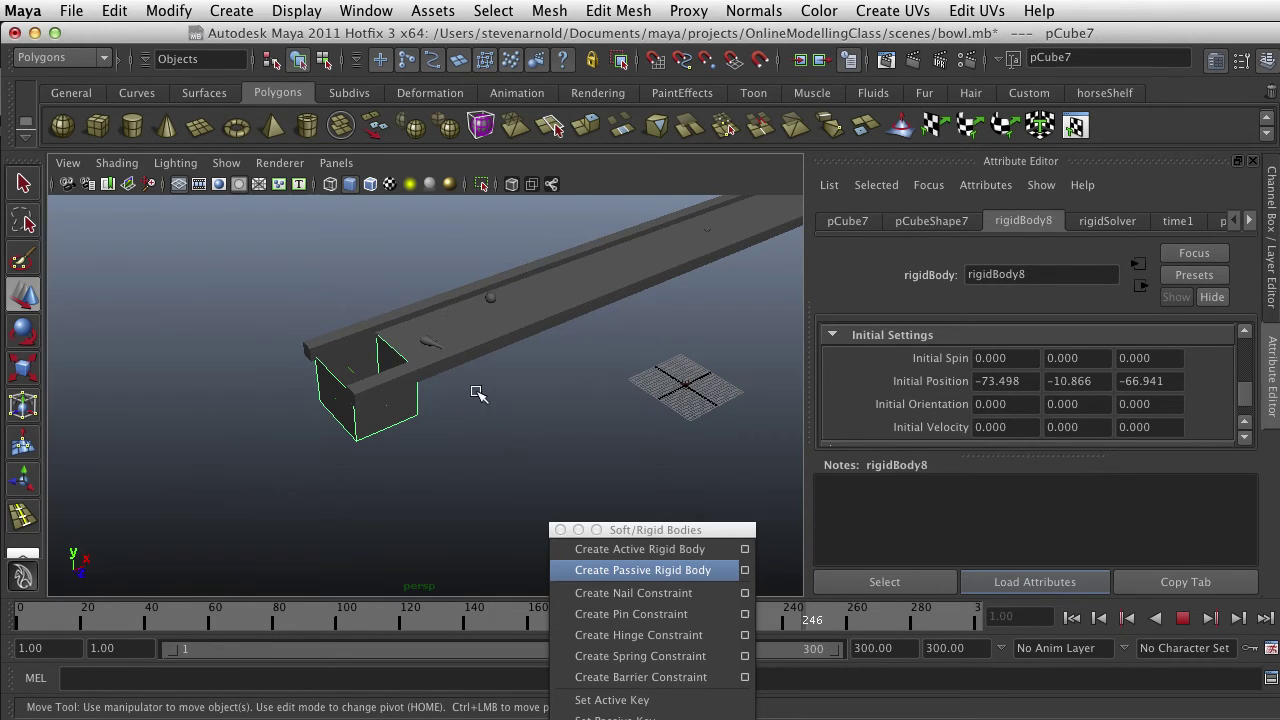
left_click_drag(517, 317, 594, 405, "alt")
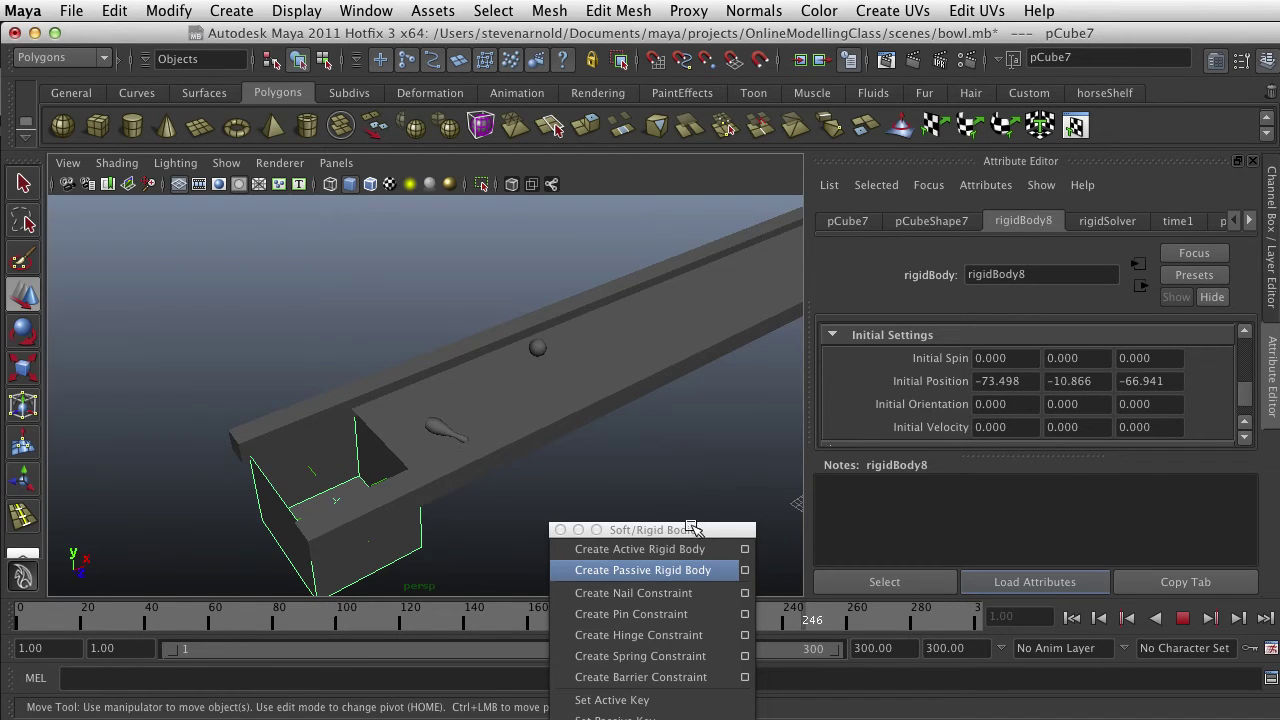
left_click(1170, 620)
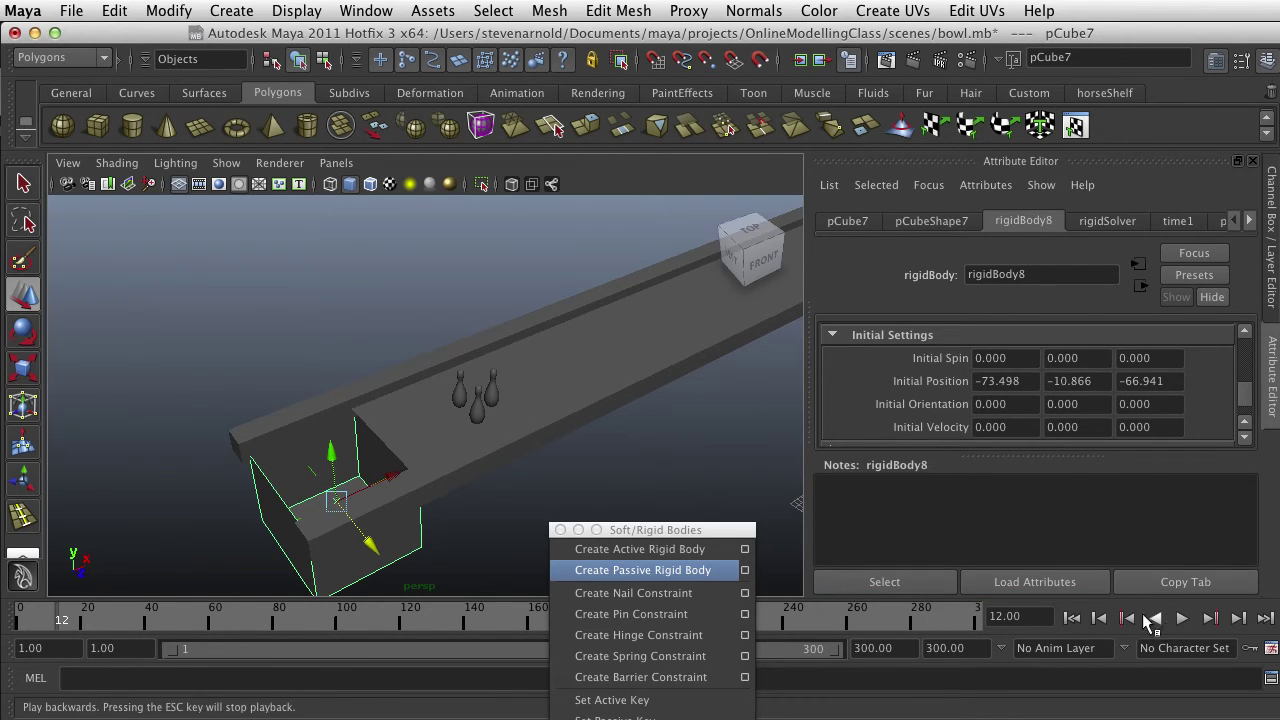
- Set Mass to 1 on pins pCylinder11, pCylinder12 and pCylinder13
left_click(488, 388)
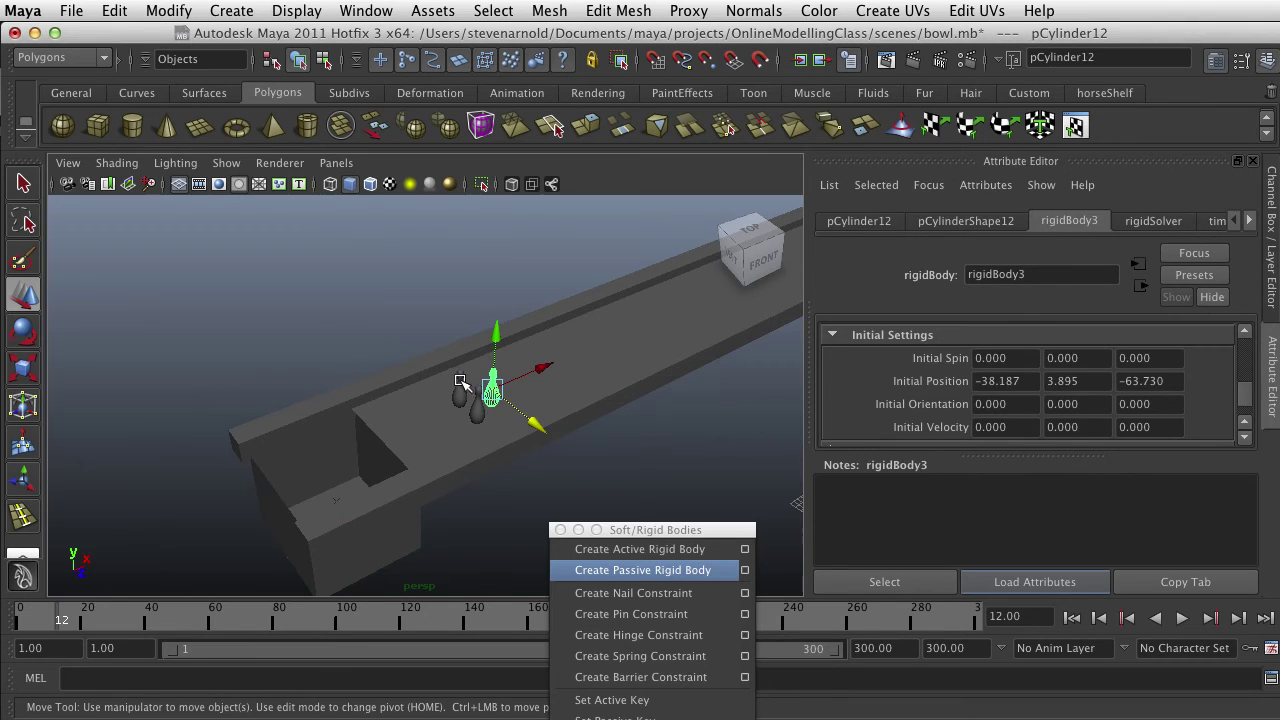
left_click(463, 390)
left_click(476, 412)
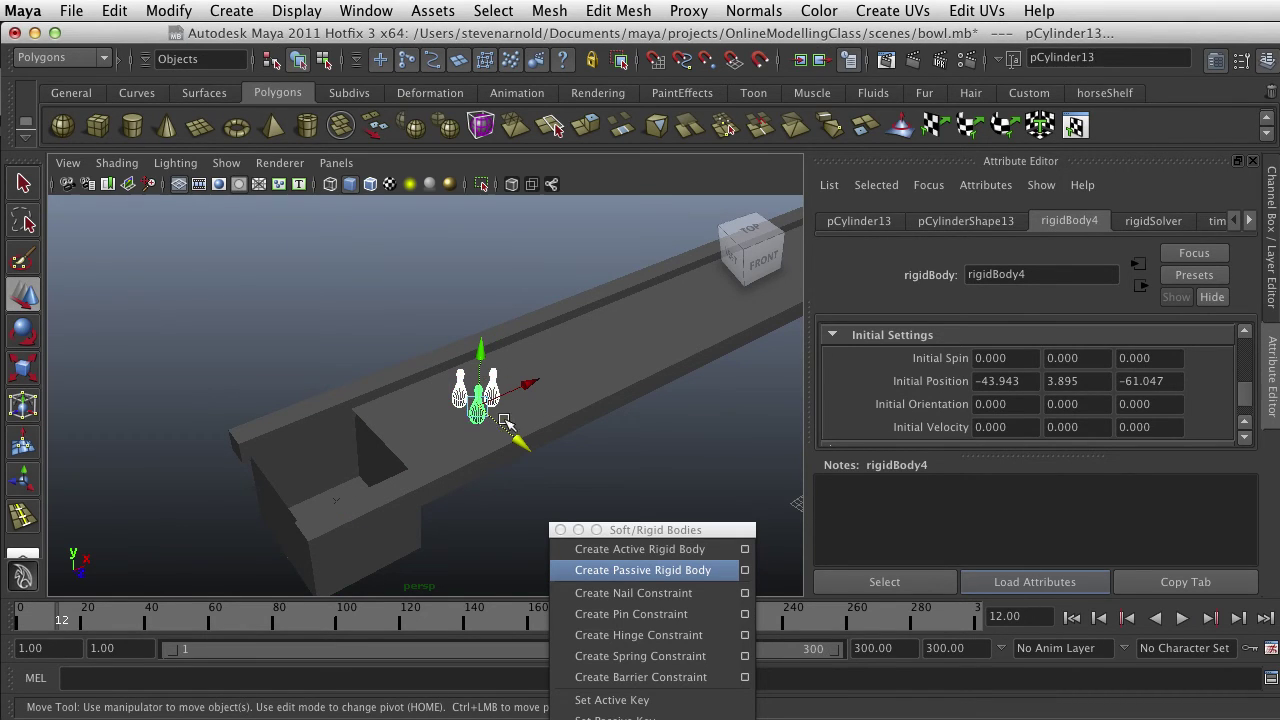
scroll(1024, 372, "down", 2)
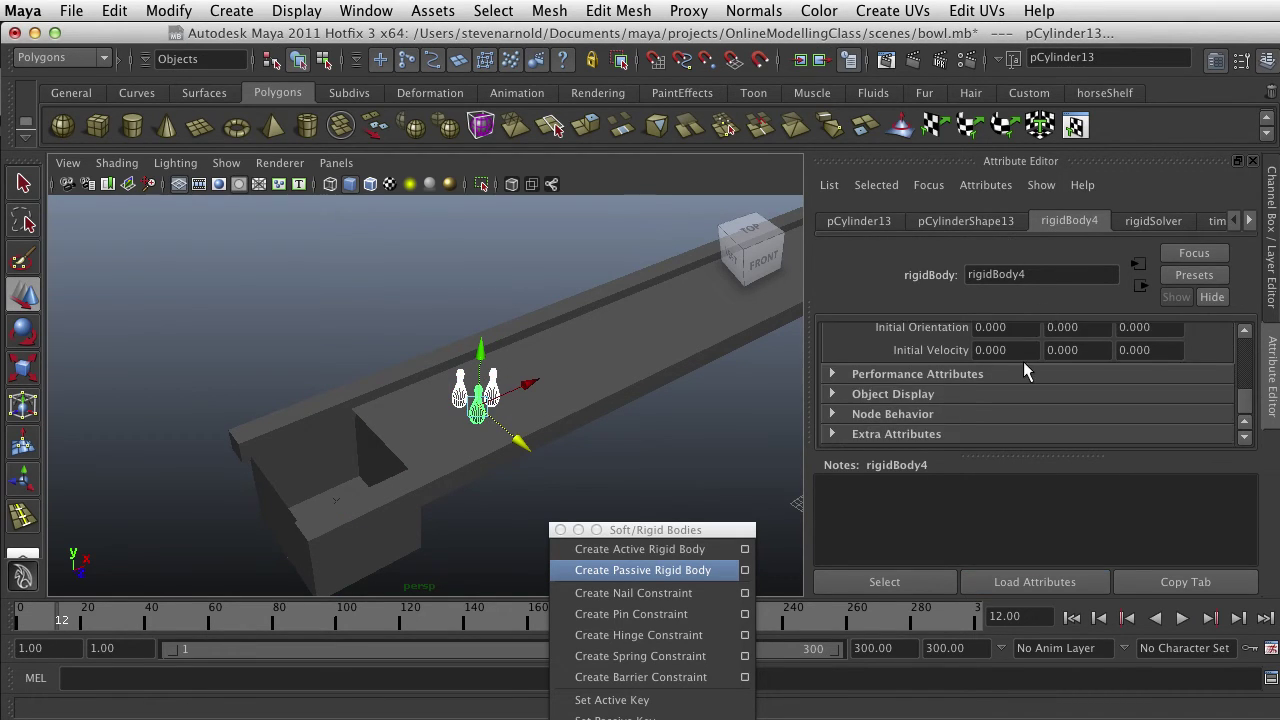
scroll(835, 395, "up", 10)
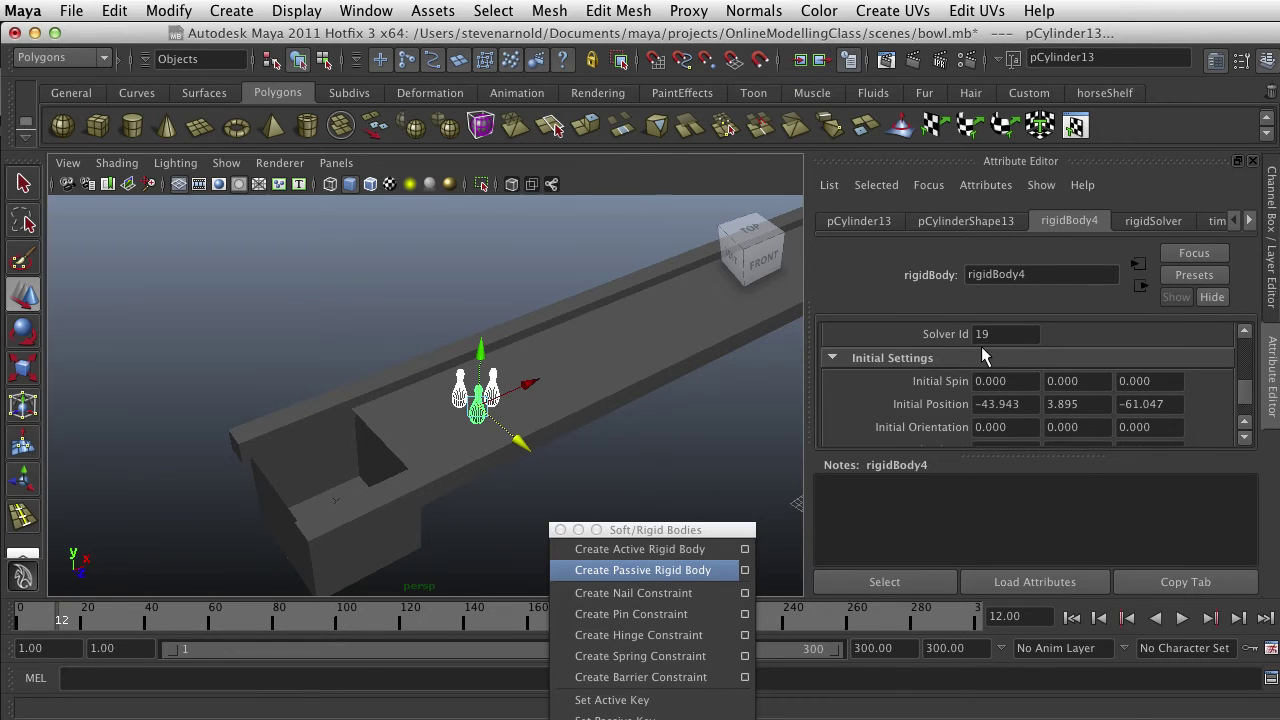
scroll(982, 350, "up", 5)
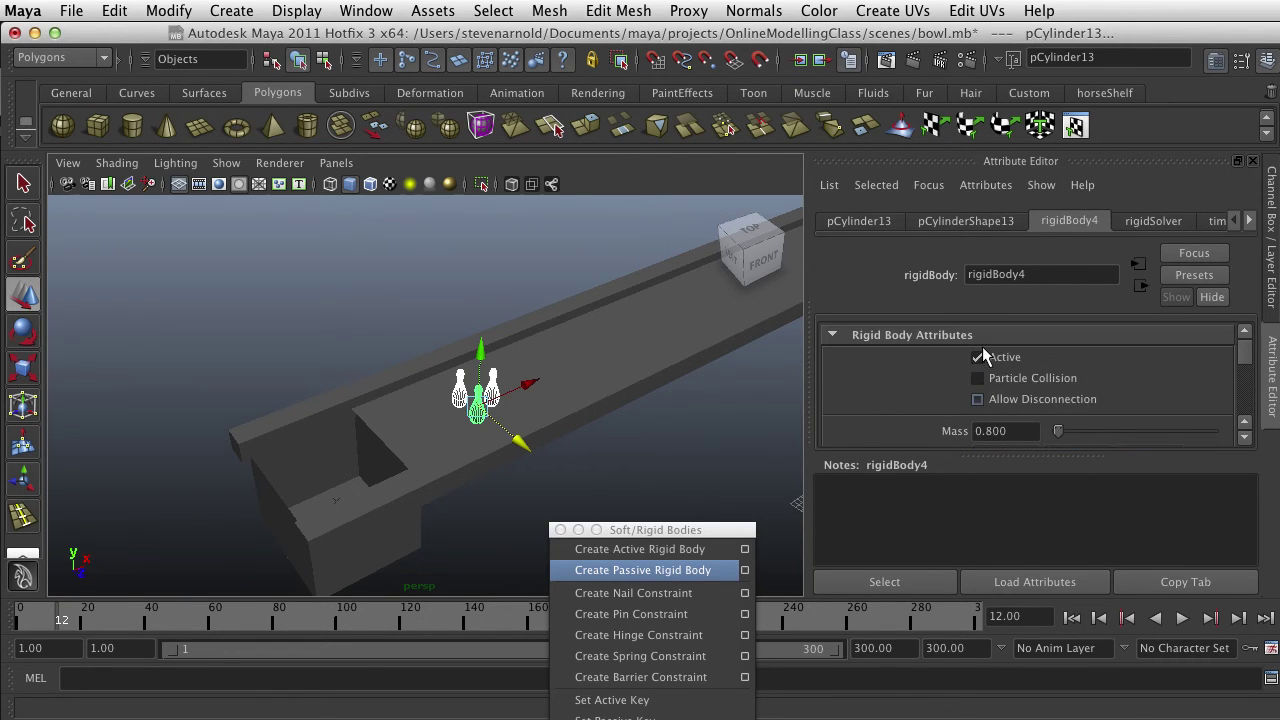
scroll(1028, 420, "down", 1)
double_click(1000, 391)
type("1")
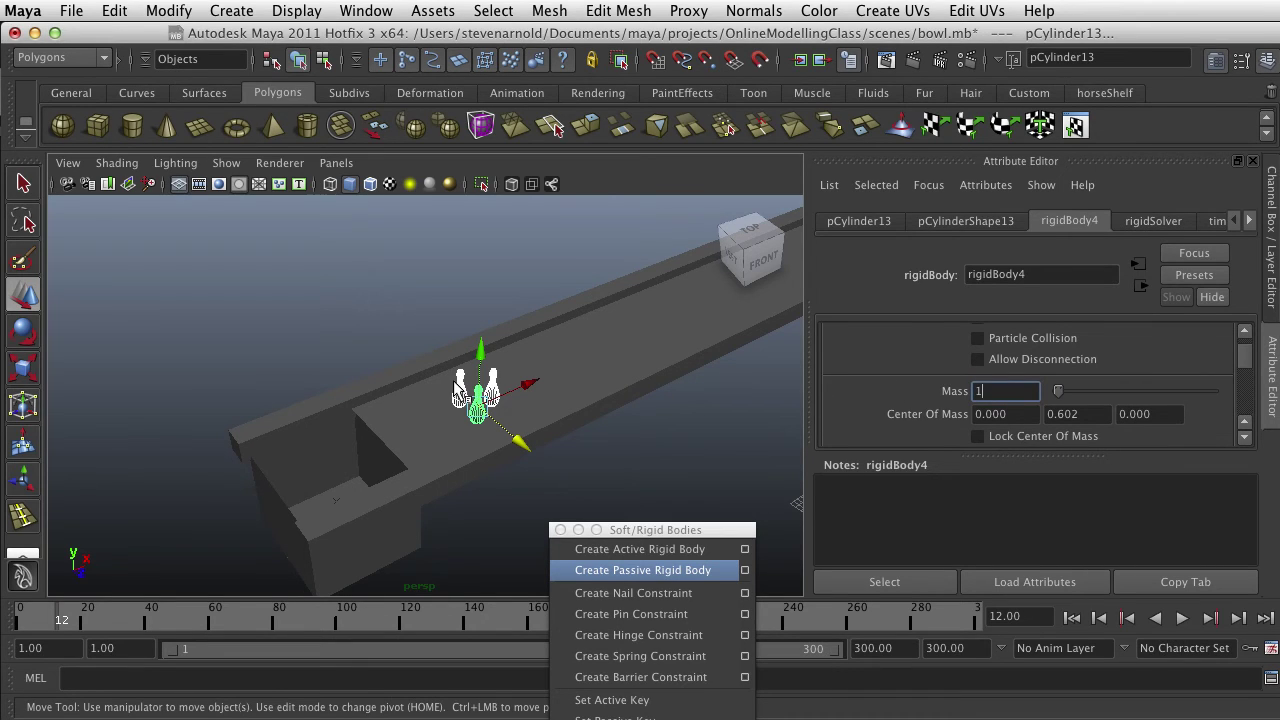
left_click(458, 392)
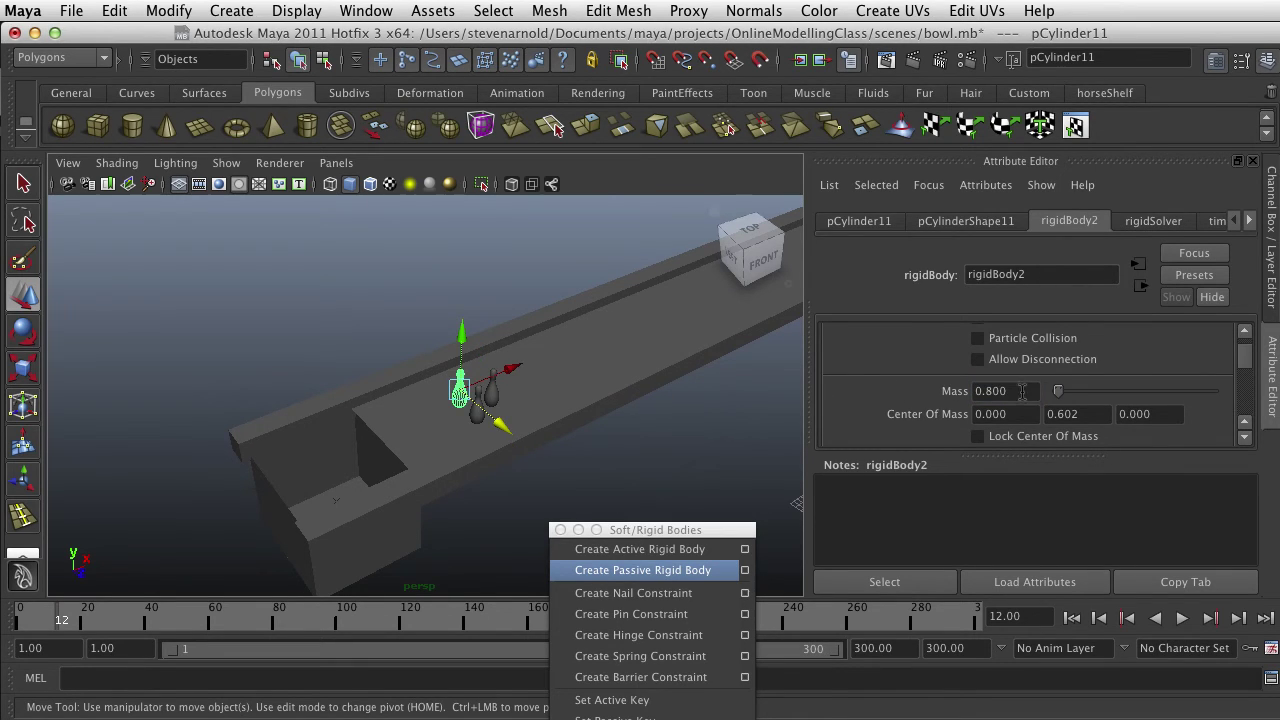
double_click(1022, 391)
type("1")
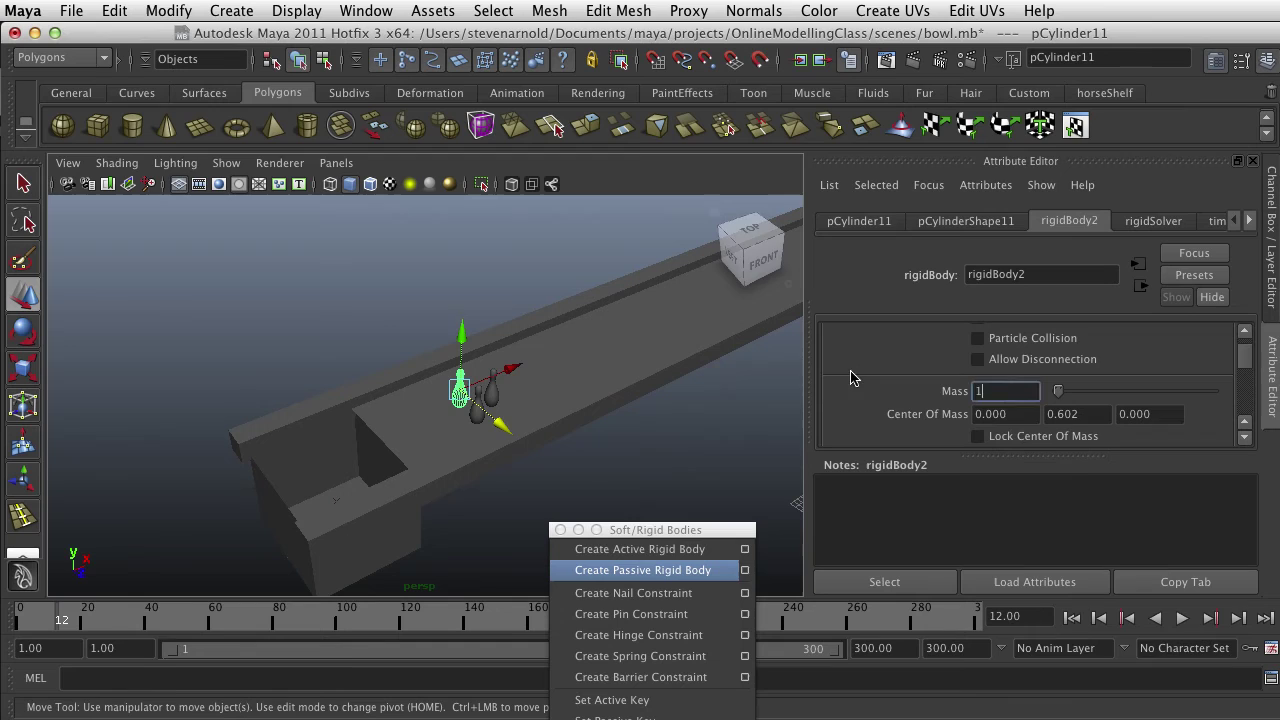
left_click(495, 392)
double_click(1000, 391)
type("1")
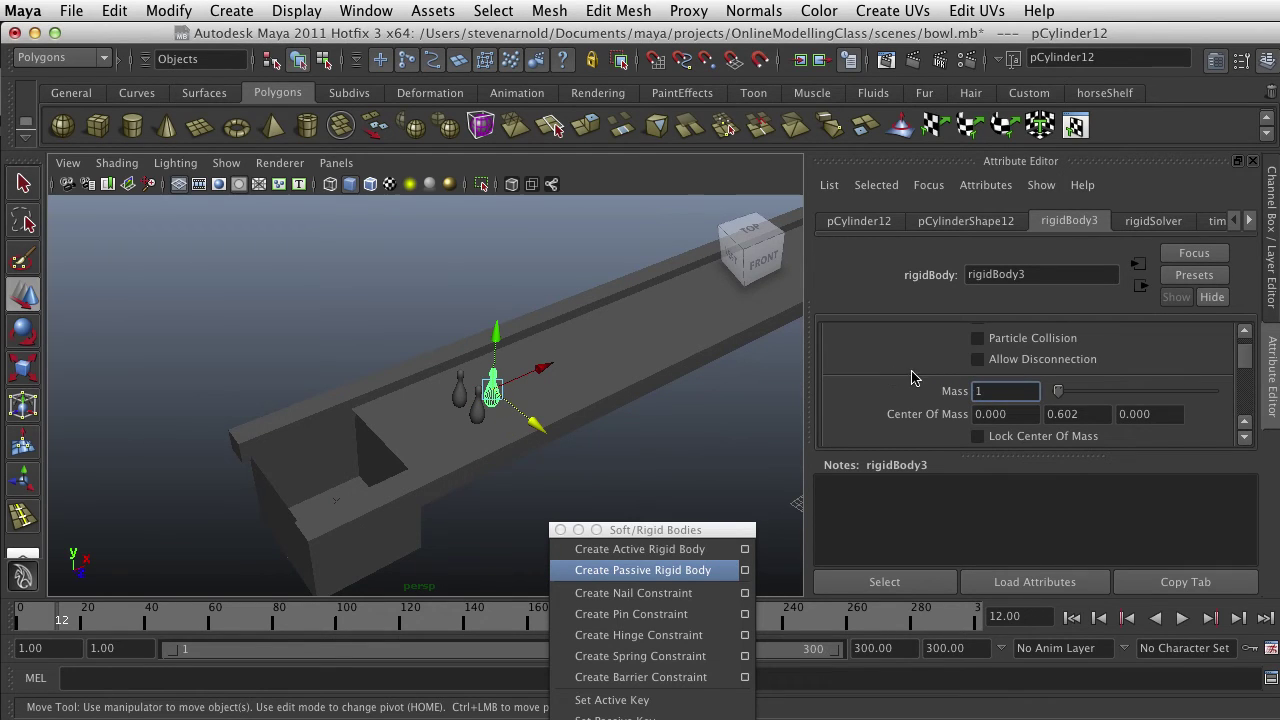
left_click(480, 412)
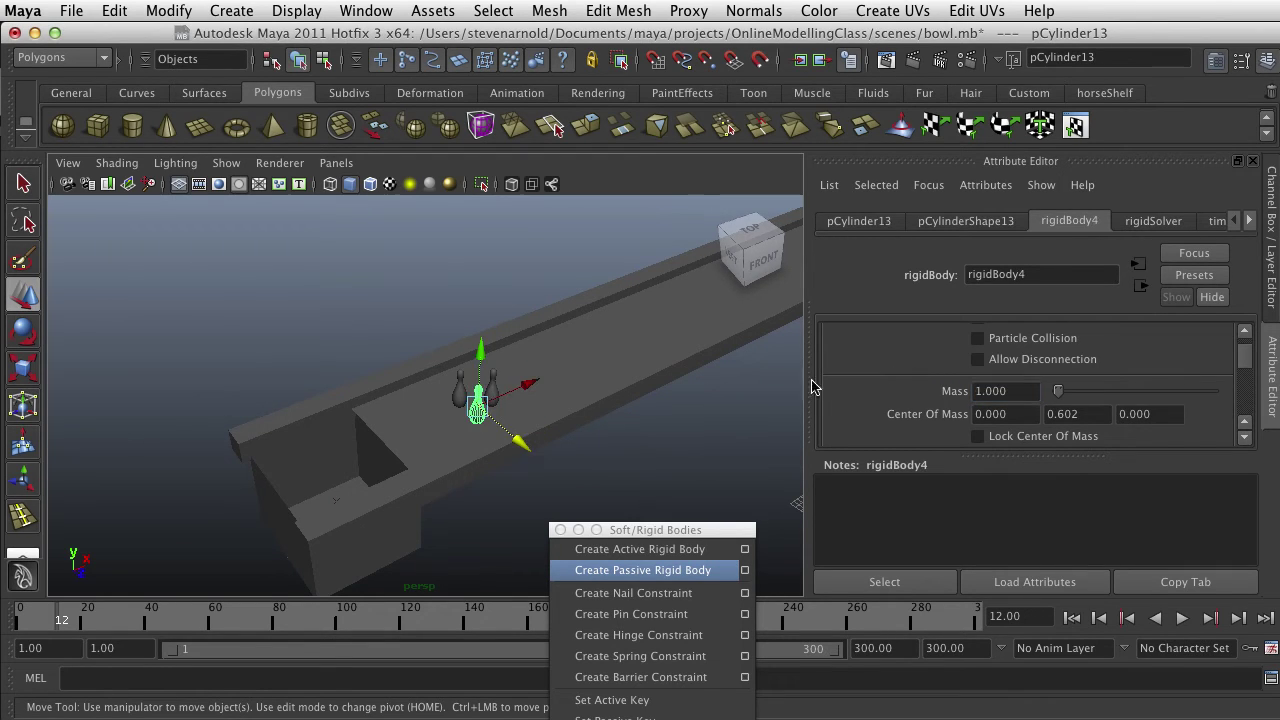
- Give the bowling ball pSphere1 mass 3 and select its Initial Velocity X value for editing
scroll(706, 324, "down", 5)
left_click(618, 316)
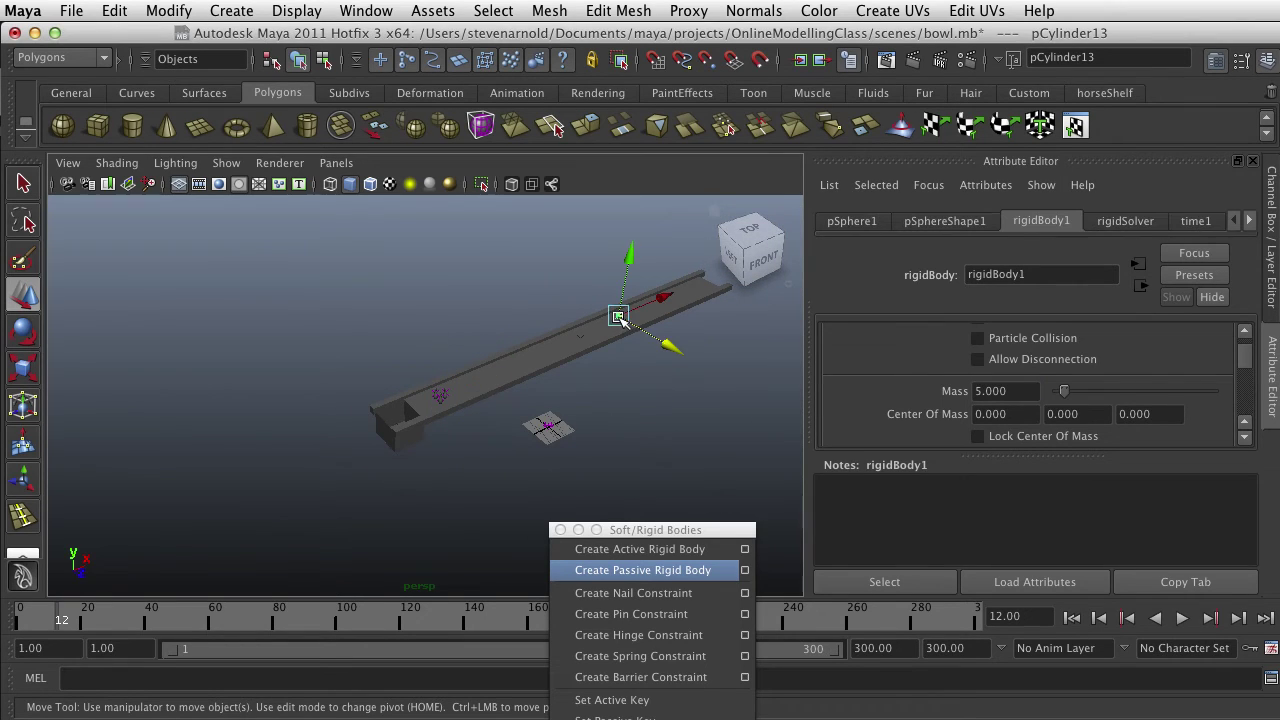
double_click(1034, 391)
type("3")
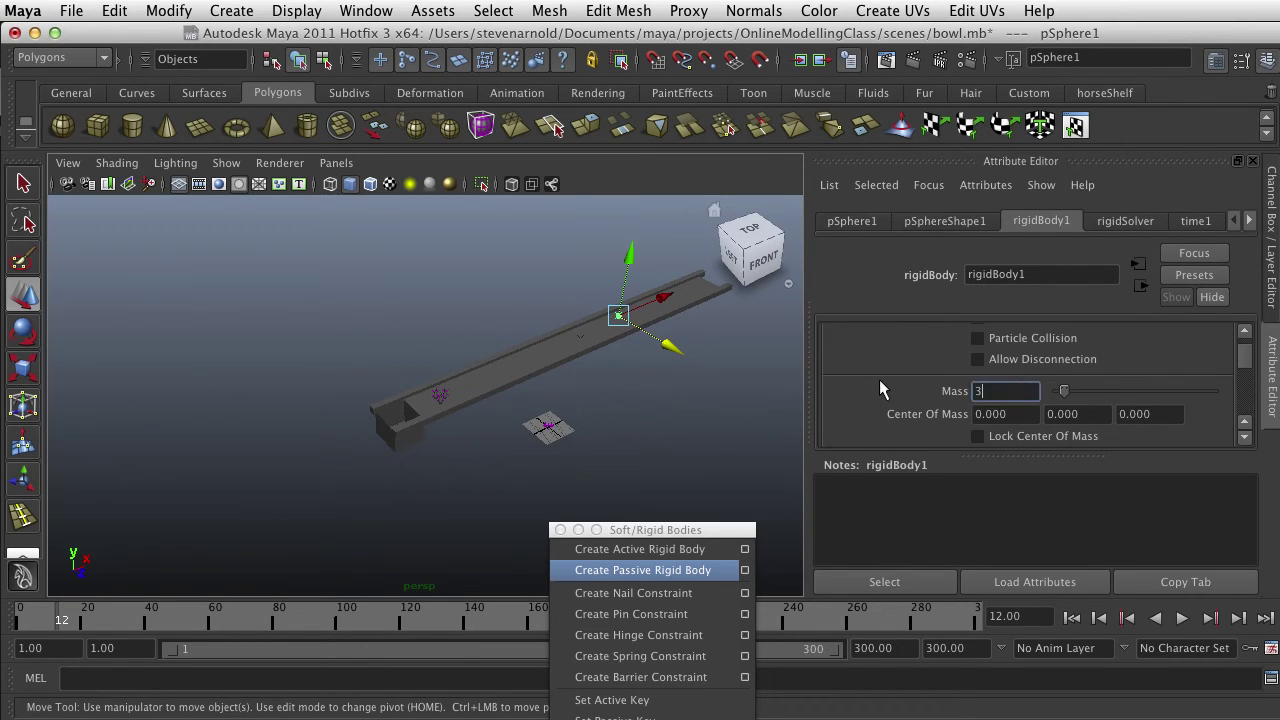
left_click(382, 425)
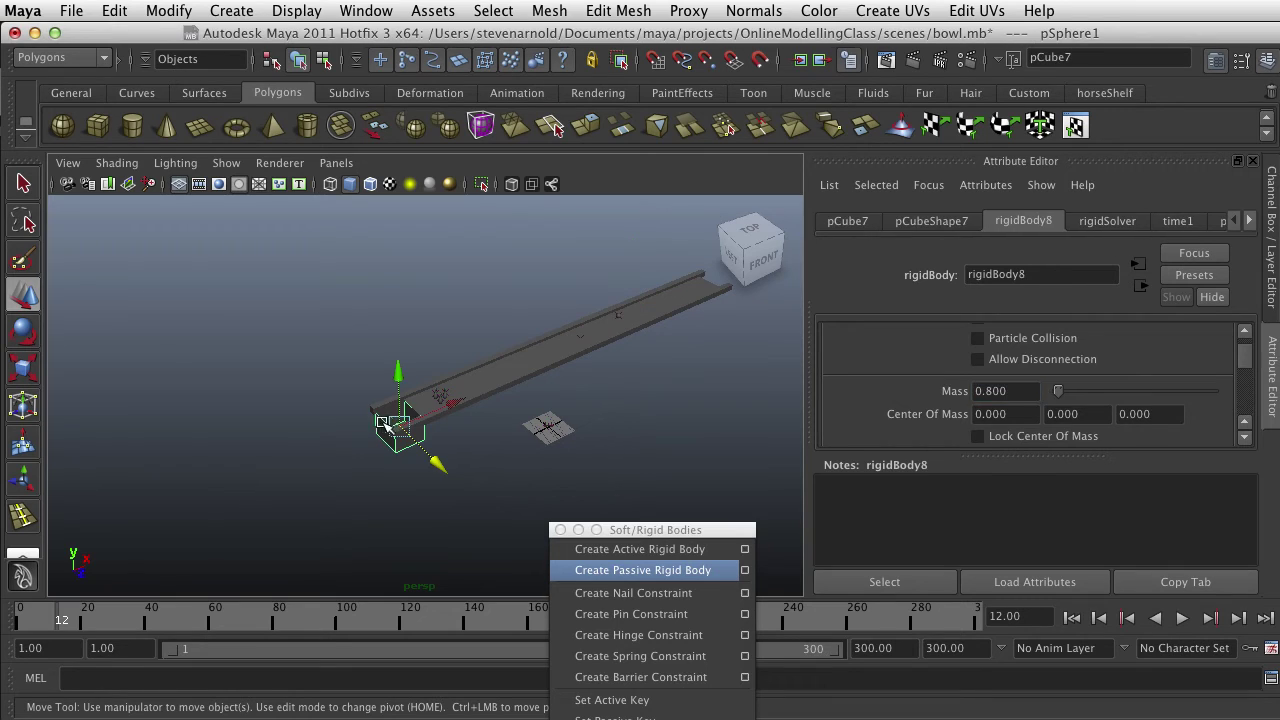
left_click(619, 316)
scroll(1074, 373, "down", 5)
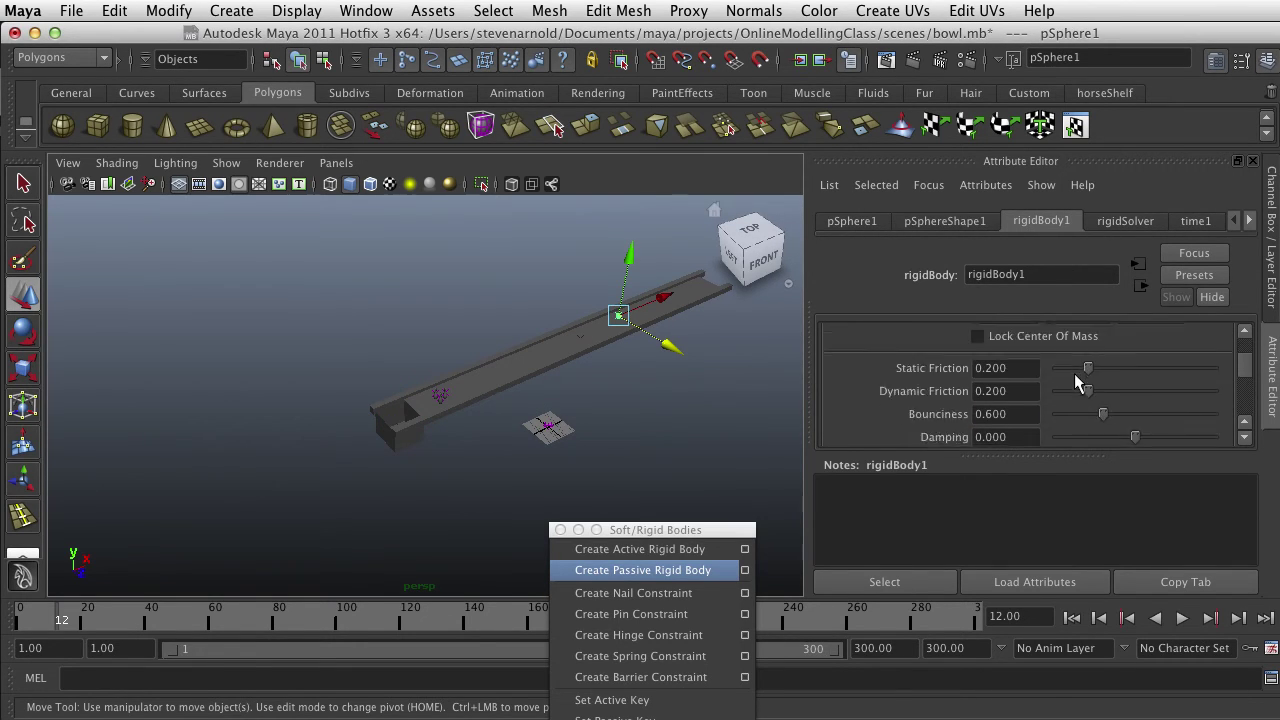
scroll(1074, 373, "down", 6)
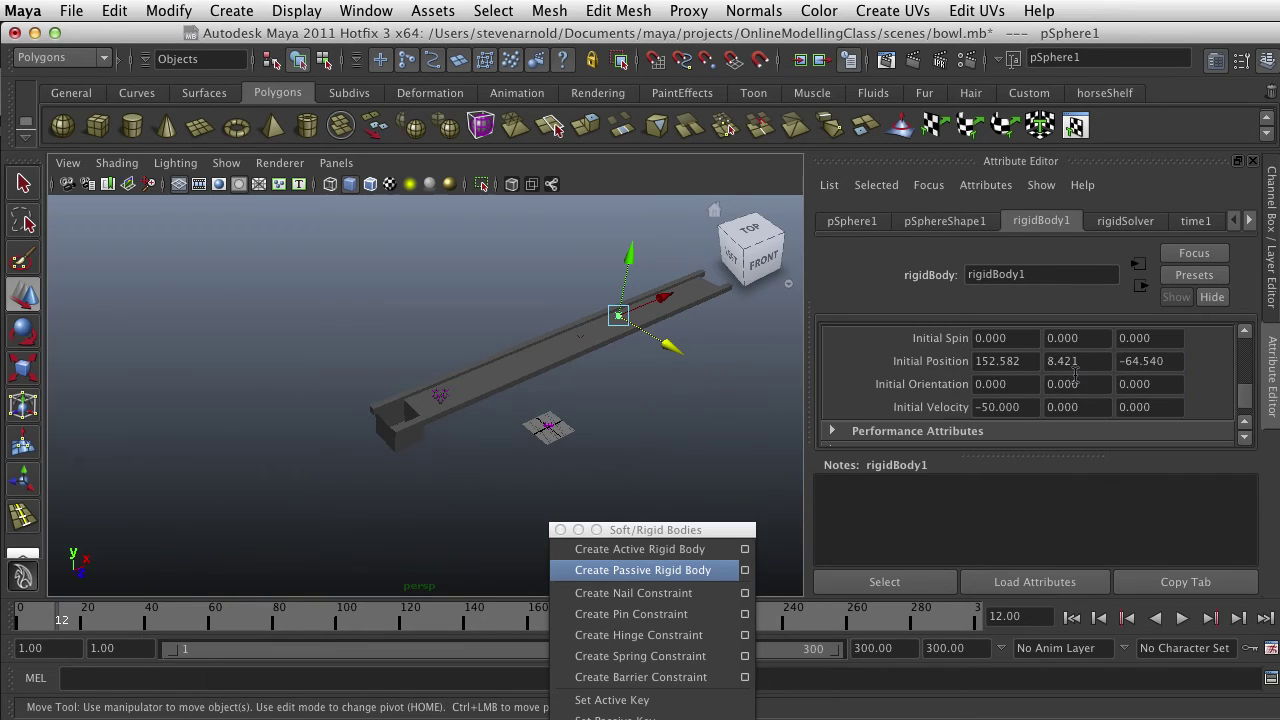
left_click_drag(1028, 406, 978, 407)
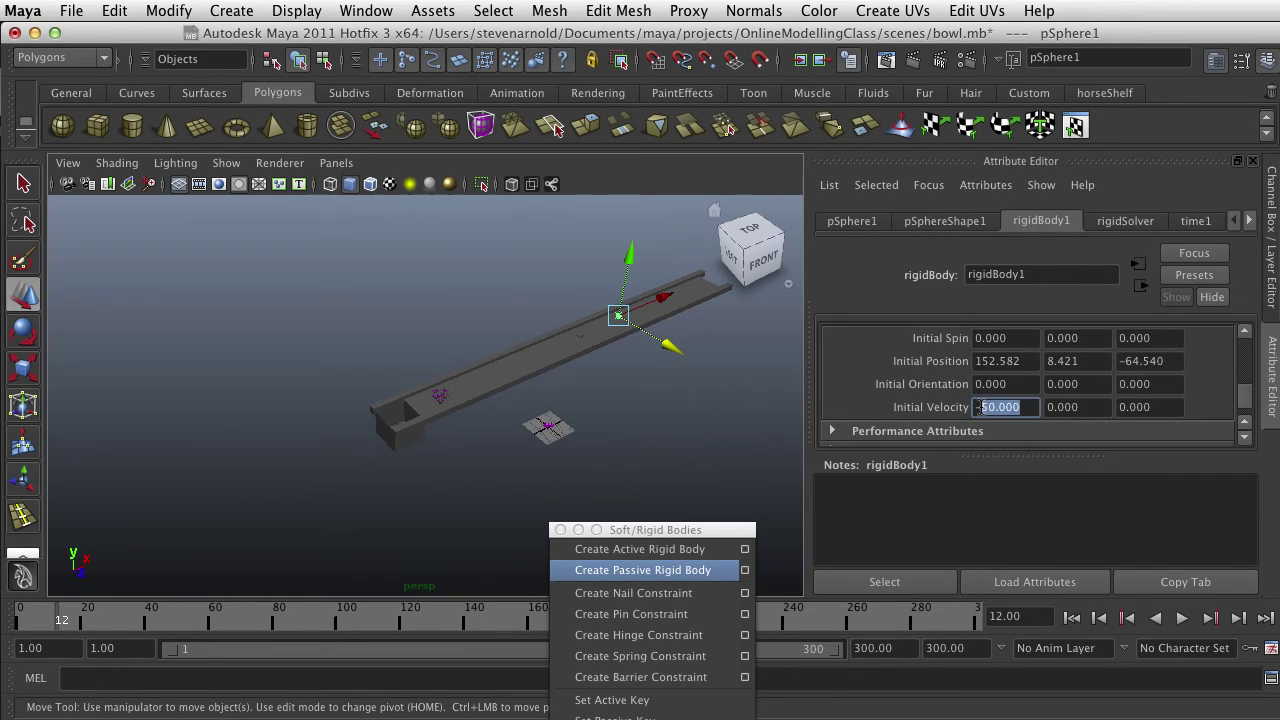
- Finish the ball's -35 velocity, then slide one end's vertices of catch box pCube7 along X
type("3")
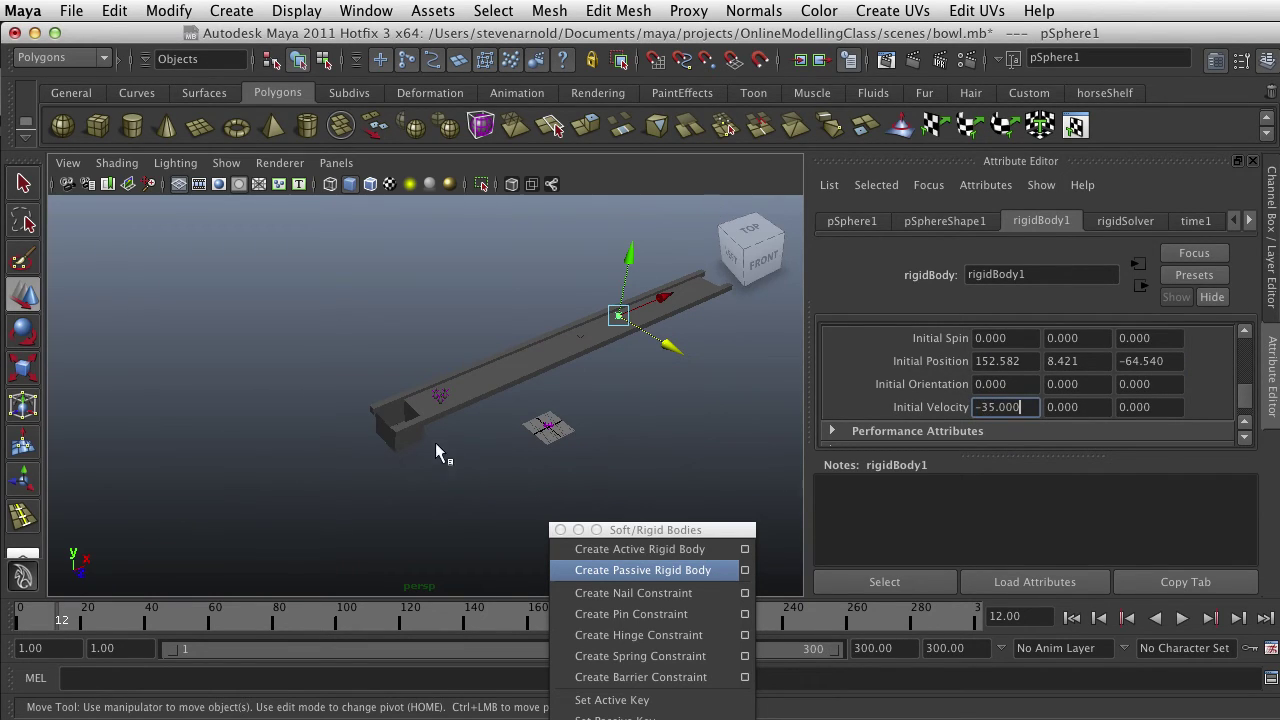
scroll(435, 442, "up", 5)
scroll(408, 443, "down", 3)
left_click(325, 466)
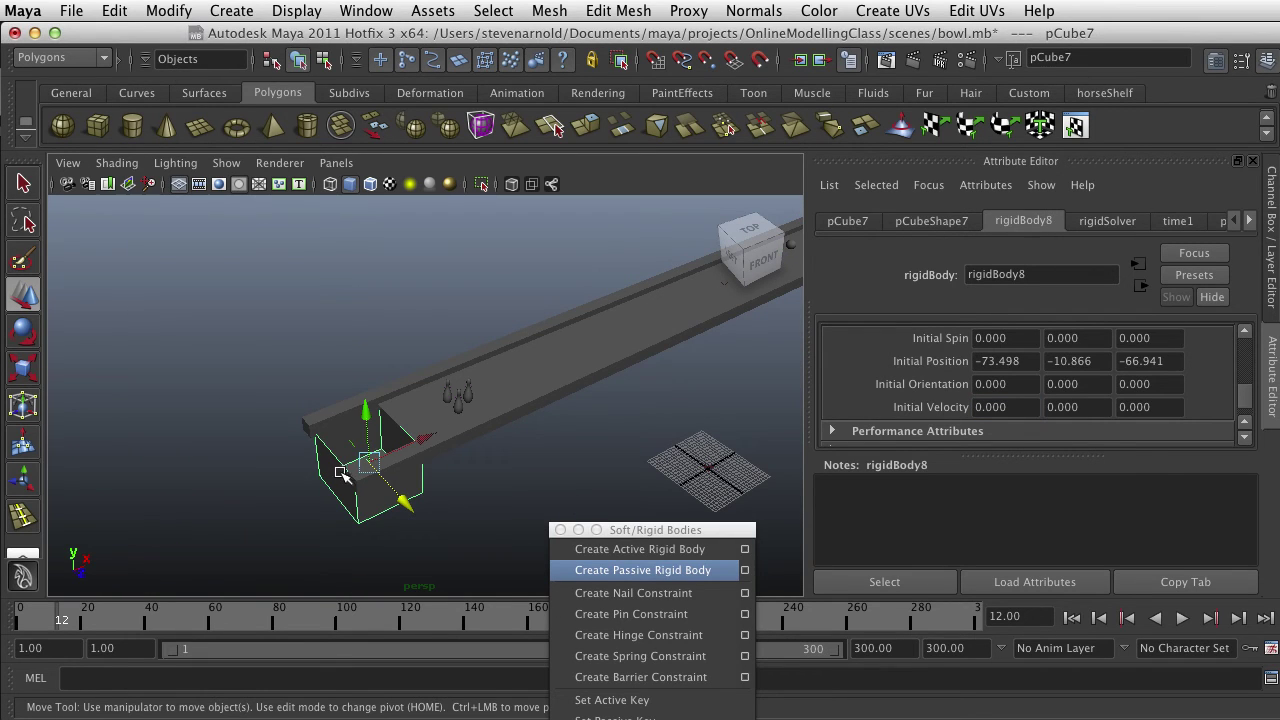
right_click_drag(337, 470, 262, 462)
left_click_drag(266, 434, 380, 543)
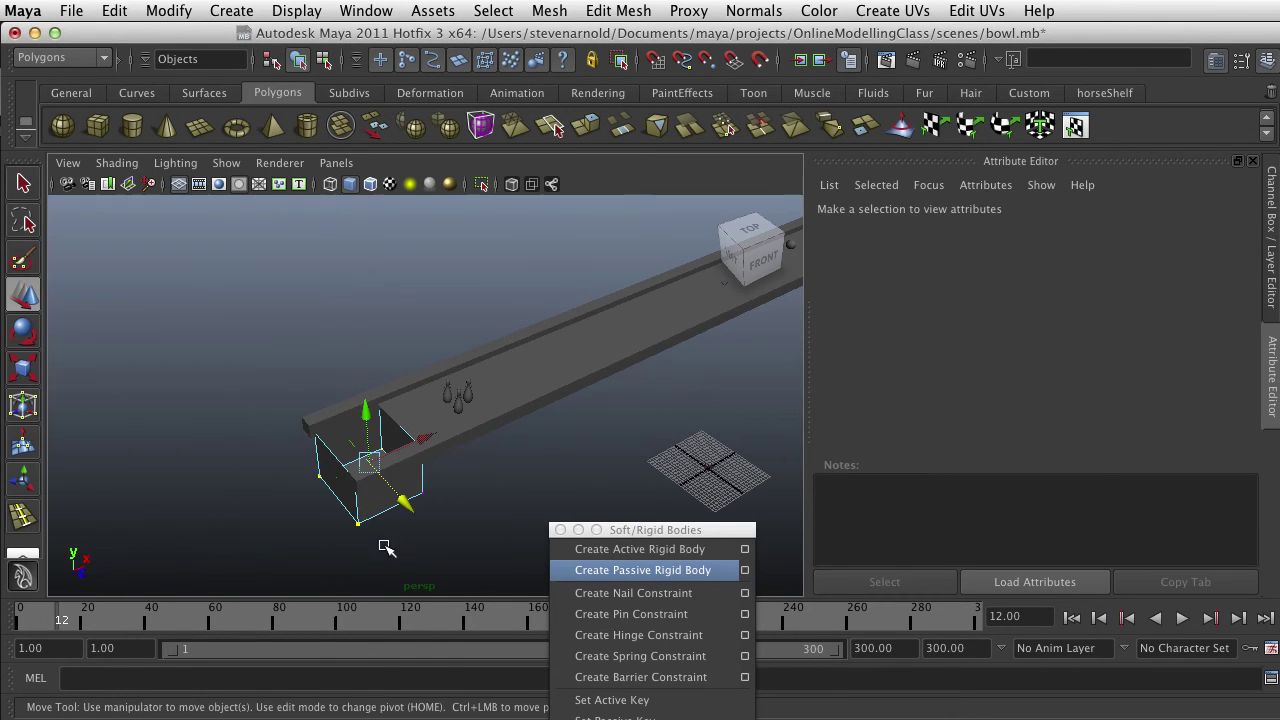
left_click_drag(421, 452, 455, 483)
- Reselect pCube7's end vertices and stretch both ends of the box along the lane
left_click(277, 446)
left_click_drag(278, 446, 417, 526)
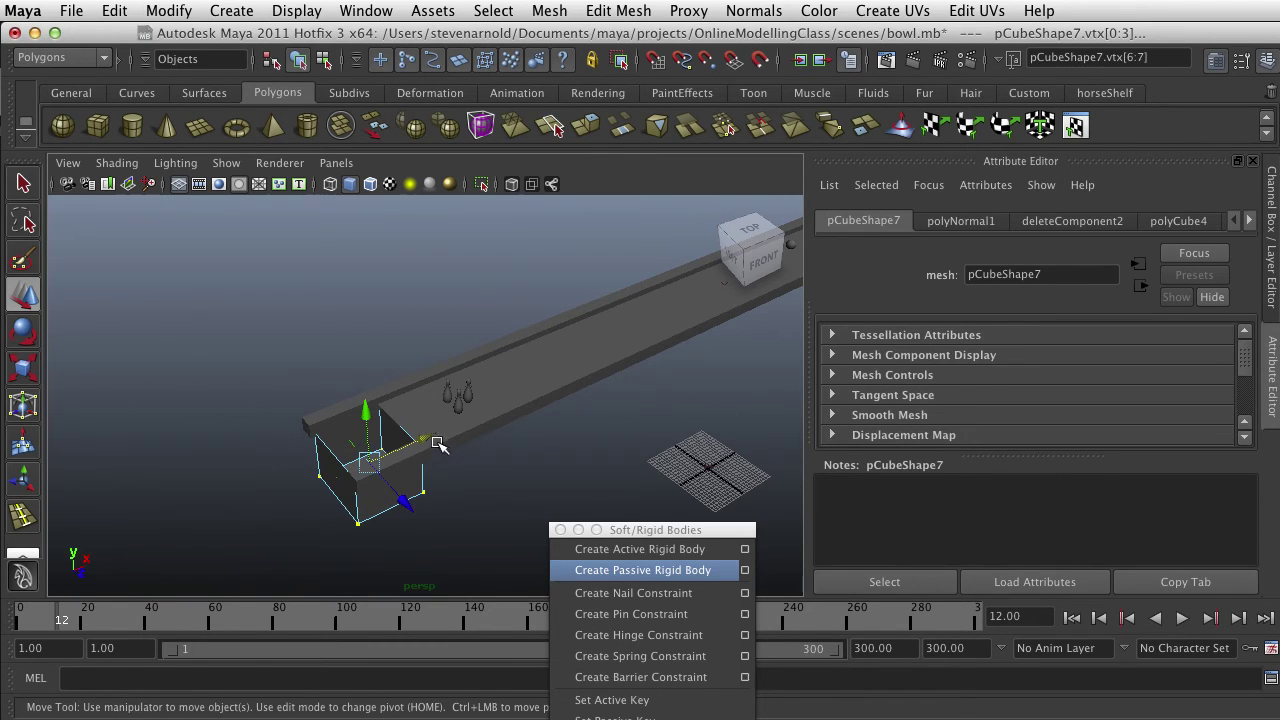
left_click_drag(420, 443, 409, 520)
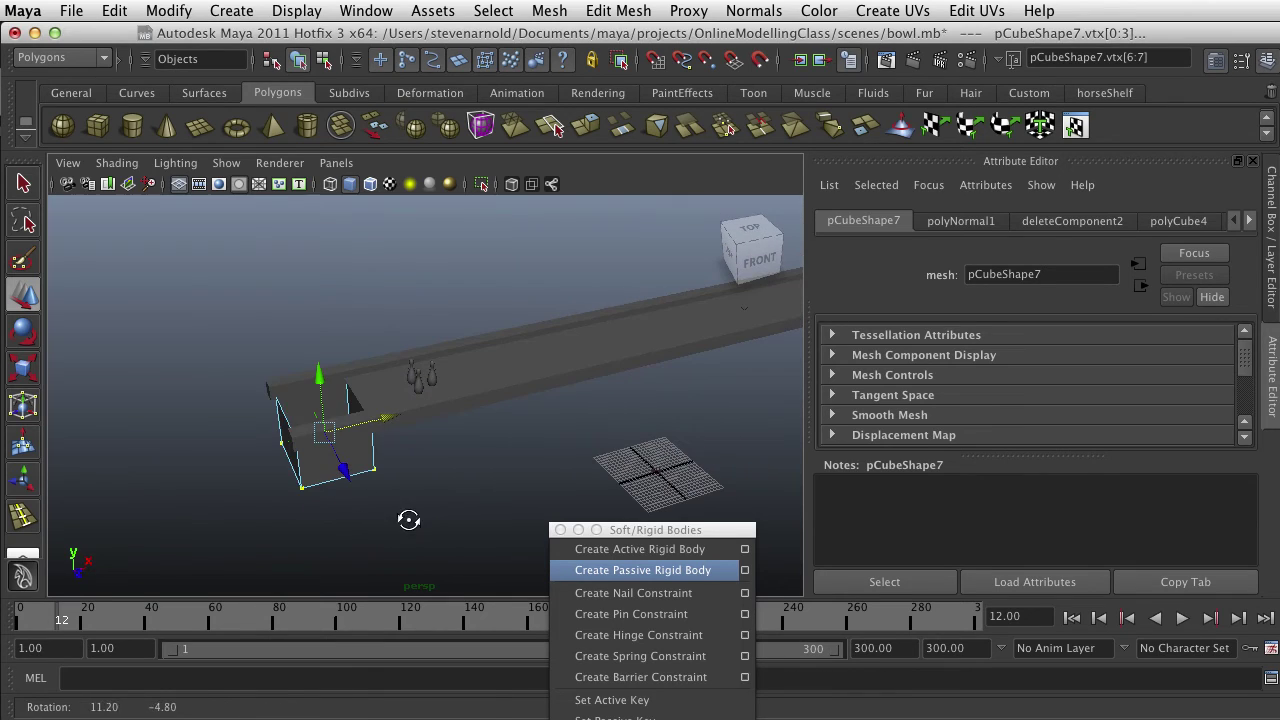
left_click_drag(218, 360, 326, 518)
left_click_drag(365, 440, 280, 457)
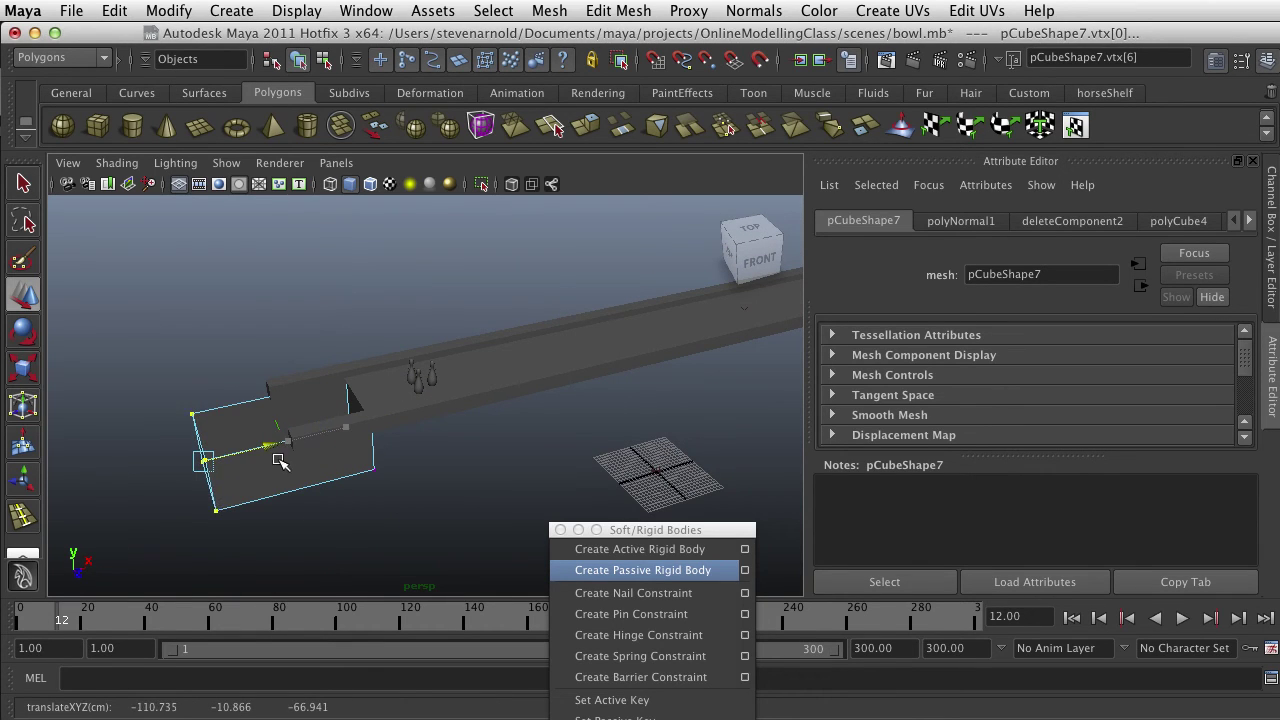
left_click_drag(440, 423, 310, 472)
left_click_drag(416, 441, 396, 446)
- Return pCube7 to object mode and select the ramp rigid body
left_click(415, 462)
left_click_drag(423, 380, 389, 496, "alt")
right_click_drag(443, 418, 529, 392)
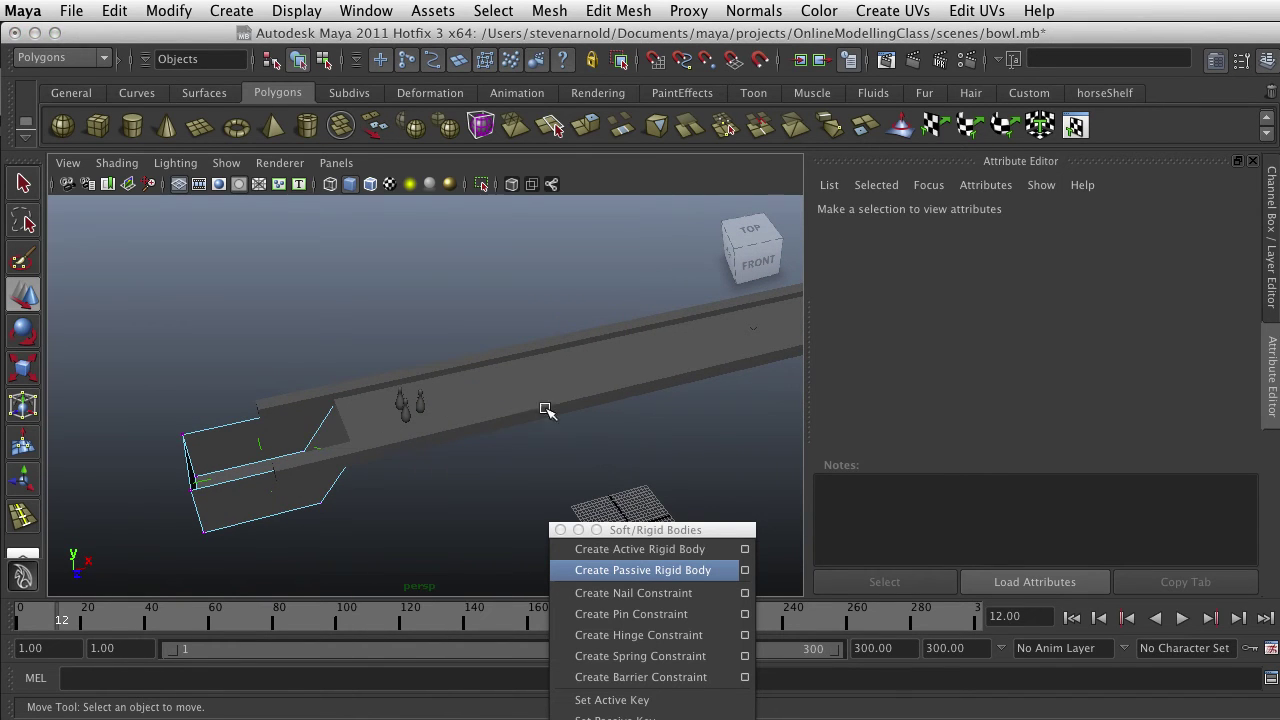
left_click(514, 371)
left_click_drag(600, 475, 554, 413, "alt")
- Review the rigidBody attributes of ball pSphere1, ramp pPlane2 and beam pCube6
middle_click_drag(554, 413, 500, 455, "alt")
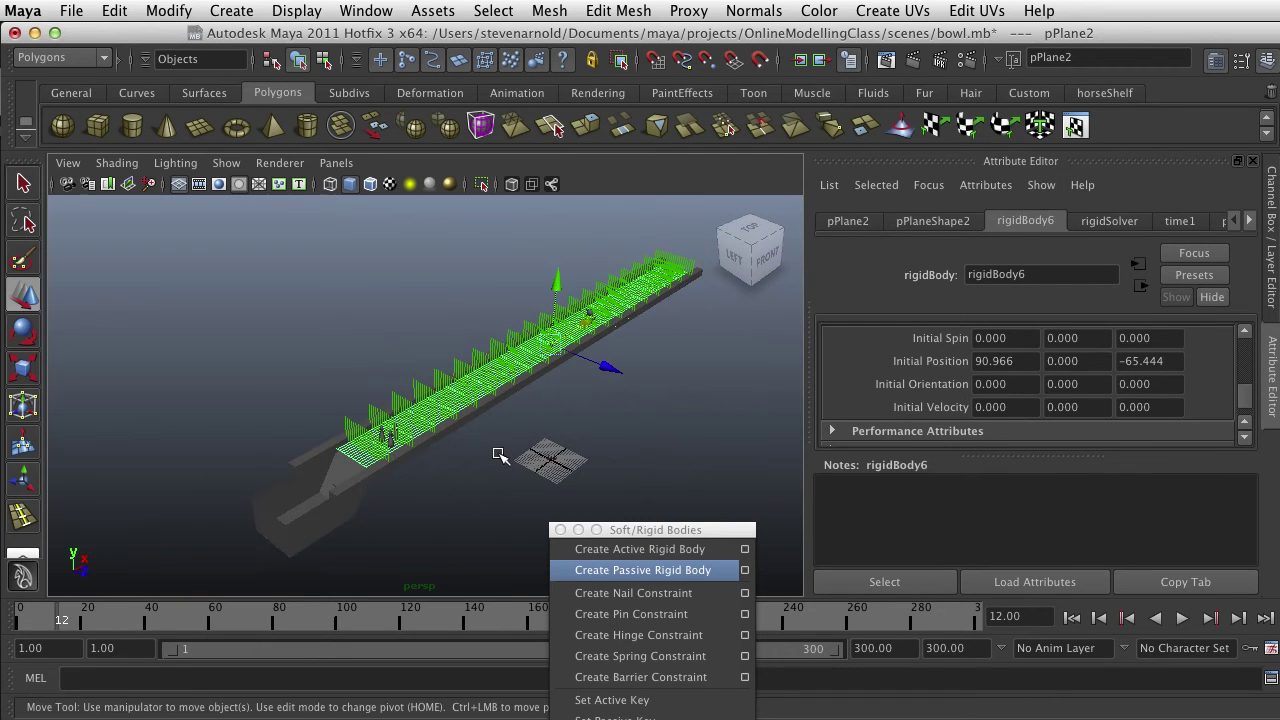
scroll(500, 455, "up", 3)
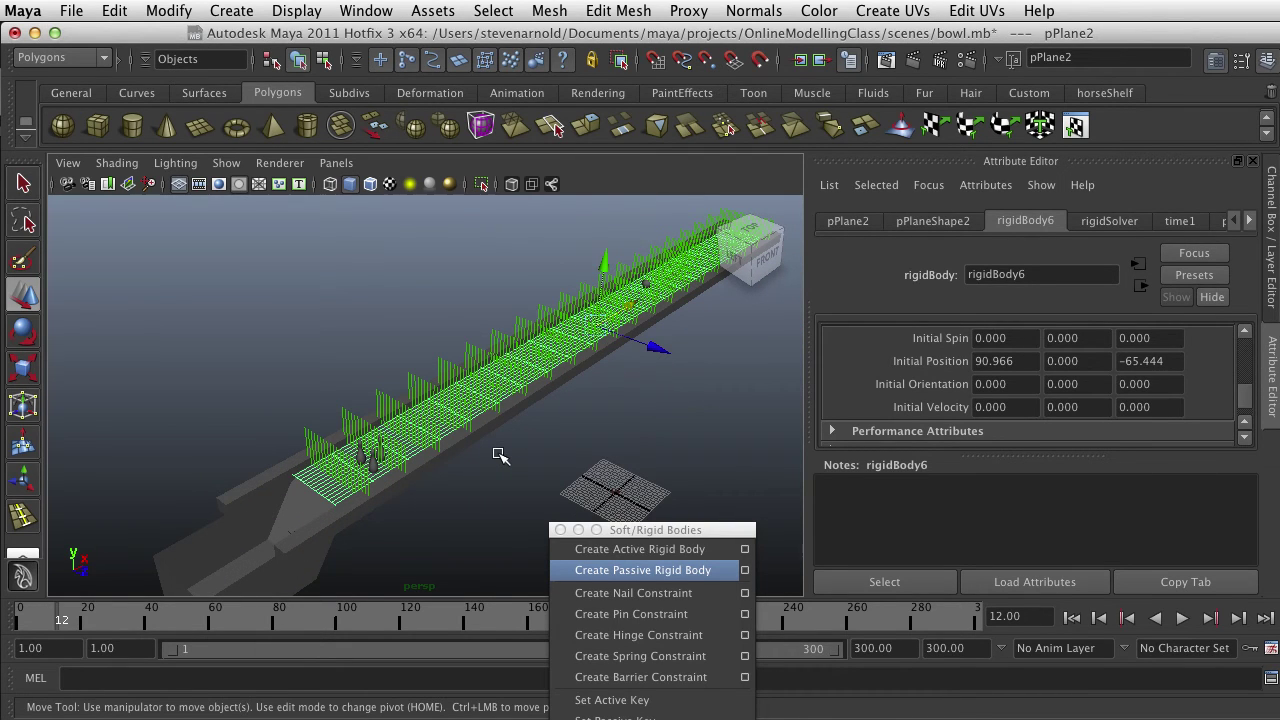
left_click(647, 283)
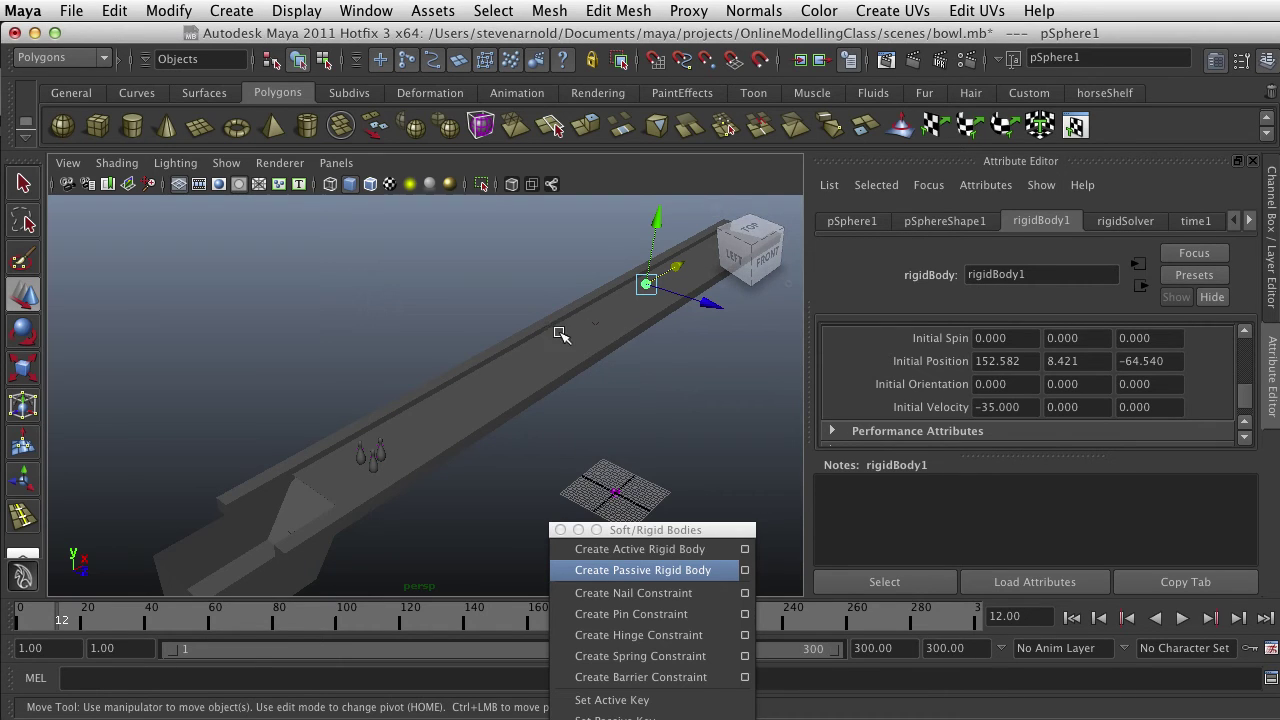
left_click(604, 360)
left_click(585, 362)
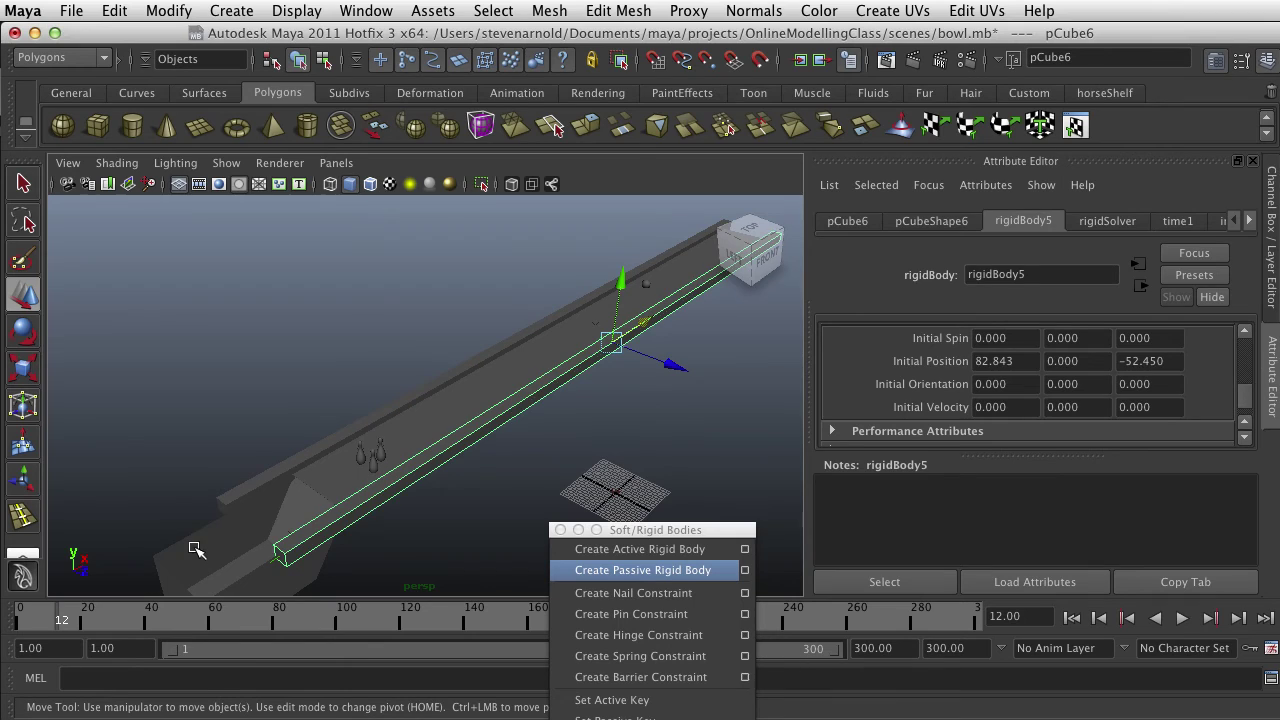
left_click(196, 549)
left_click(647, 283)
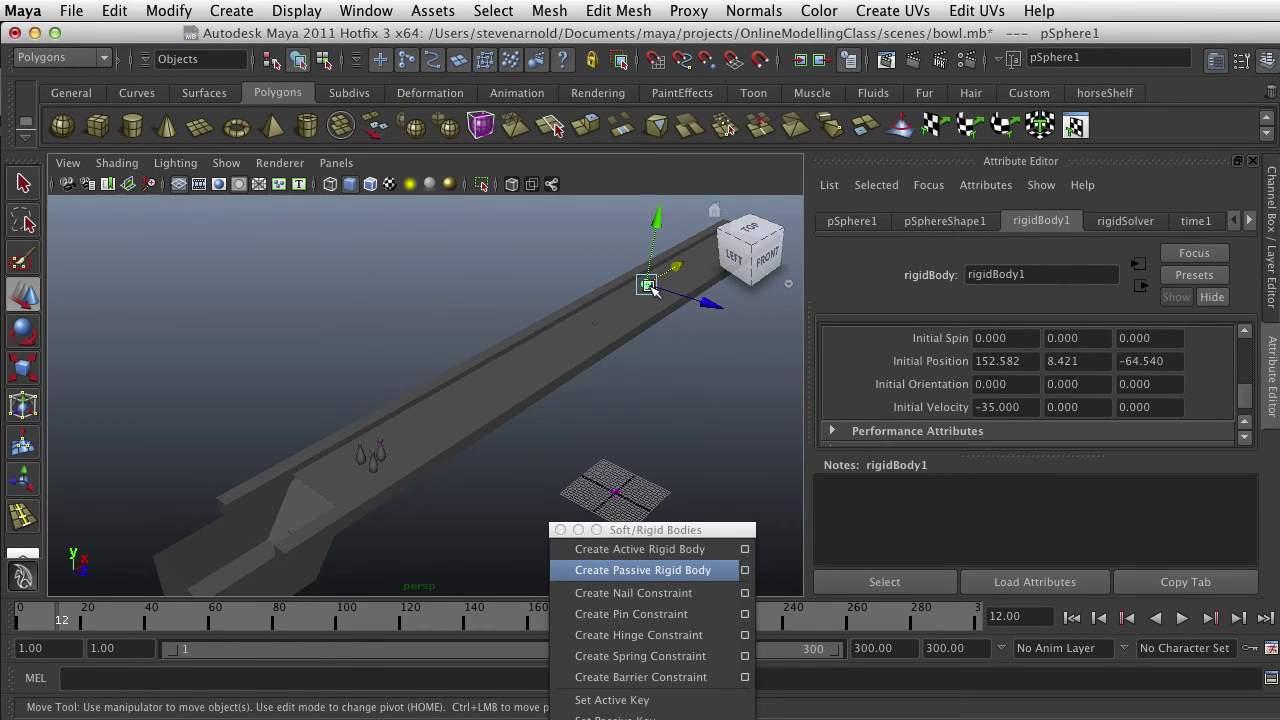
- Check pins pCylinder11, 12 and 13, ending on pCylinder13 at -43.943, 3.895, -61.047
left_click(381, 451)
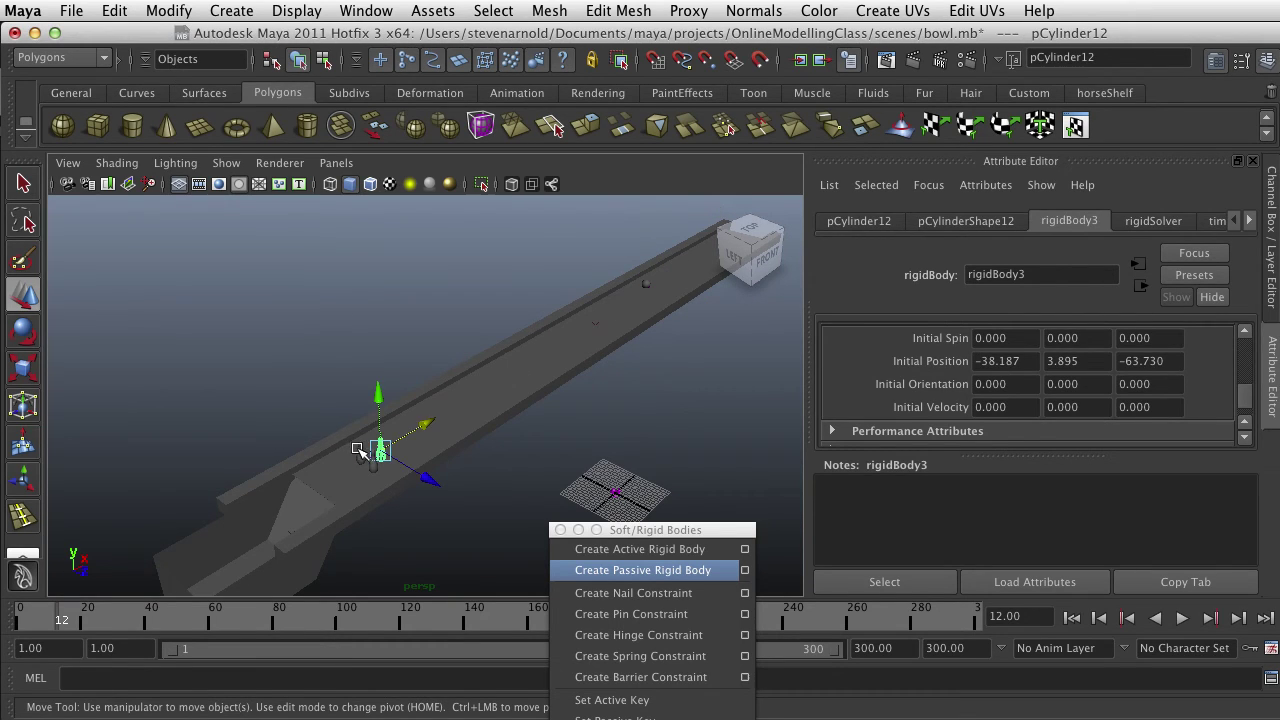
left_click(364, 460)
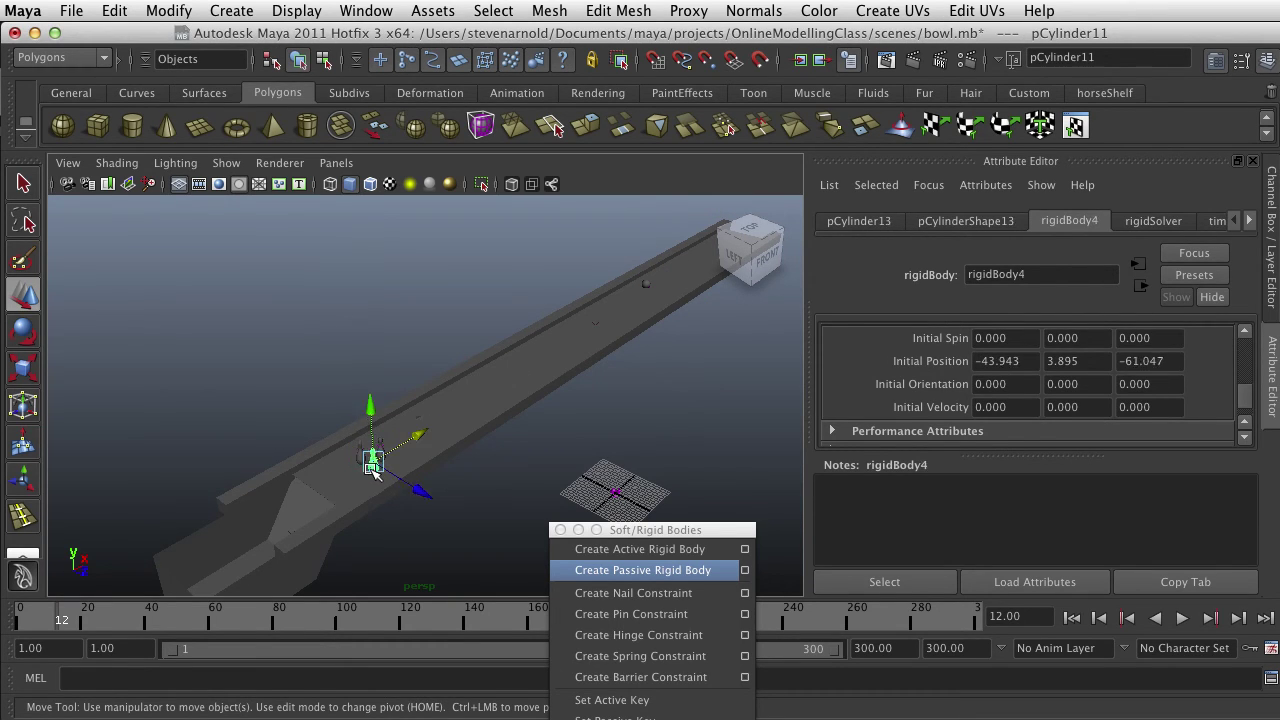
left_click(466, 442)
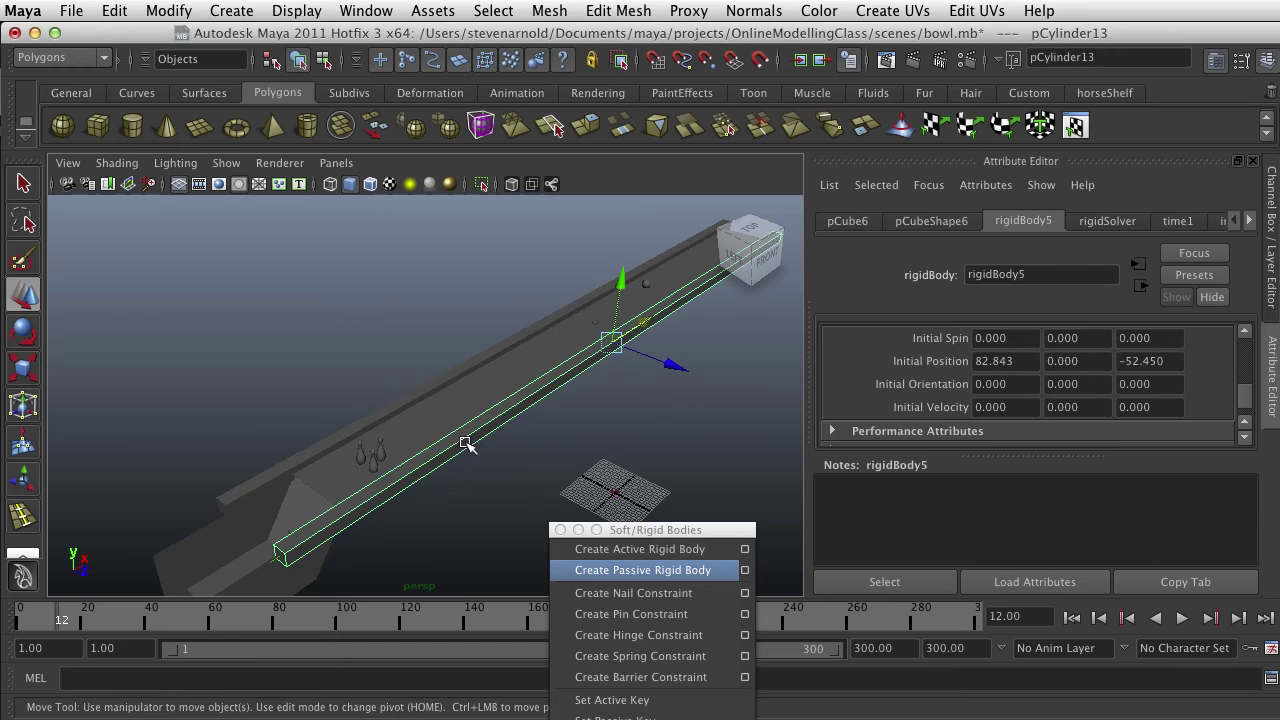
left_click(362, 452)
left_click(387, 453)
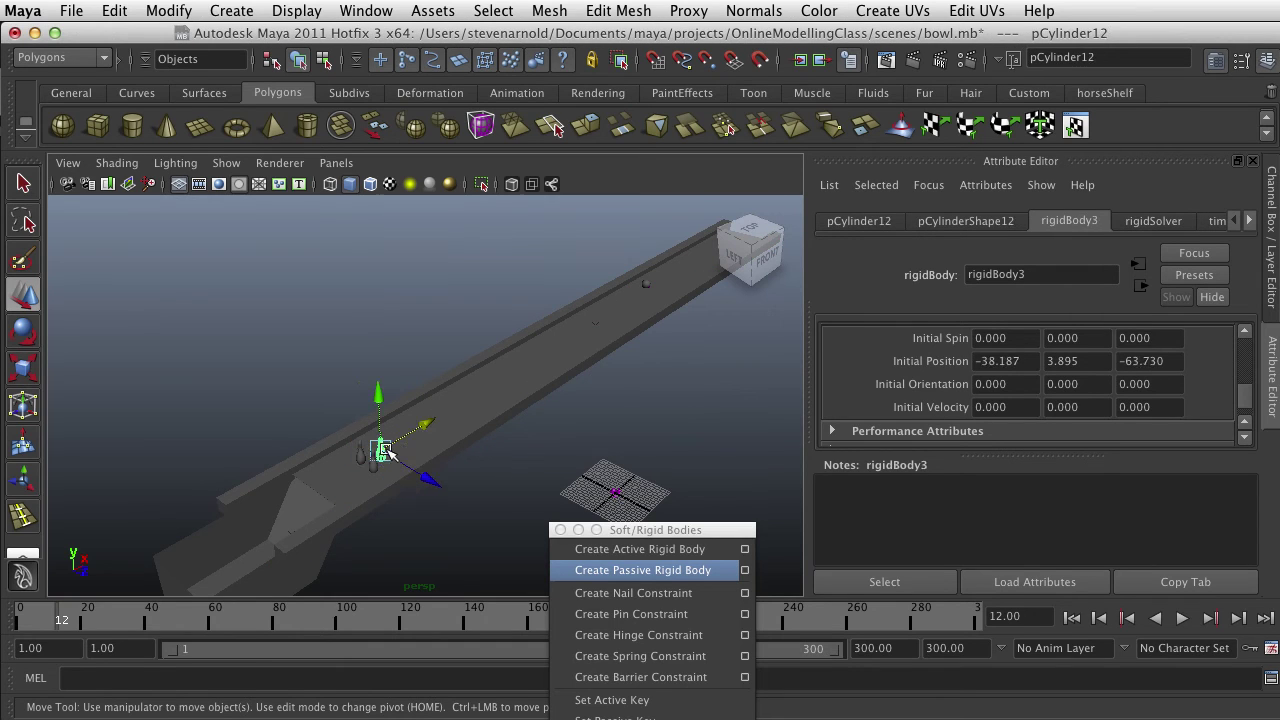
left_click(377, 465)
scroll(376, 463, "up", 3)
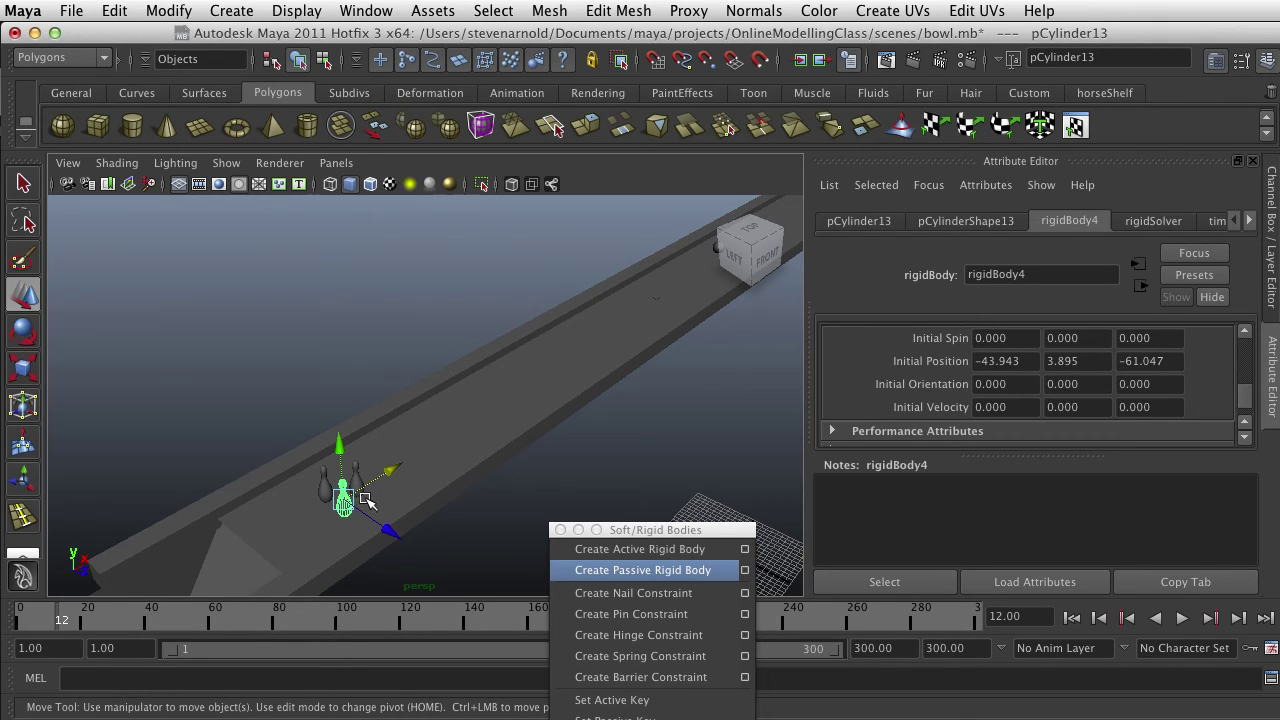
scroll(447, 450, "down", 2)
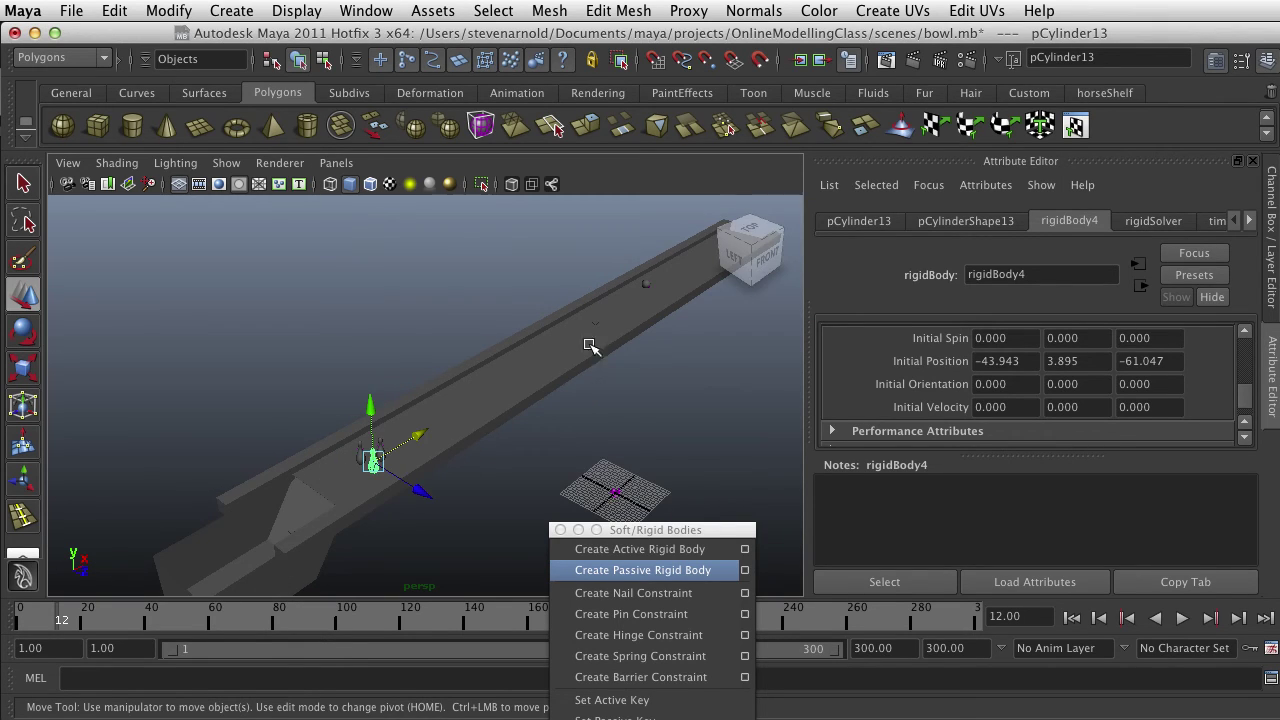
- Rewind to frame 1 and switch the menu set back to Dynamics
left_click(1072, 622)
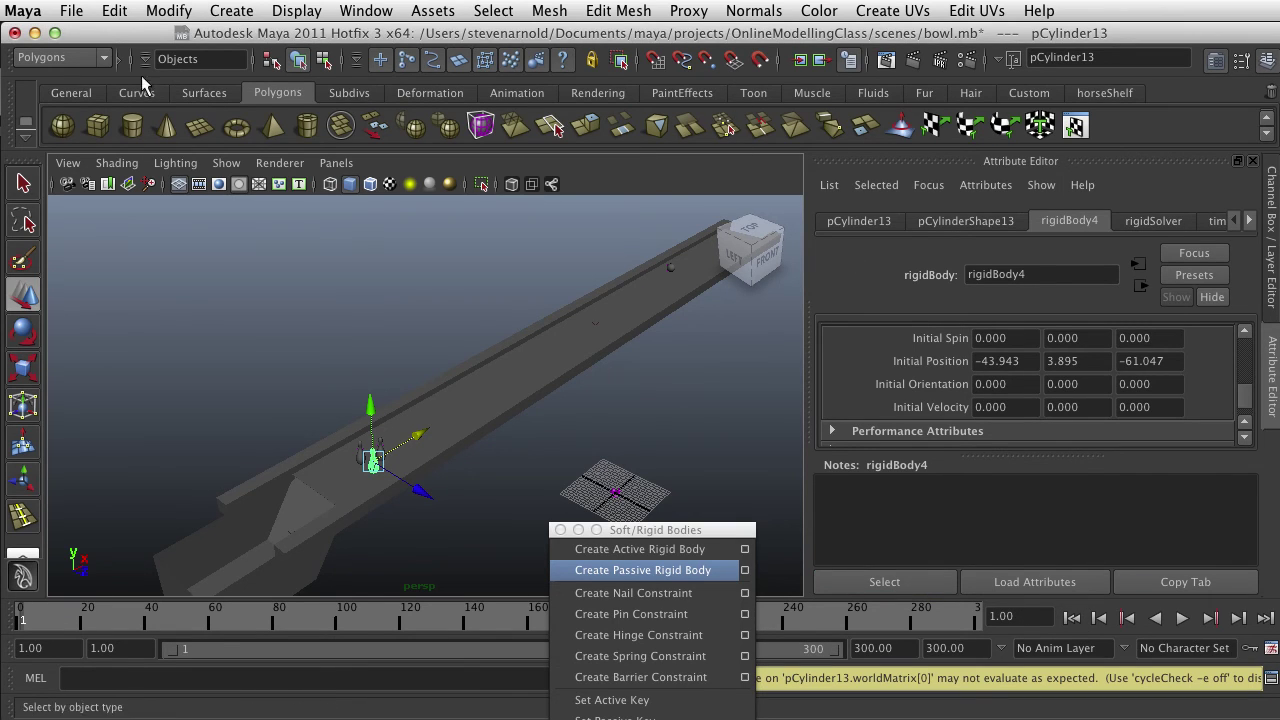
left_click(60, 58)
left_click(55, 128)
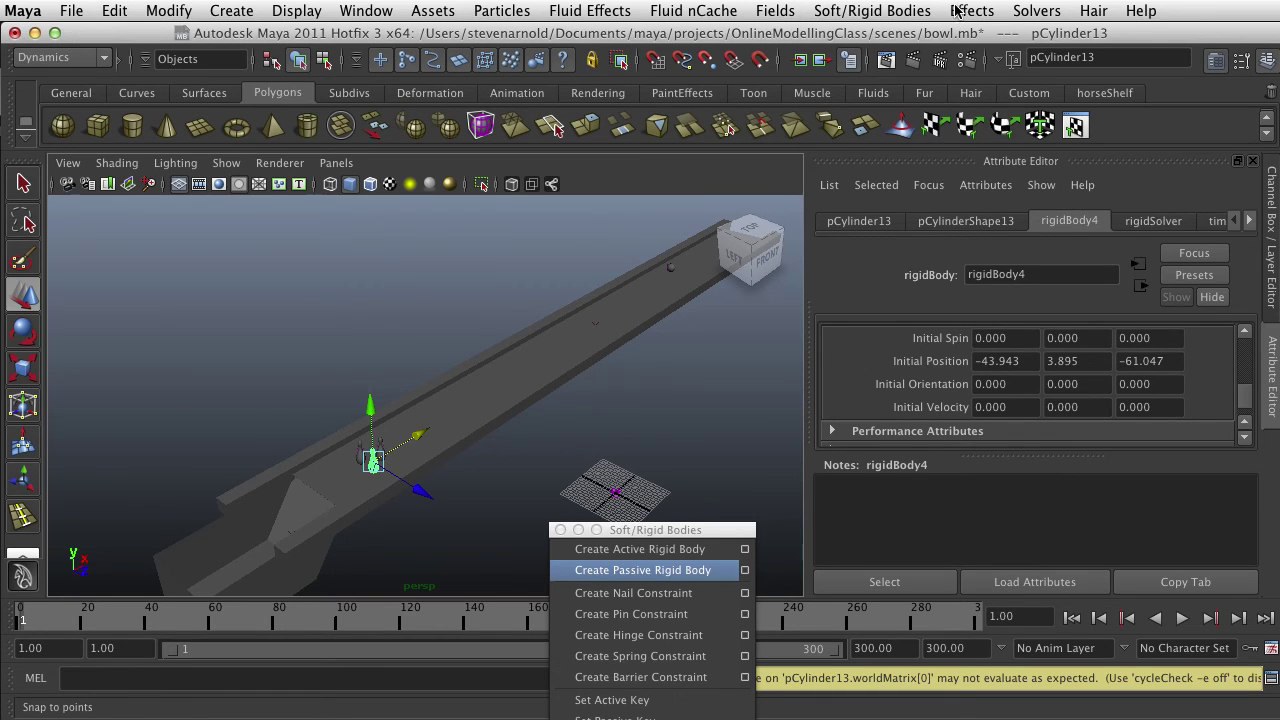
- Dismiss the Fields menu and park the torn-off Soft/Rigid Bodies window at the screen's right edge
left_click(775, 12)
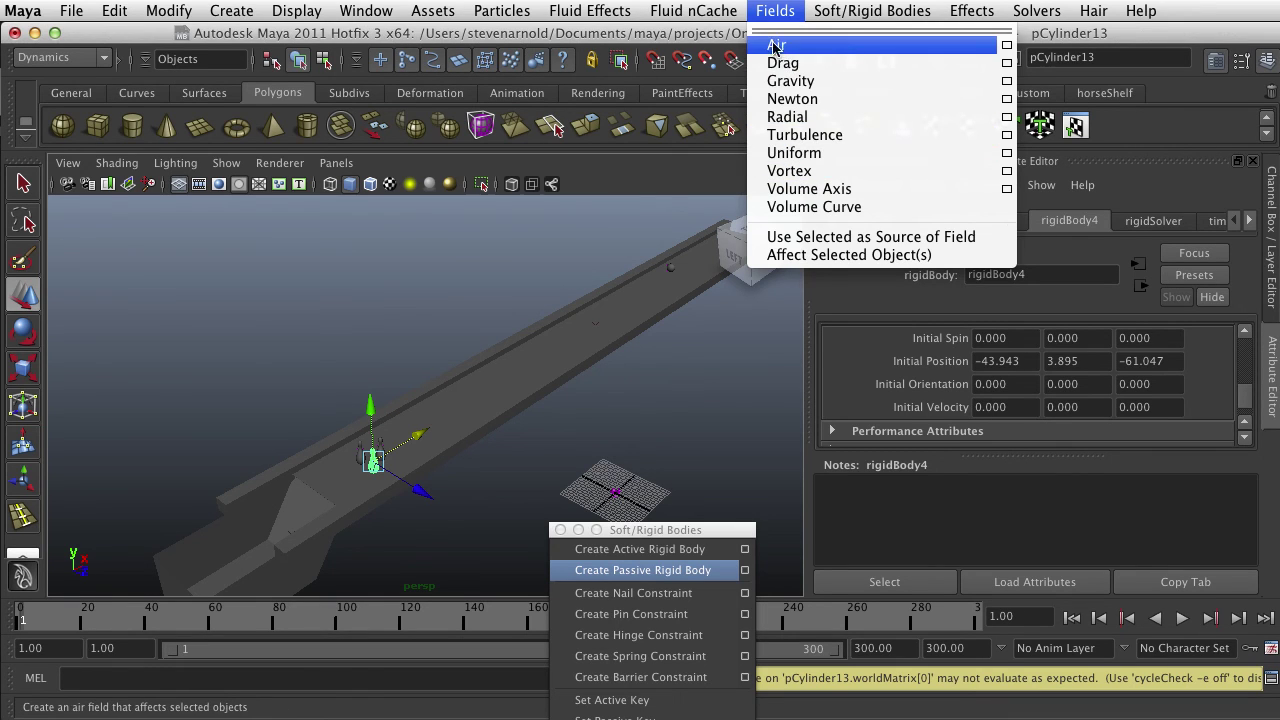
left_click(613, 228)
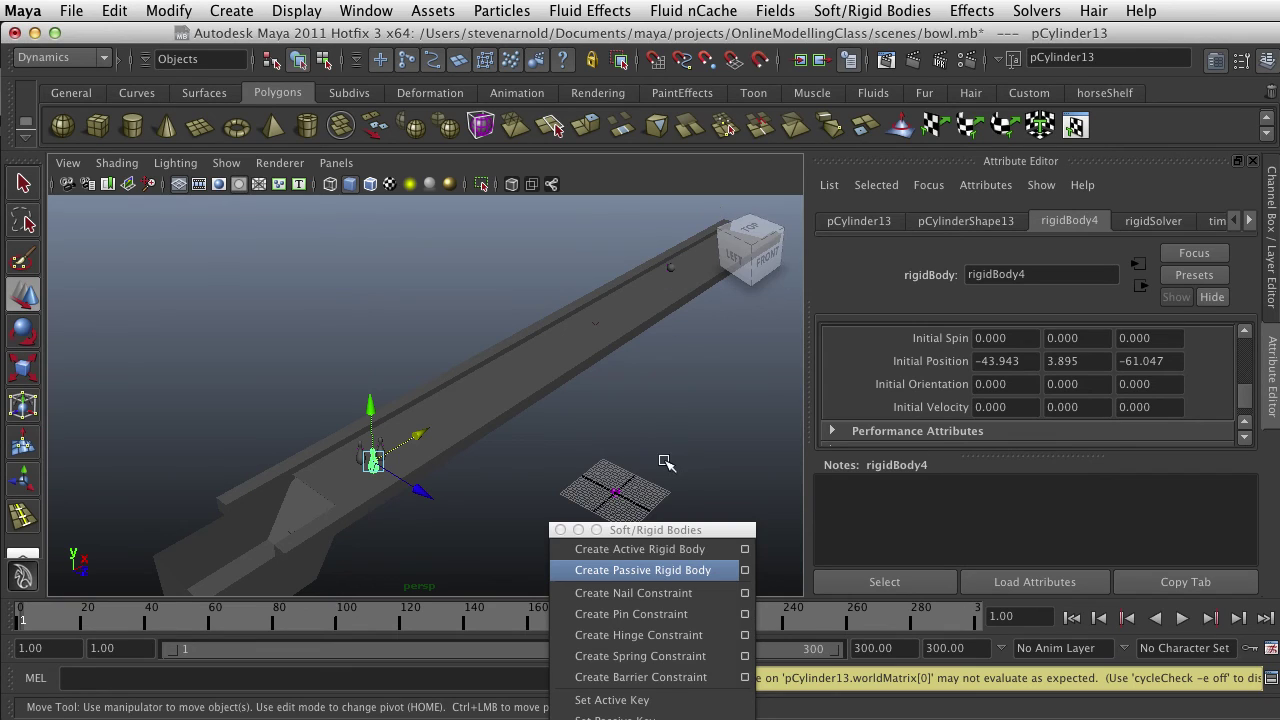
left_click_drag(667, 537, 1275, 183)
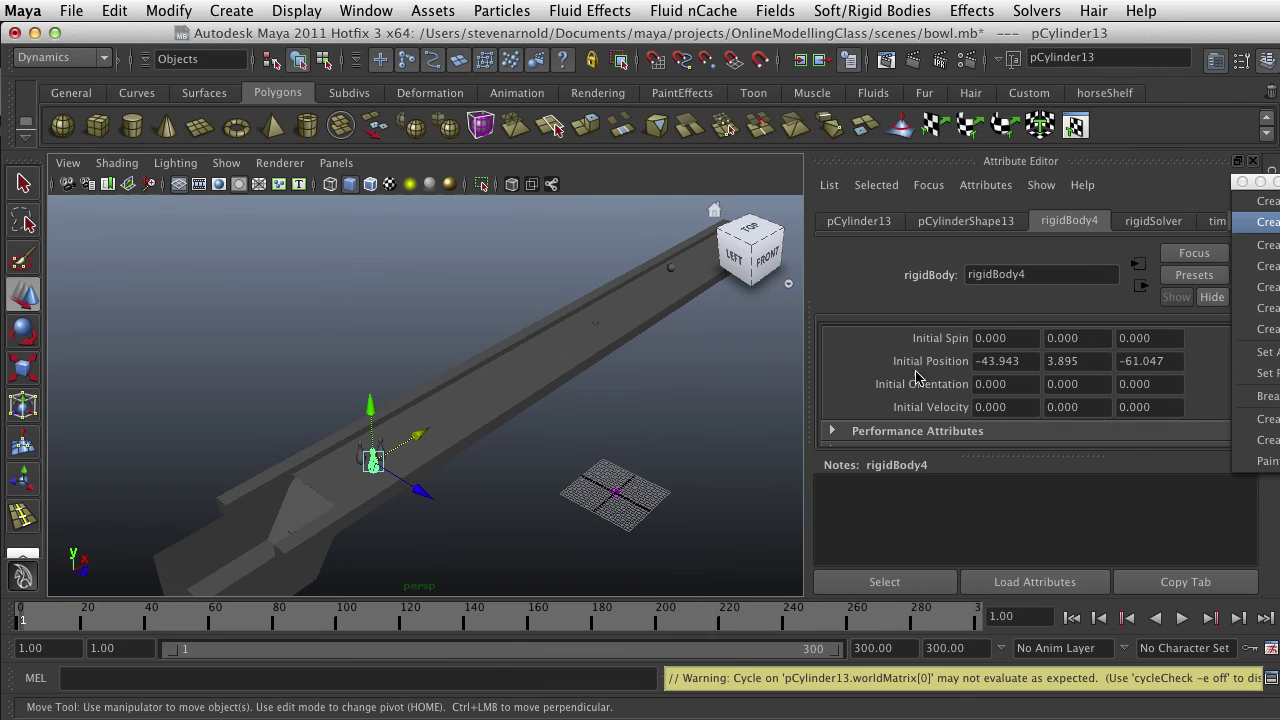
- Select the ball pSphere1 and check its Initial Velocity of X -27.888
left_click(670, 267)
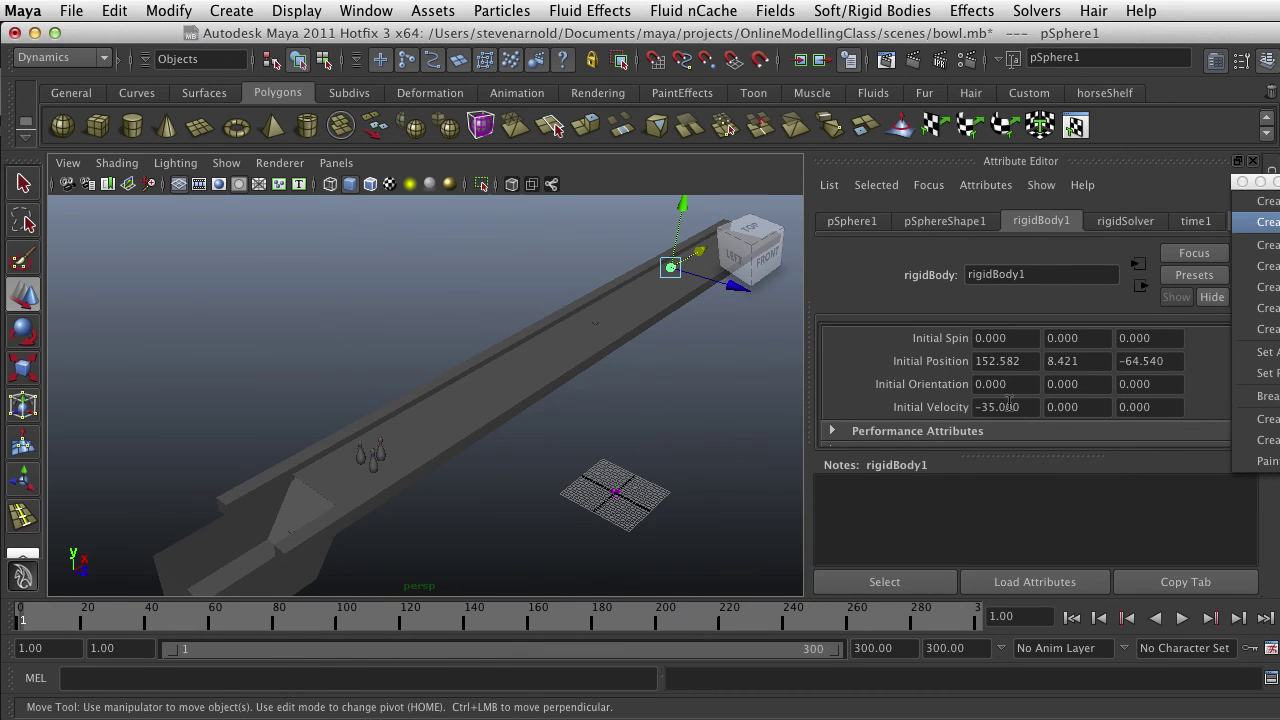
scroll(1008, 400, "up", 2)
scroll(1010, 398, "down", 8)
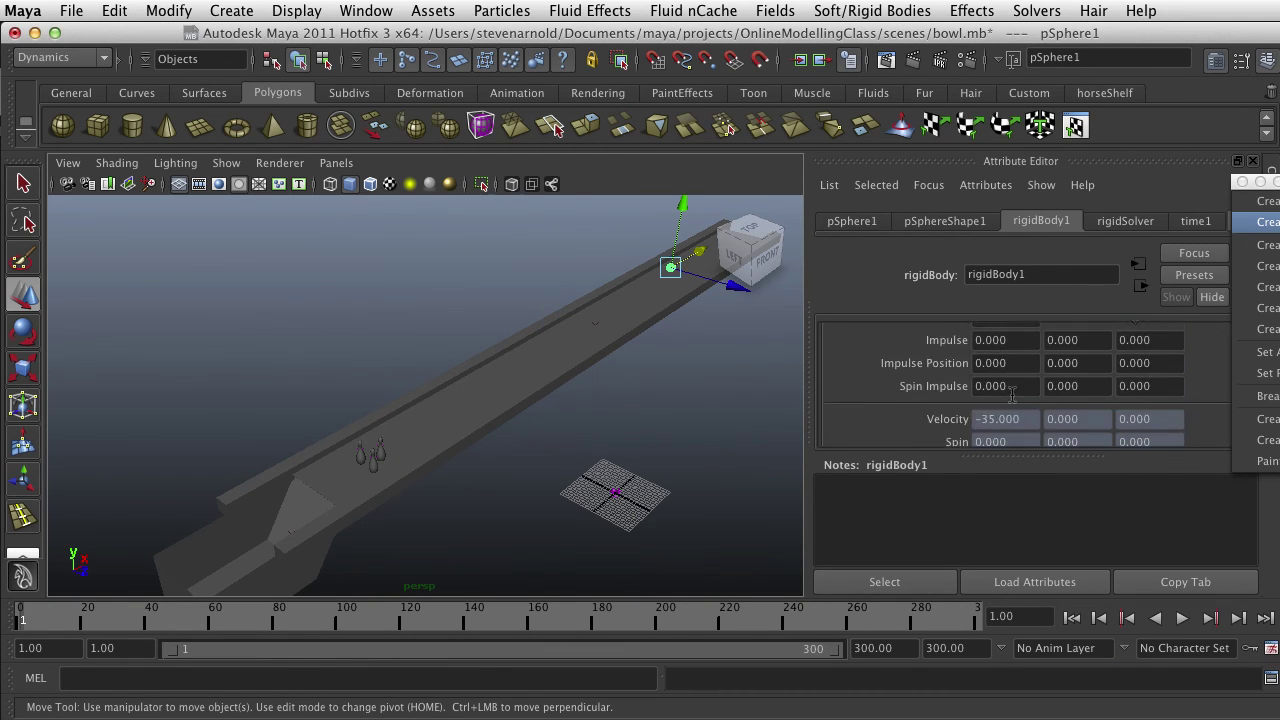
scroll(1014, 400, "down", 2)
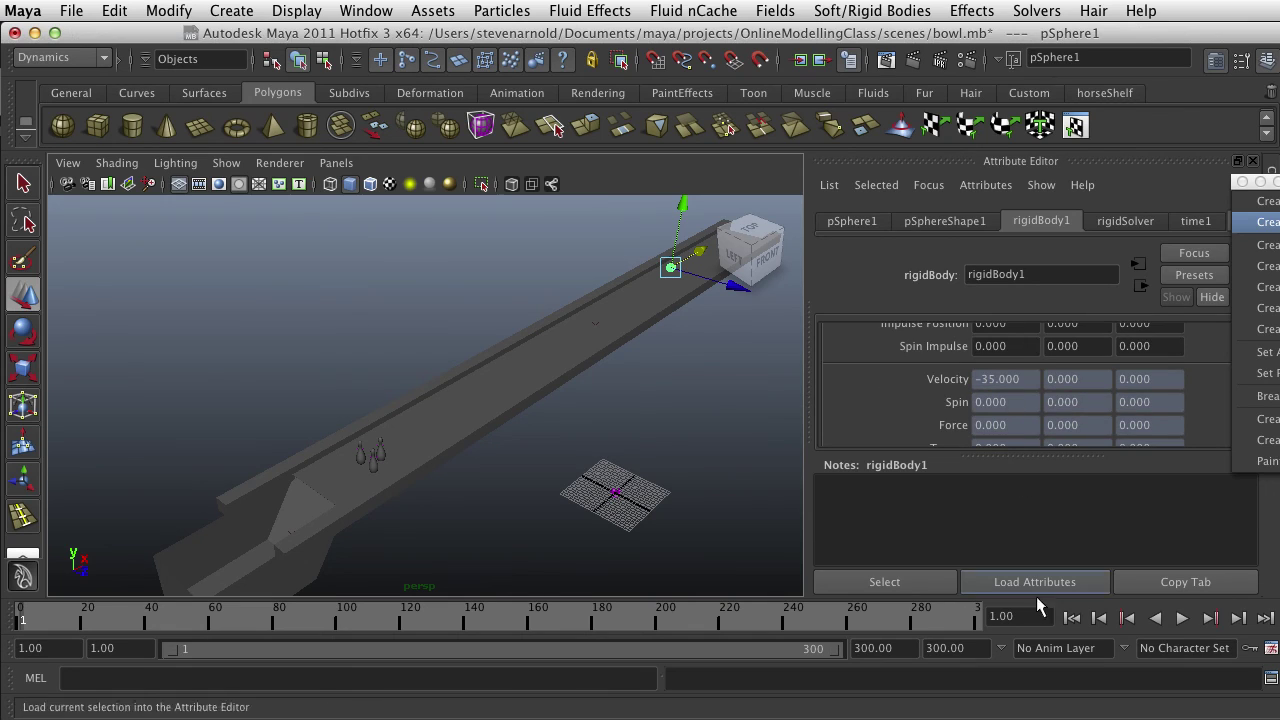
- Play the simulation as the ball rolls toward the pins, halting at frame 90
left_click(1181, 619)
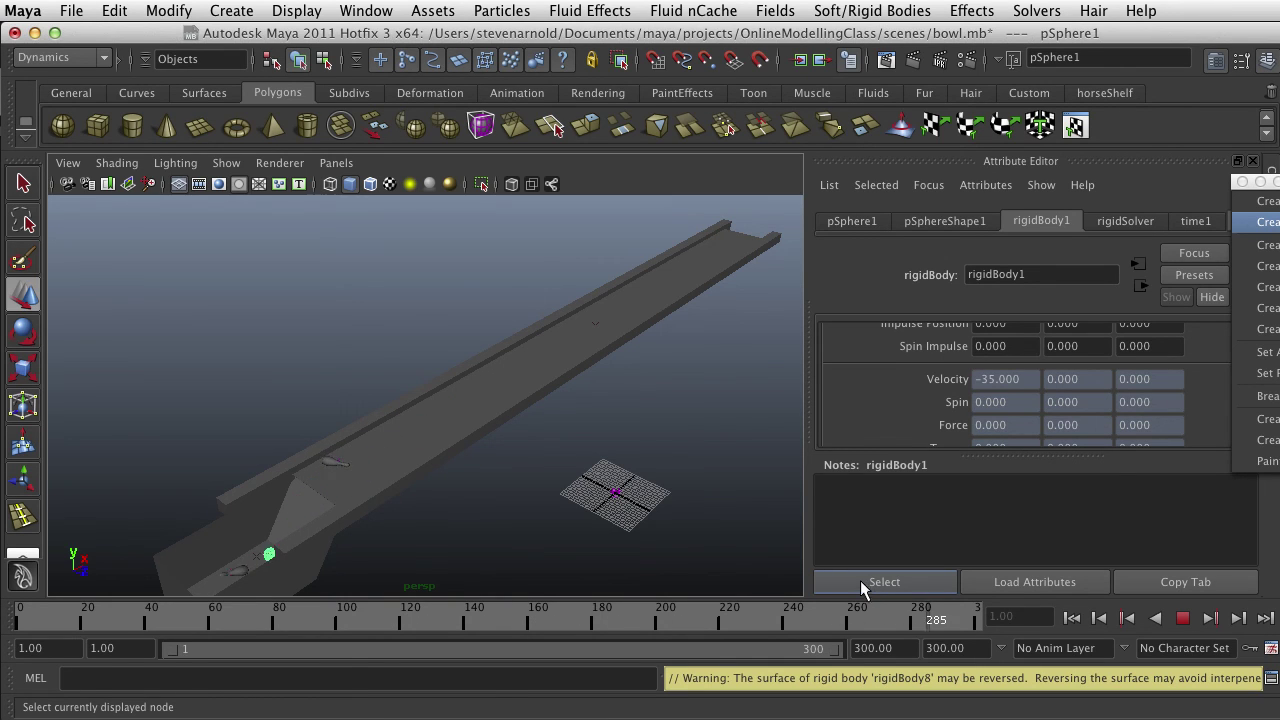
scroll(486, 440, "up", 6)
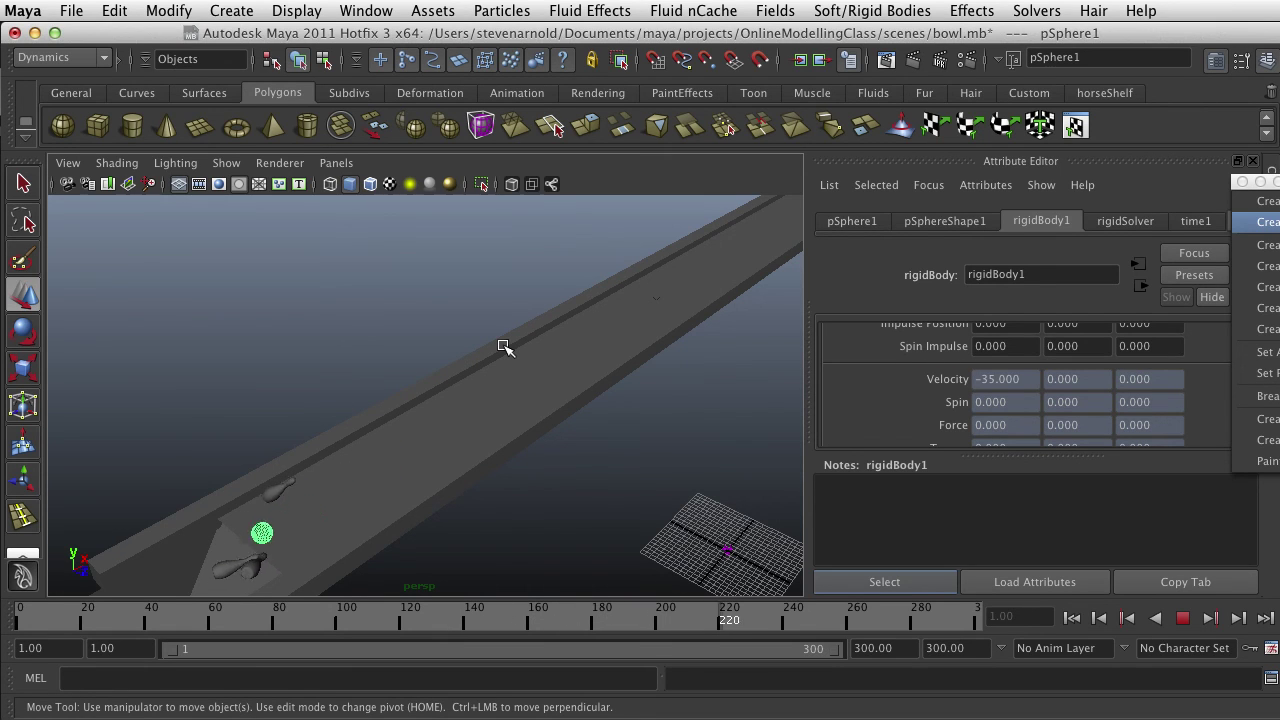
scroll(550, 340, "down", 5)
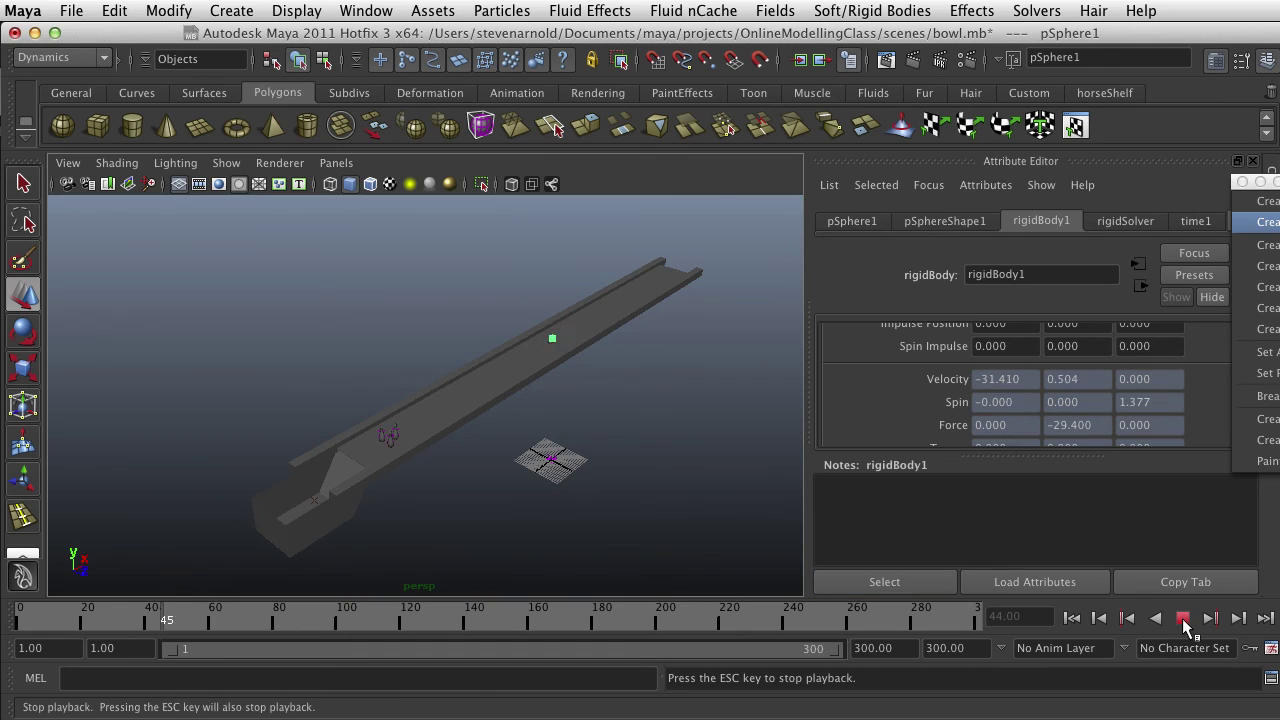
left_click(491, 374)
left_click(1183, 619)
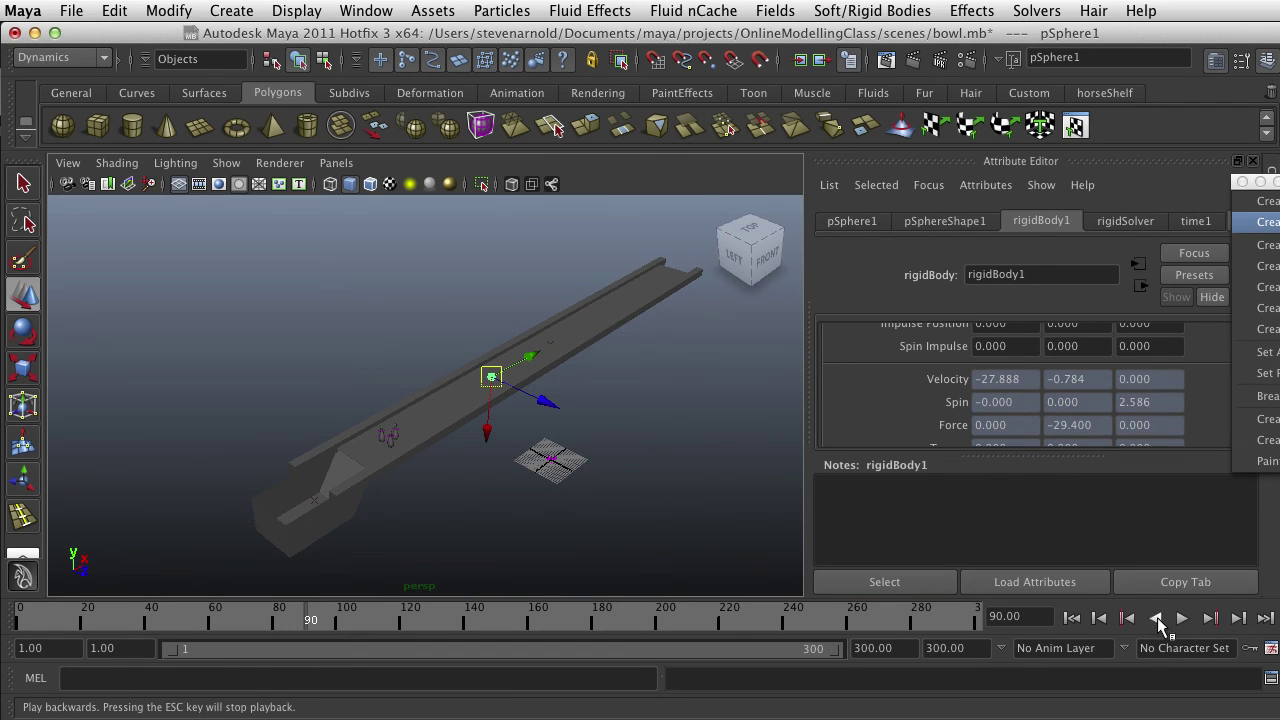